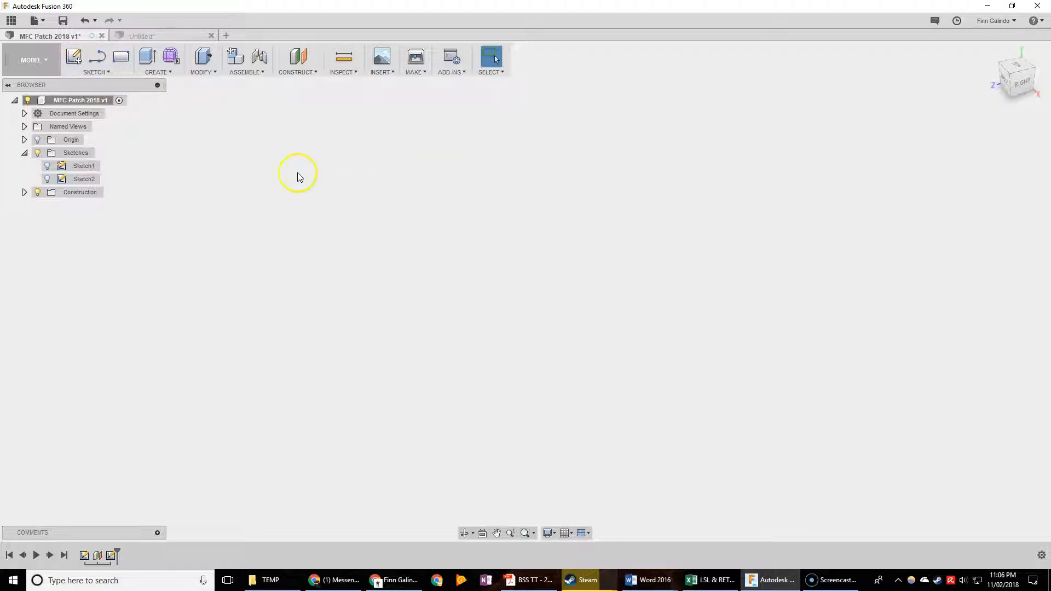
- Make Sketch1 and Sketch2 visible so all the hull and pod profiles can be seen together
click(47, 166)
click(47, 179)
scroll(629, 290, down, 4)
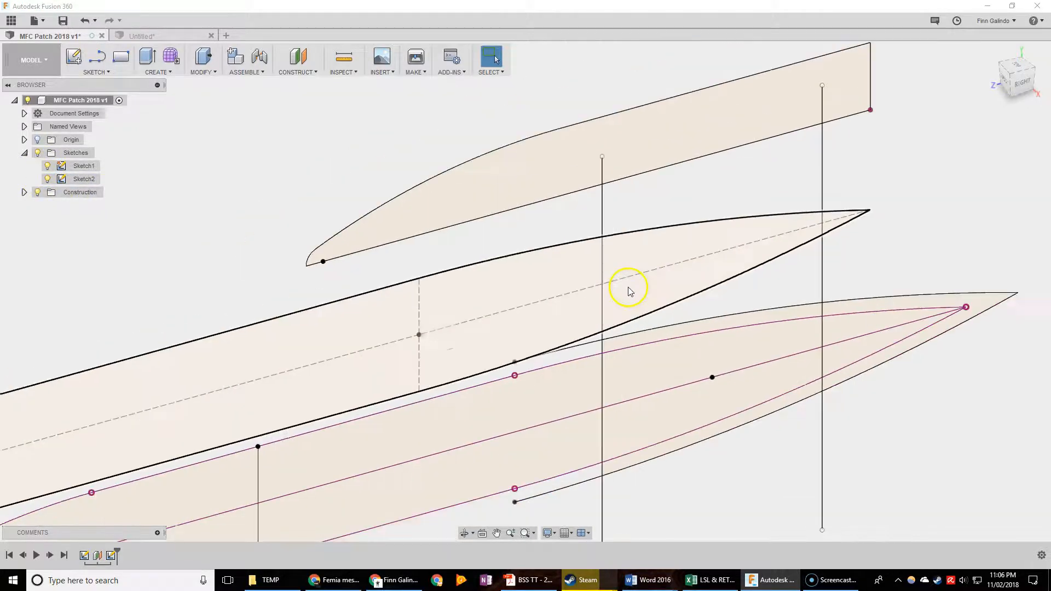
scroll(657, 317, down, 2)
shift+middle_drag(494, 304, 502, 274)
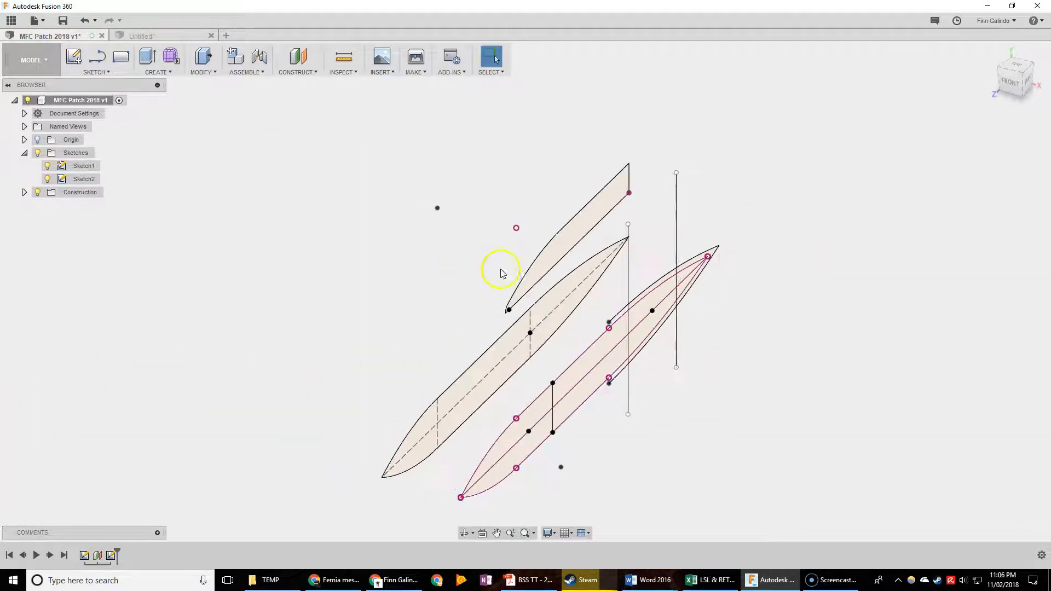
- Look over the example surface model in the Untitled document, play its timeline, and return to the MFC Patch 2018 document
click(157, 40)
shift+middle_drag(586, 346, 648, 301)
click(32, 60)
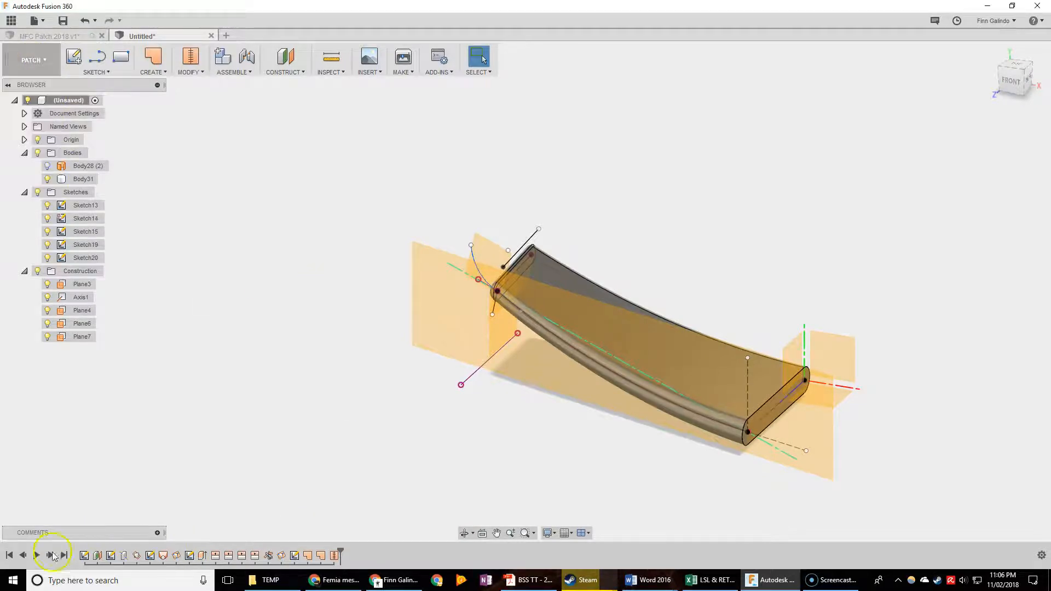
click(37, 555)
click(74, 37)
shift+middle_drag(757, 391, 569, 337)
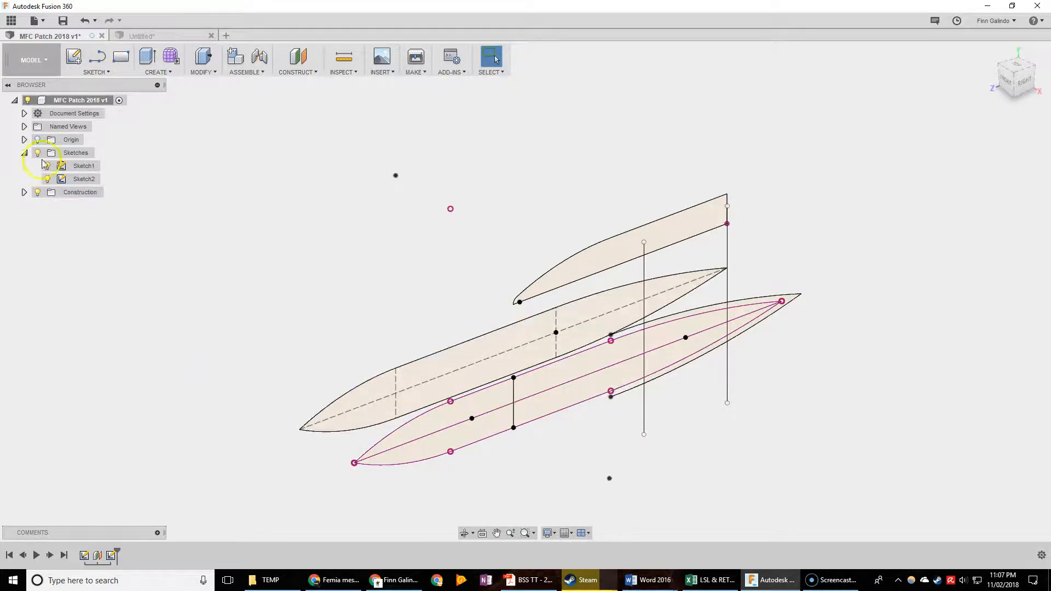
- Switch from the Model workspace to the Patch workspace and look through its surface creation commands
click(30, 60)
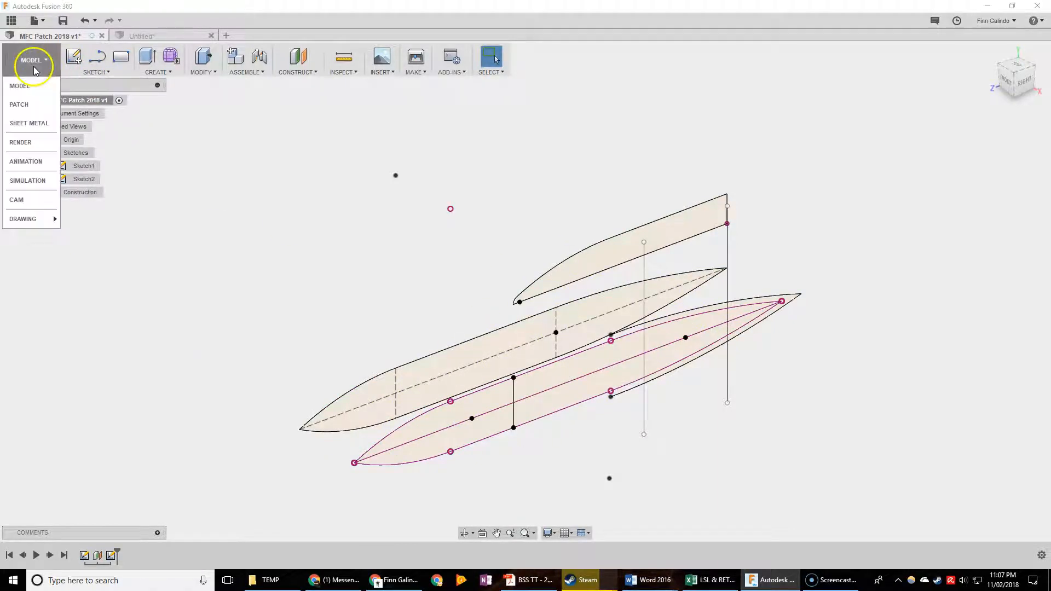
click(19, 107)
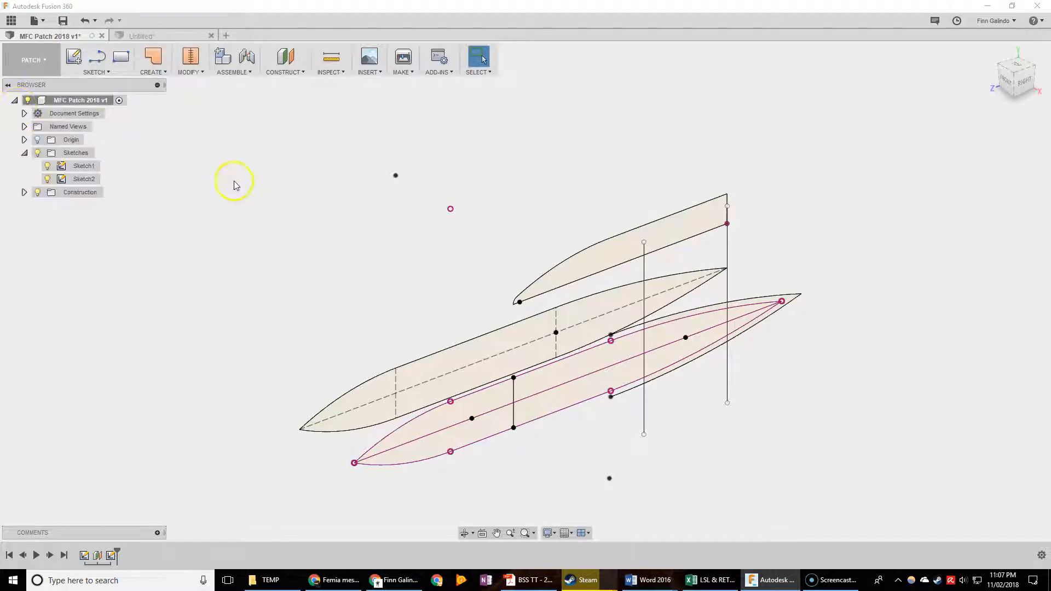
click(158, 73)
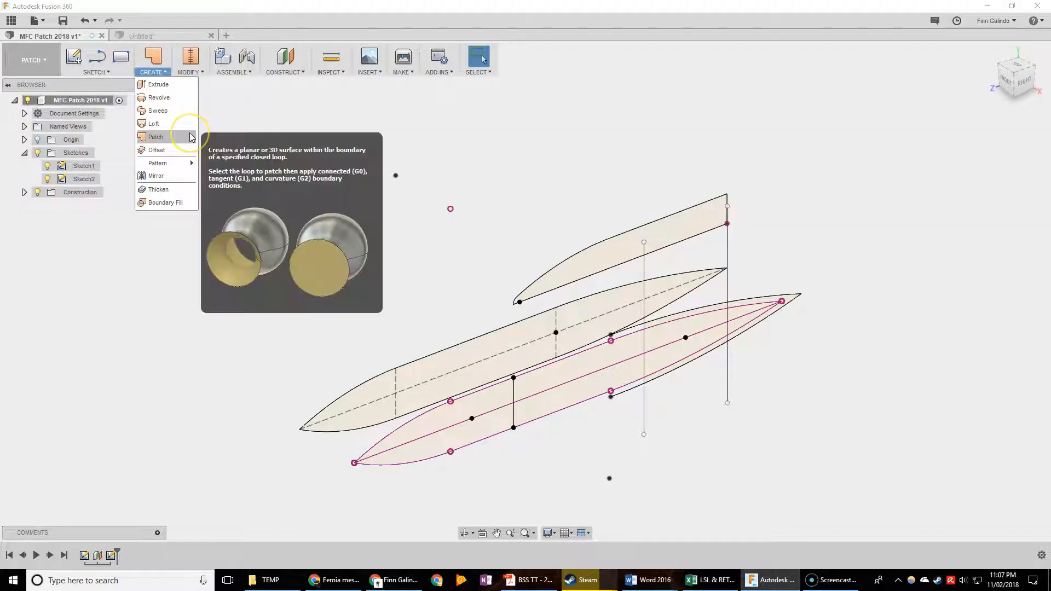
click(537, 320)
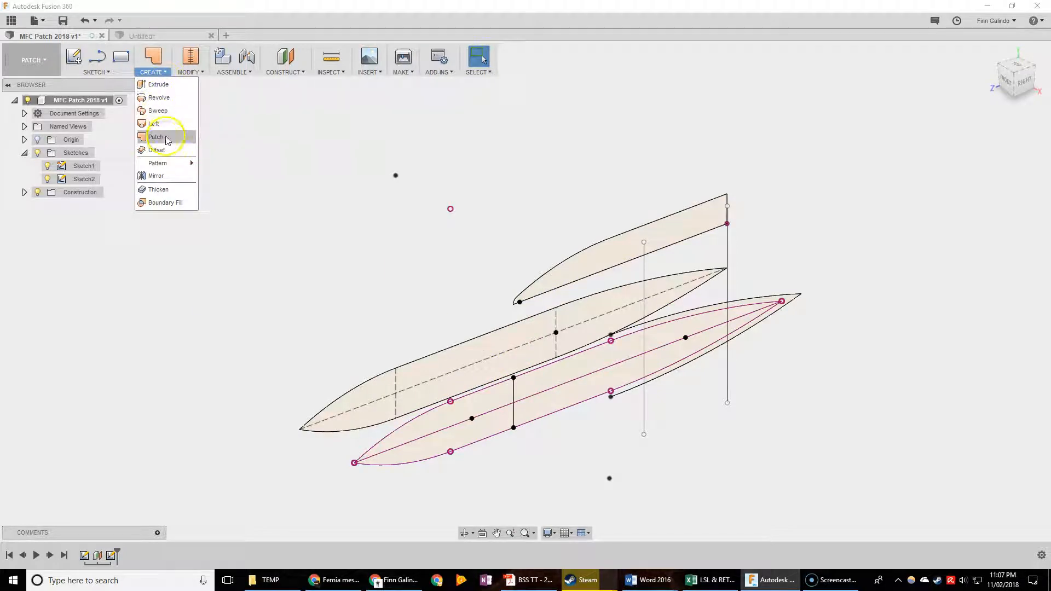
- Extrude the closed hull outline in the middle as a new surface body 32.5 mm long and show Sketch1 again
click(164, 85)
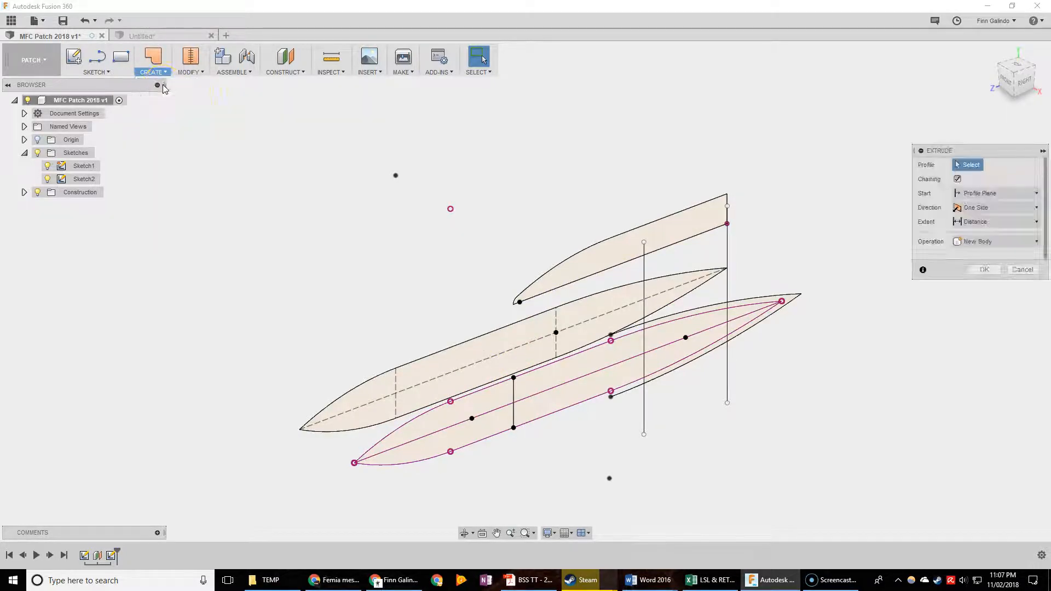
click(459, 361)
drag(487, 365, 538, 386)
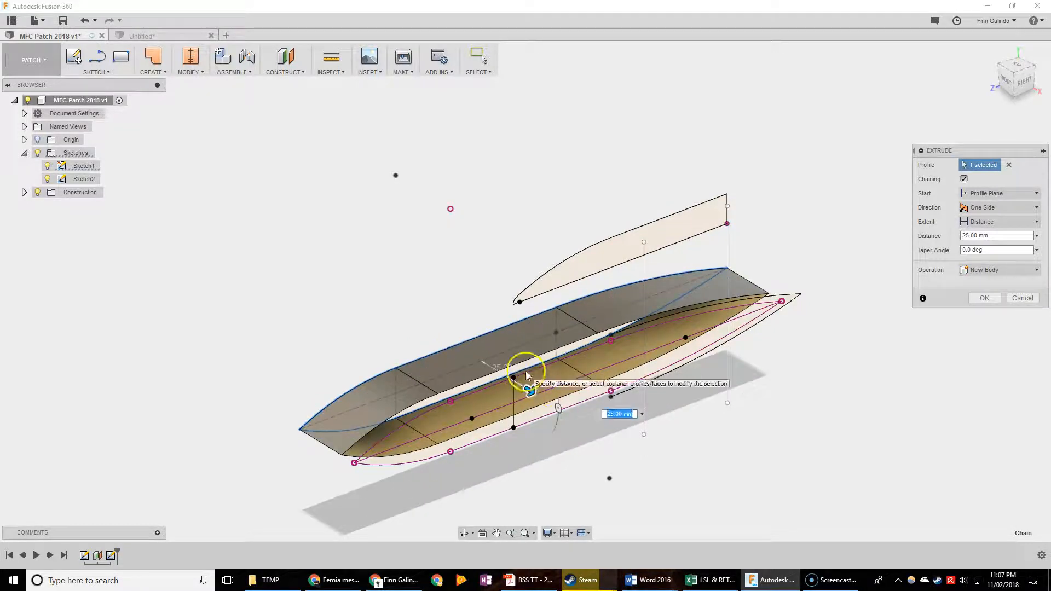
text(32.5)
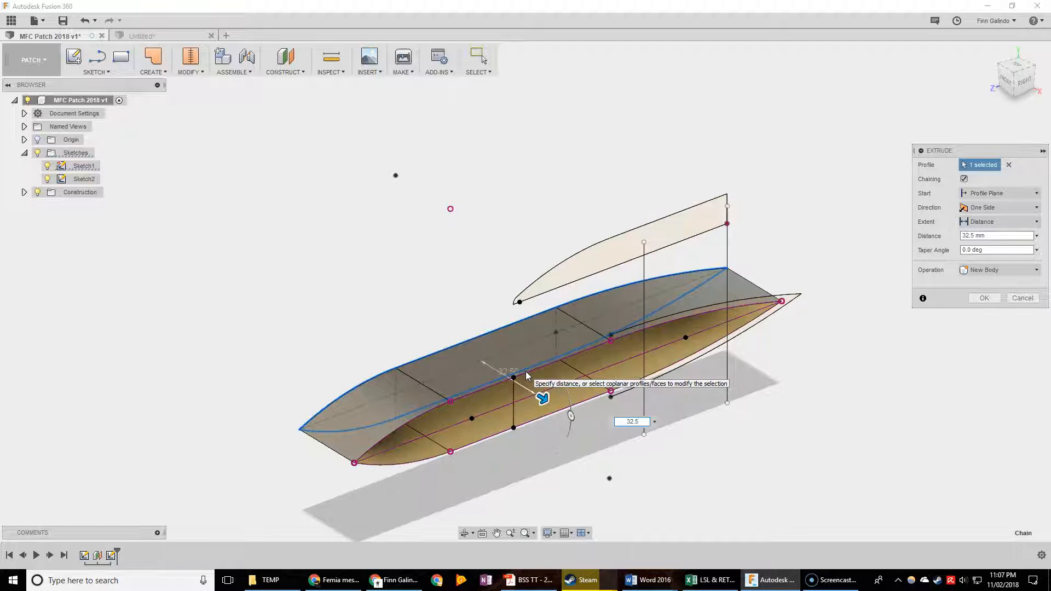
key(Return)
click(89, 239)
click(47, 180)
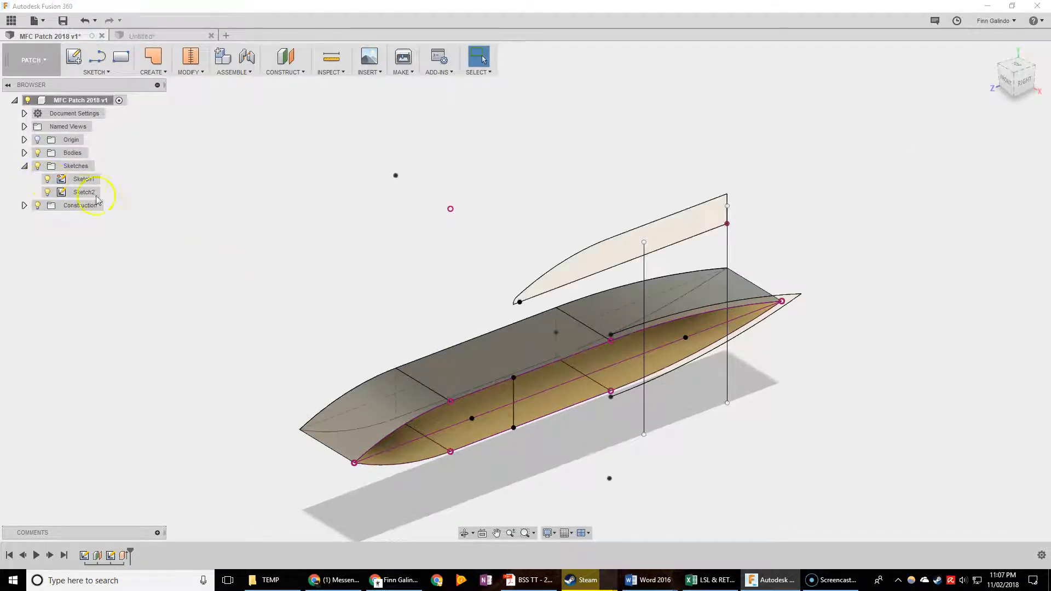
- Revolve the upper half-profile 180 degrees about its long straight edge as a new surface body
click(152, 73)
click(159, 112)
click(593, 249)
click(966, 193)
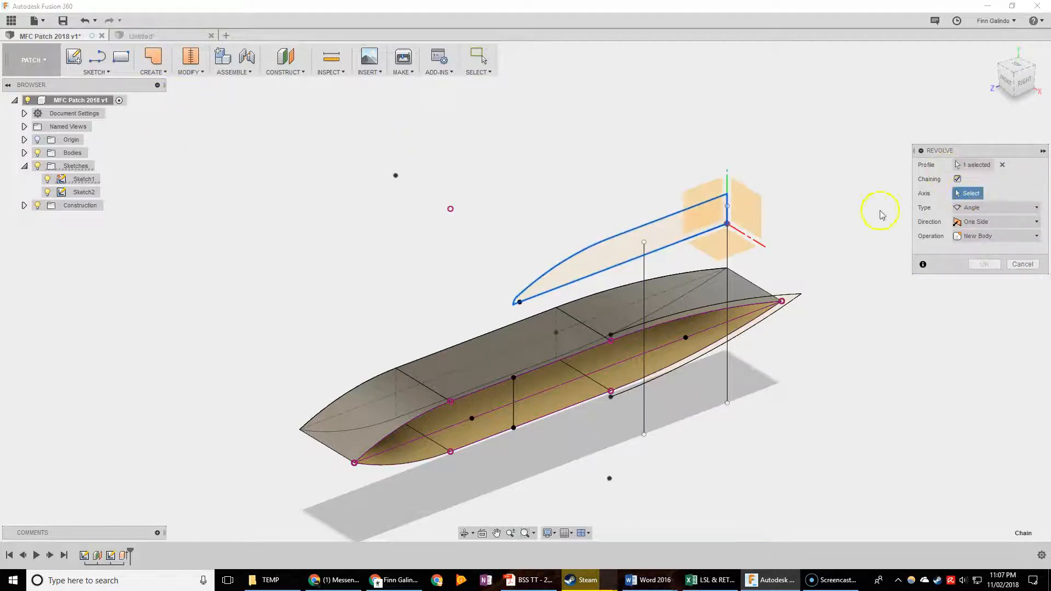
click(603, 268)
shift+middle_drag(478, 208, 526, 232)
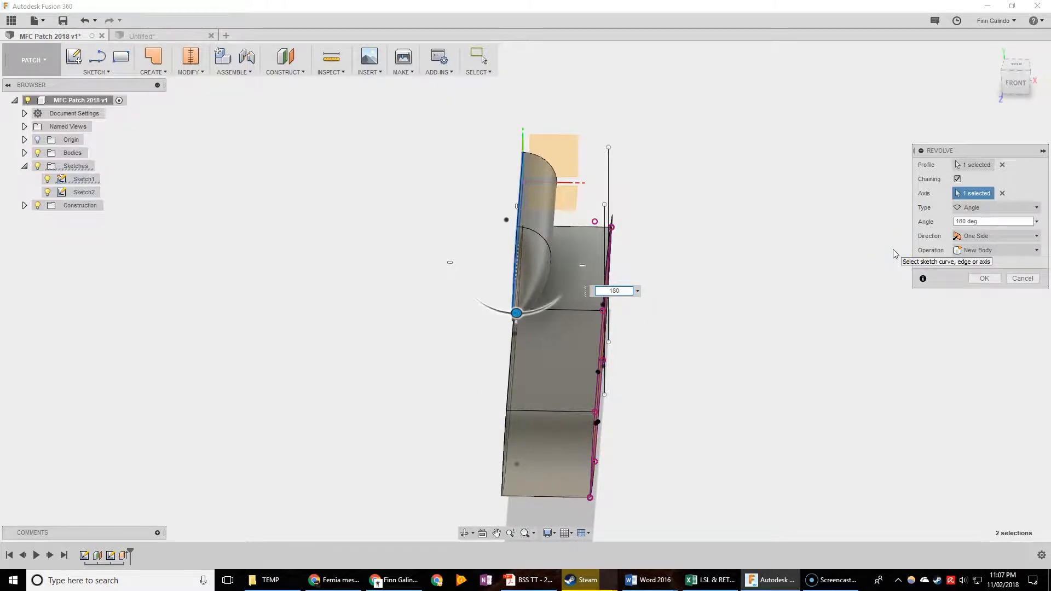
shift+middle_drag(526, 362, 651, 353)
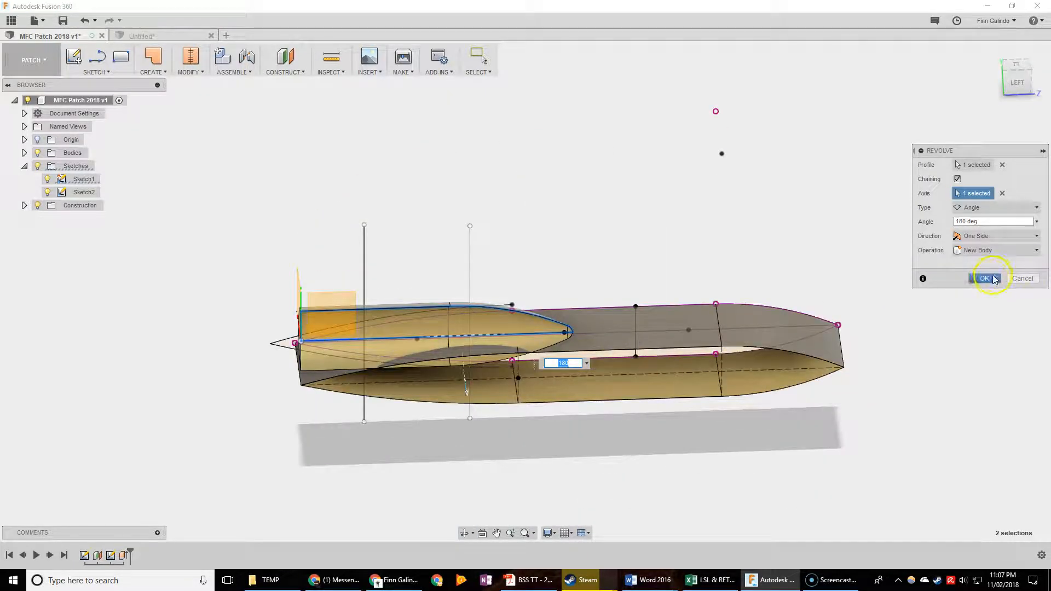
click(995, 280)
- Hide Sketch1 and expand the list of bodies to show the two surface bodies
shift+middle_drag(504, 419, 552, 419)
scroll(602, 417, up, 3)
click(48, 179)
mouse_move(612, 452)
shift+middle_down()
mouse_move(633, 434)
mouse_move(544, 422)
mouse_move(504, 429)
mouse_move(618, 432)
shift+middle_up()
click(24, 153)
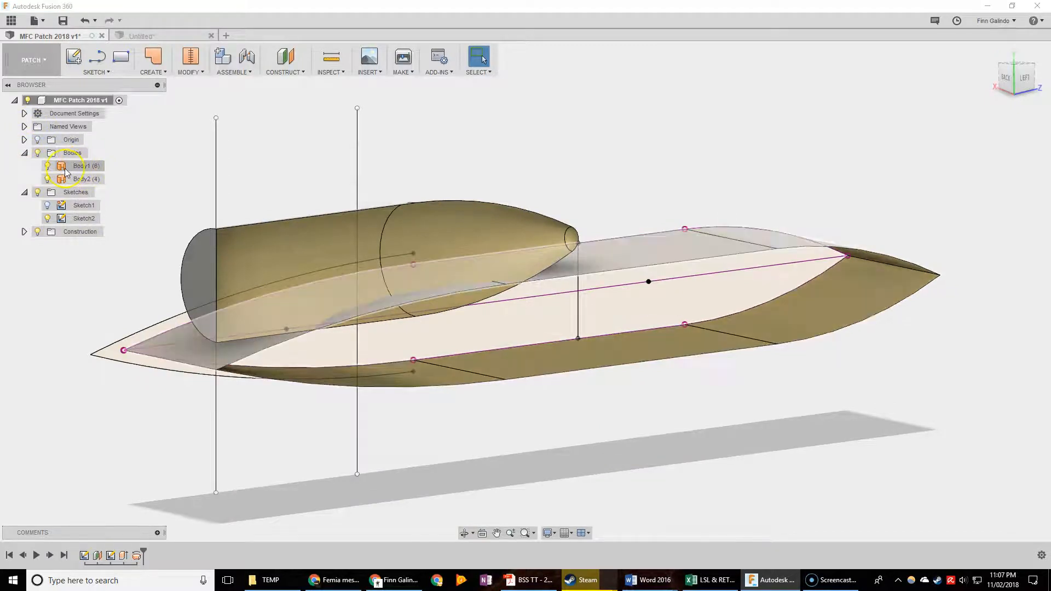
- Compare the surface and solid bodies listed in the Untitled document, and return to the MFC Patch 2018 document
click(122, 168)
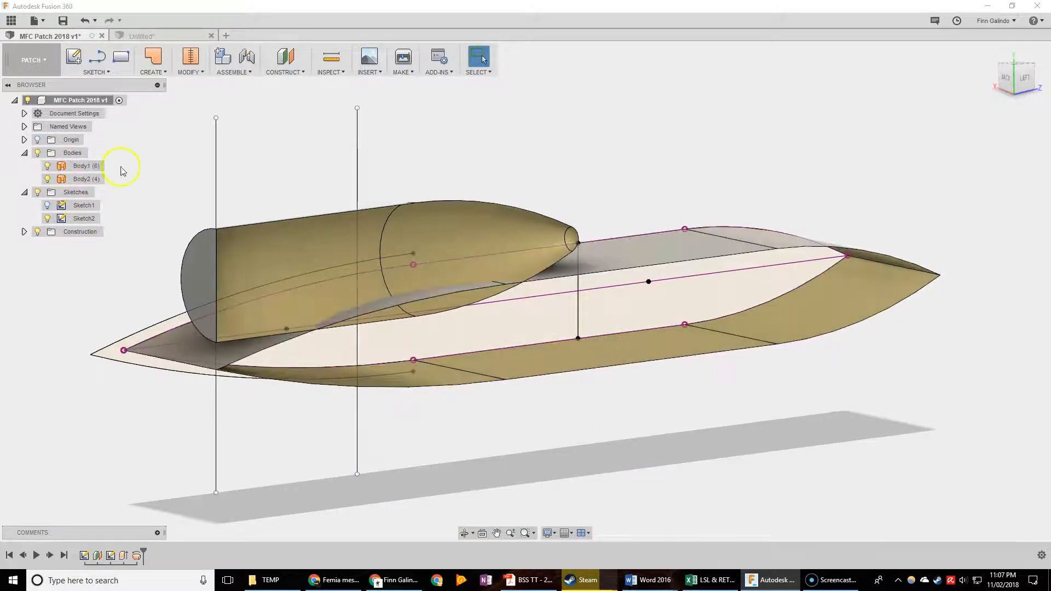
click(160, 36)
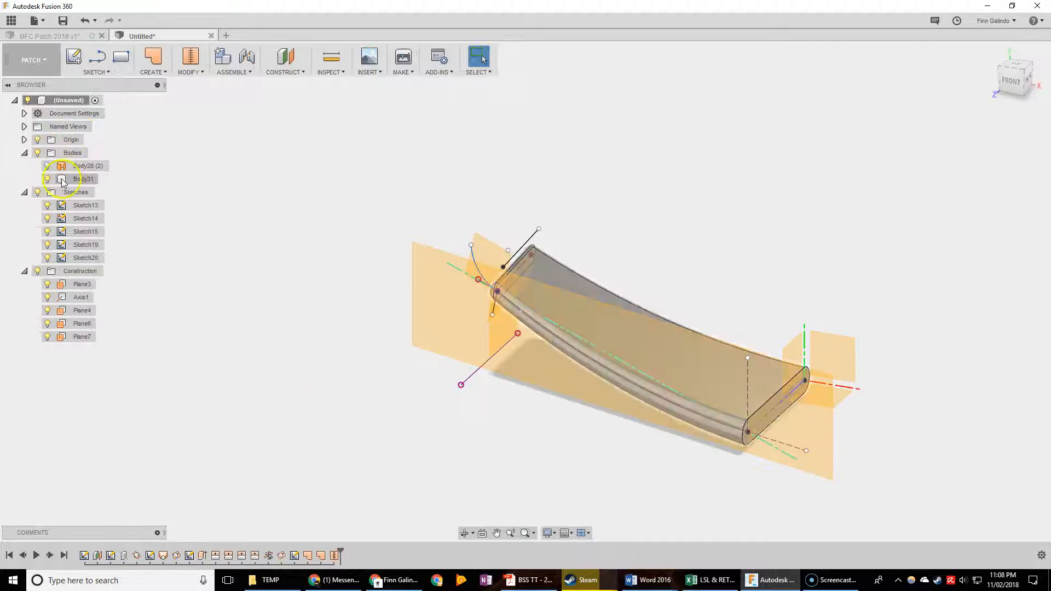
click(70, 39)
shift+middle_drag(487, 270, 583, 312)
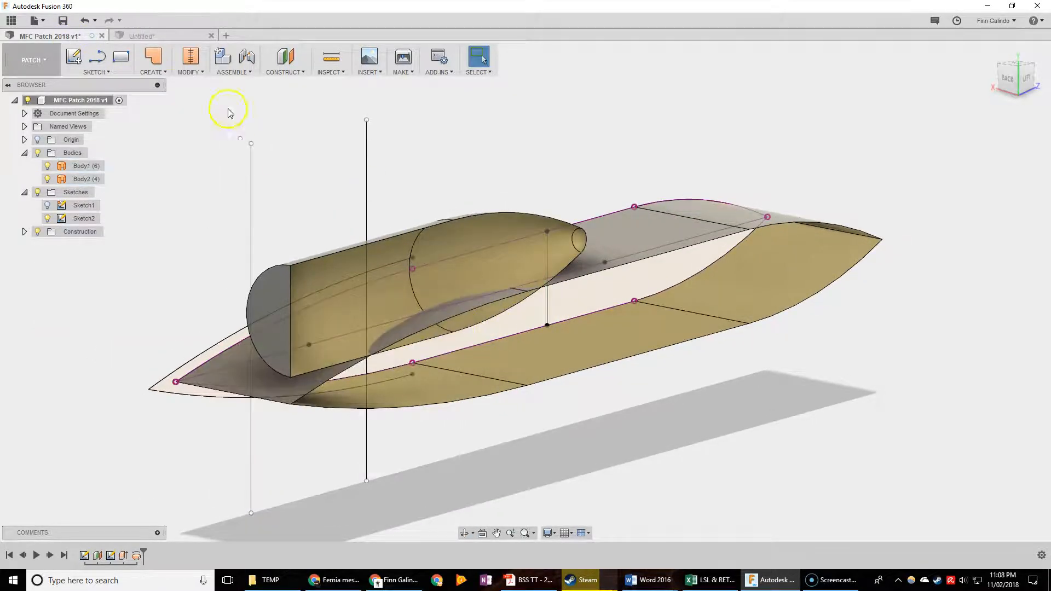
- Trim away the part of the hull surface that lies inside the revolved surface, using the revolved body as trim tool
click(156, 74)
click(190, 71)
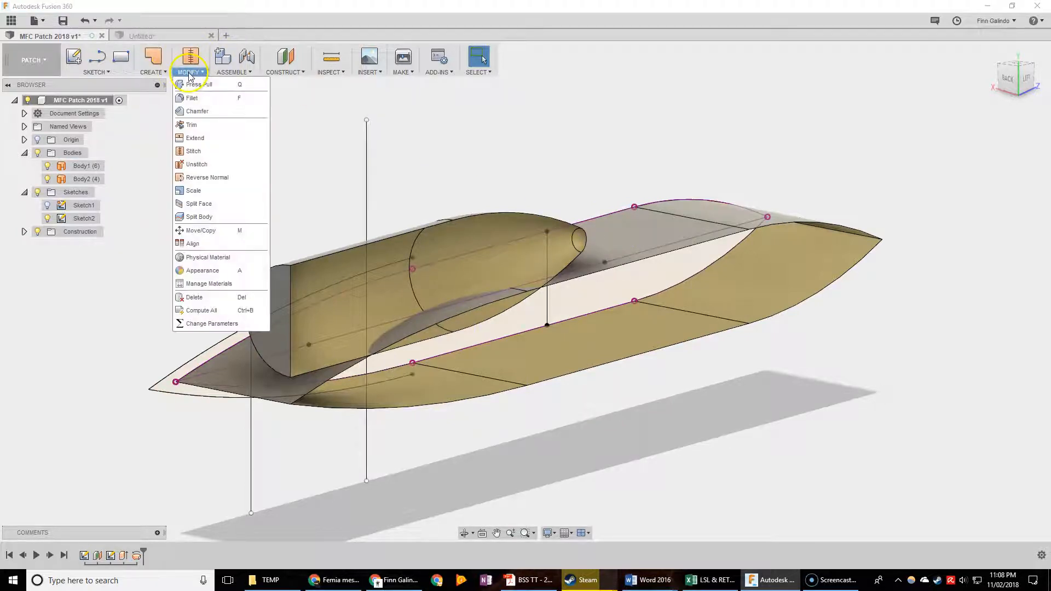
click(208, 129)
click(438, 257)
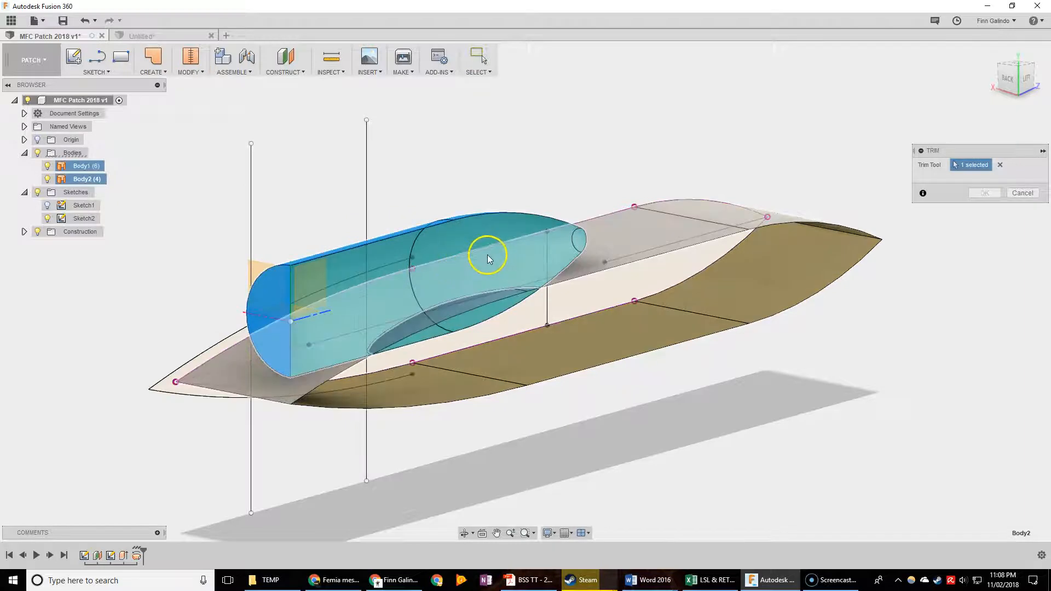
click(444, 302)
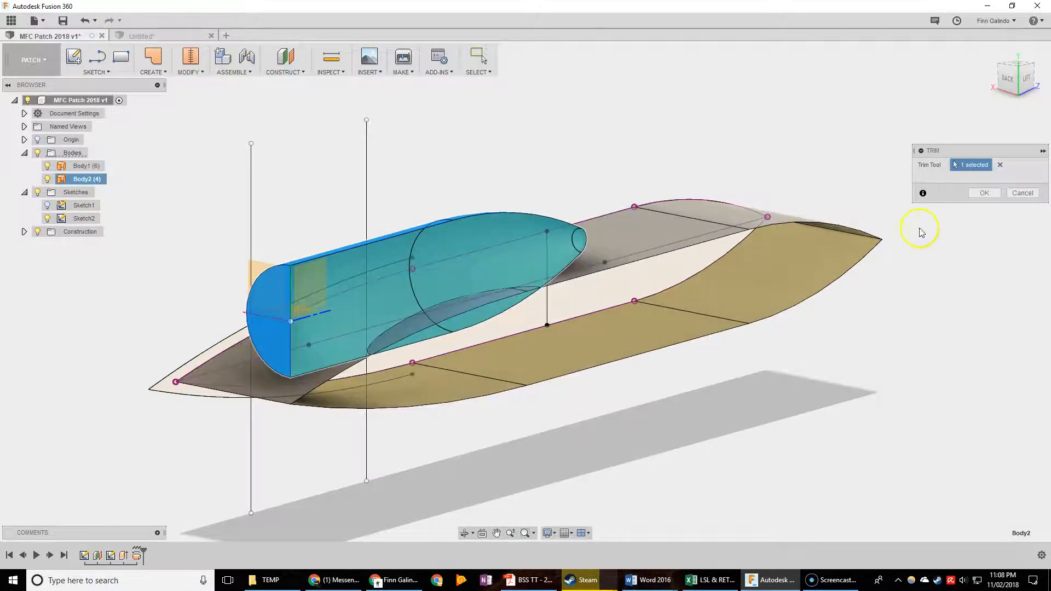
click(984, 194)
- Trim away the part of the revolved surface that lies inside the hull, using the hull body as trim tool
right_click(351, 172)
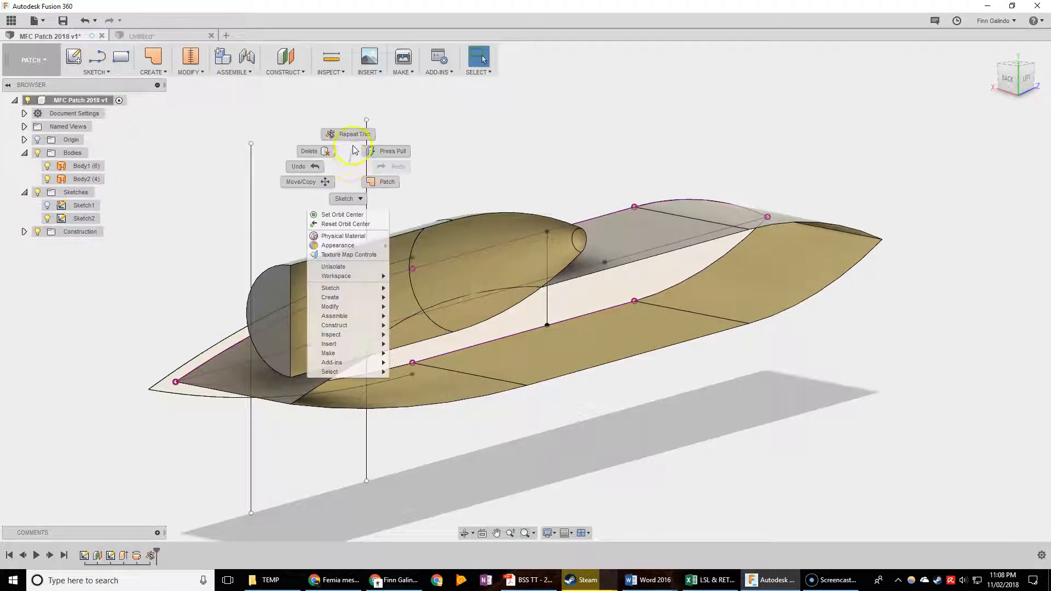
click(350, 135)
click(624, 255)
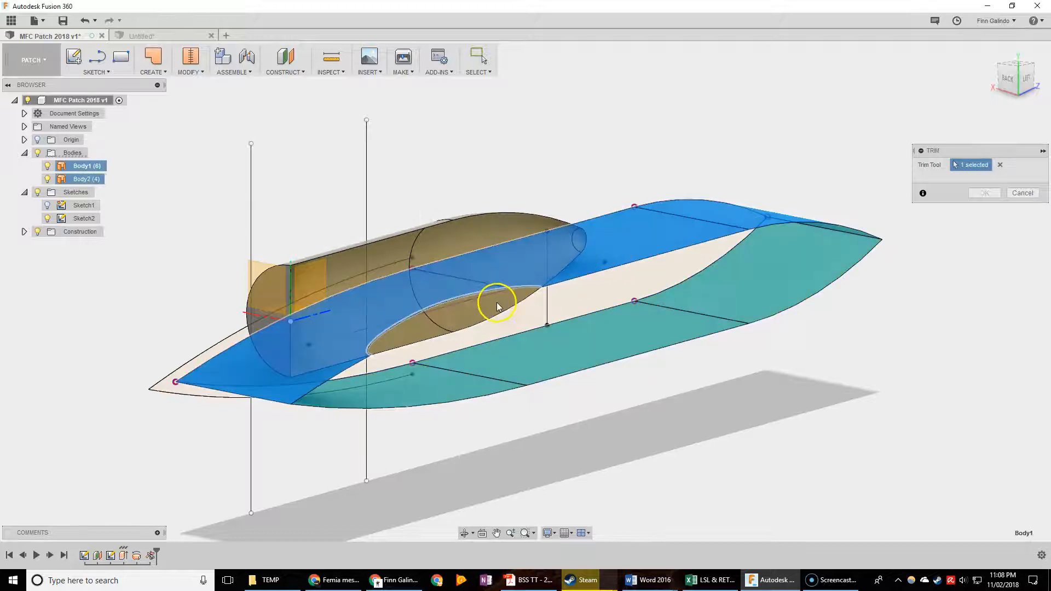
click(984, 193)
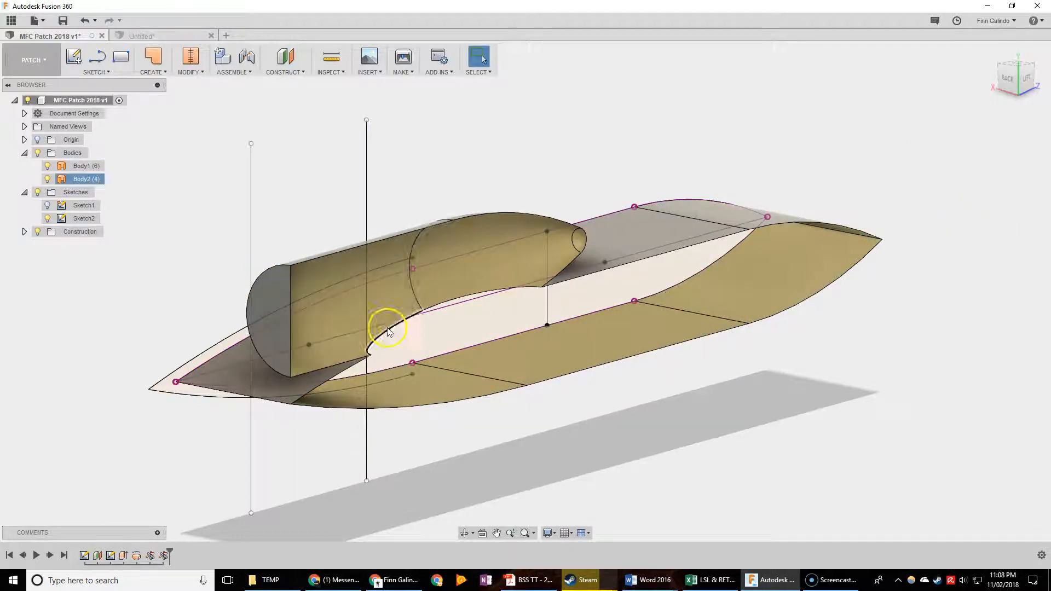
- Check the trimmed seam from the inside and stitch the hull and revolved surfaces into one surface body
shift+middle_drag(435, 325, 475, 254)
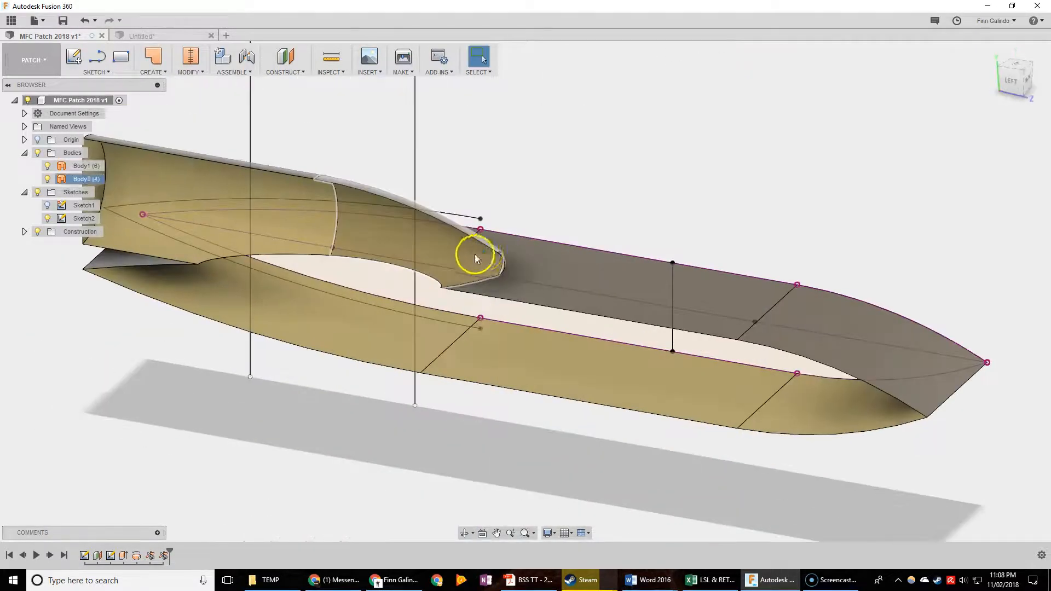
click(213, 262)
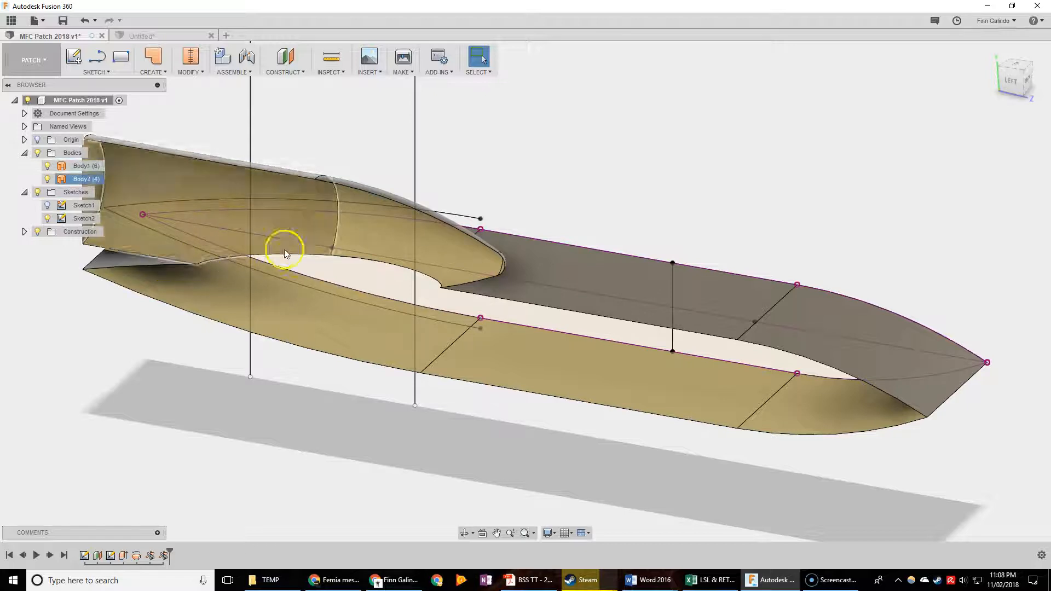
click(316, 272)
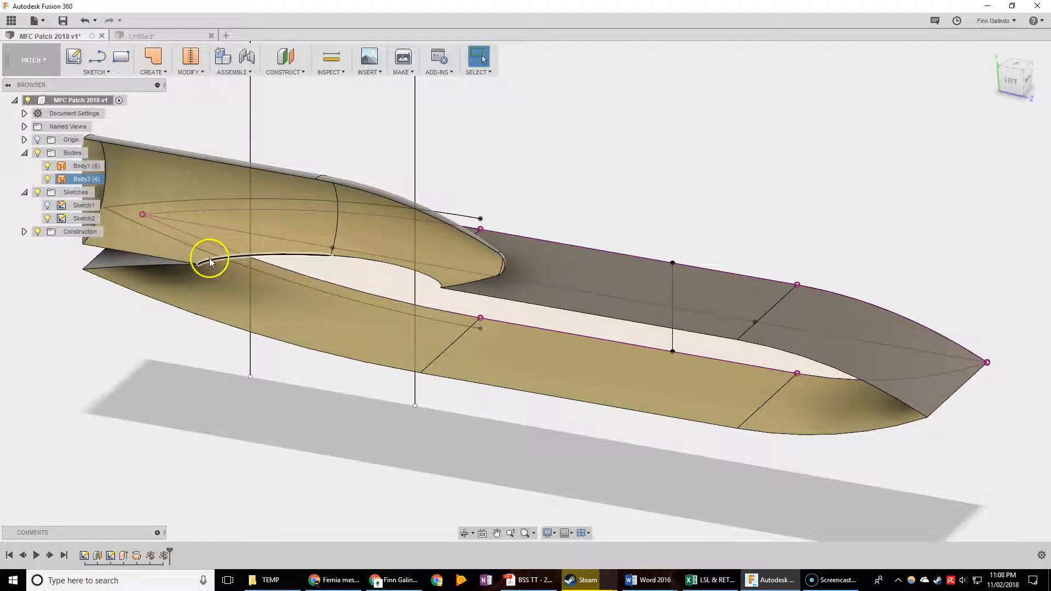
middle_drag(231, 115, 289, 110)
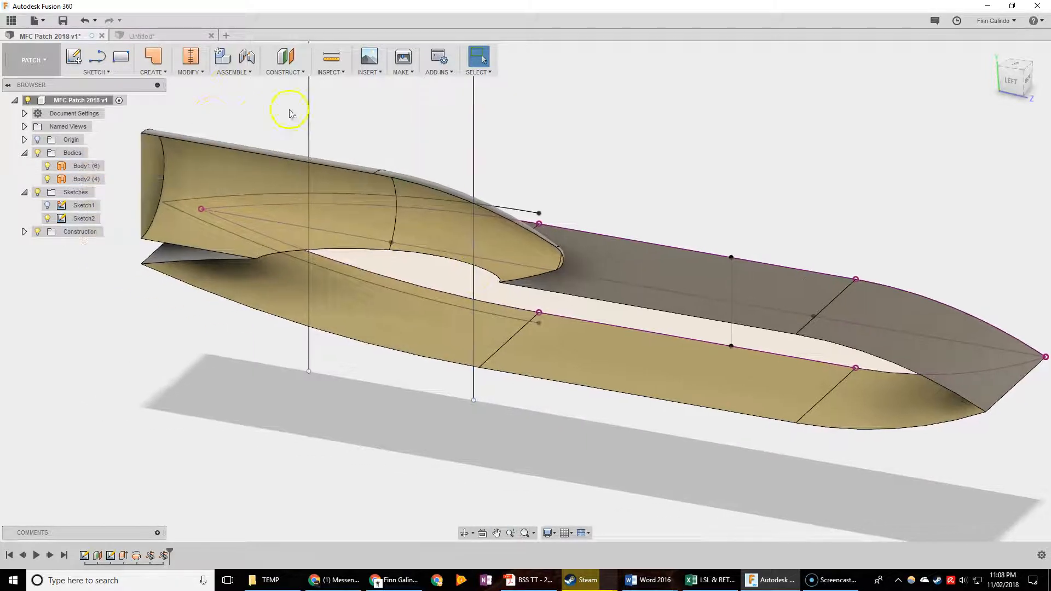
click(187, 64)
click(394, 225)
click(603, 277)
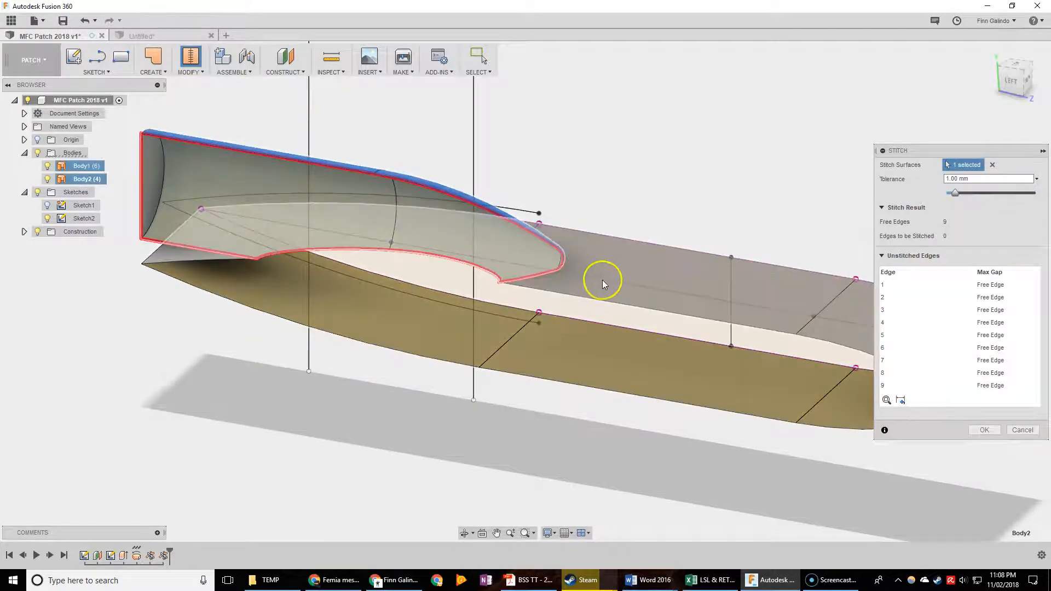
click(988, 495)
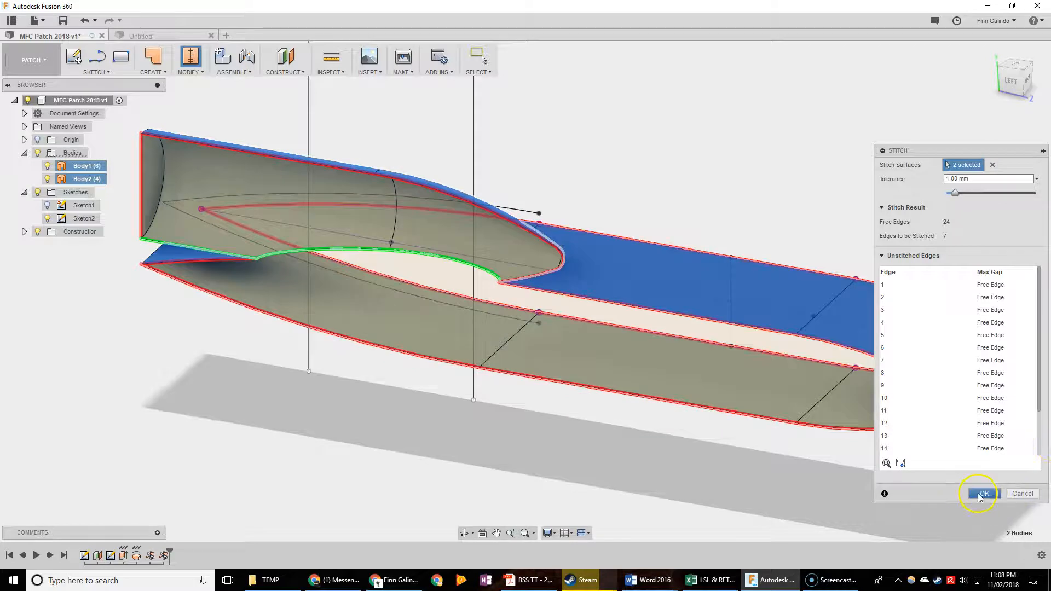
- Fillet the seam between the hull and the revolved surface with a 2.9 mm constant radius, keeping tangent chaining on
shift+middle_drag(227, 364, 492, 222)
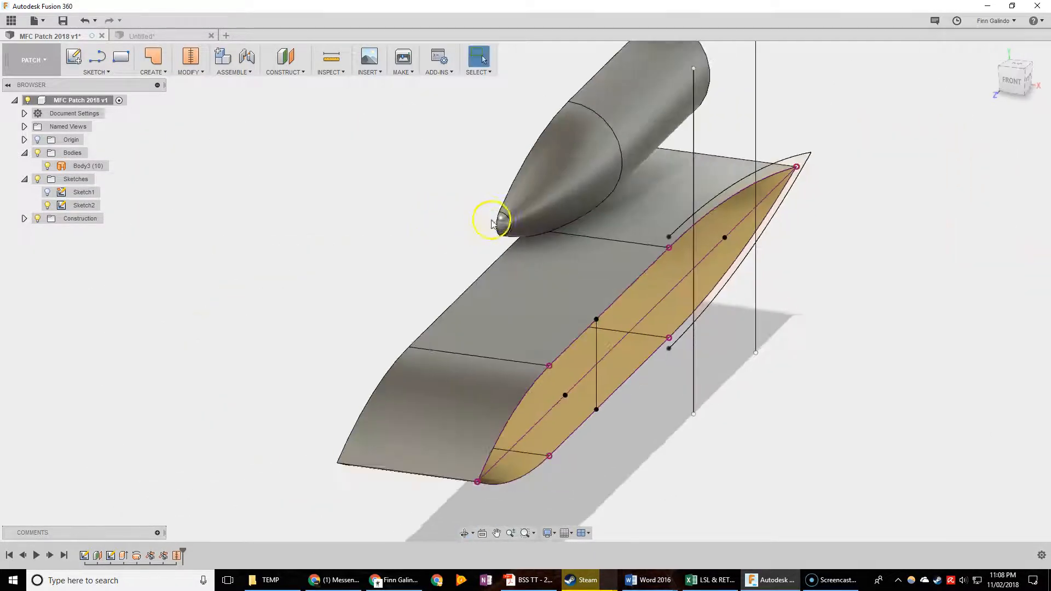
click(192, 71)
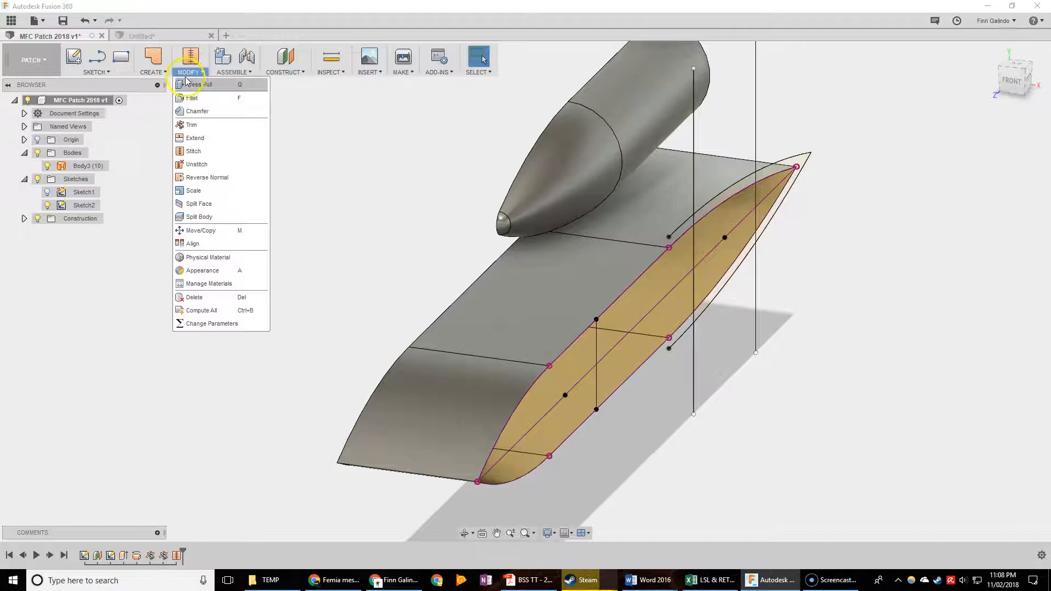
click(208, 98)
click(603, 207)
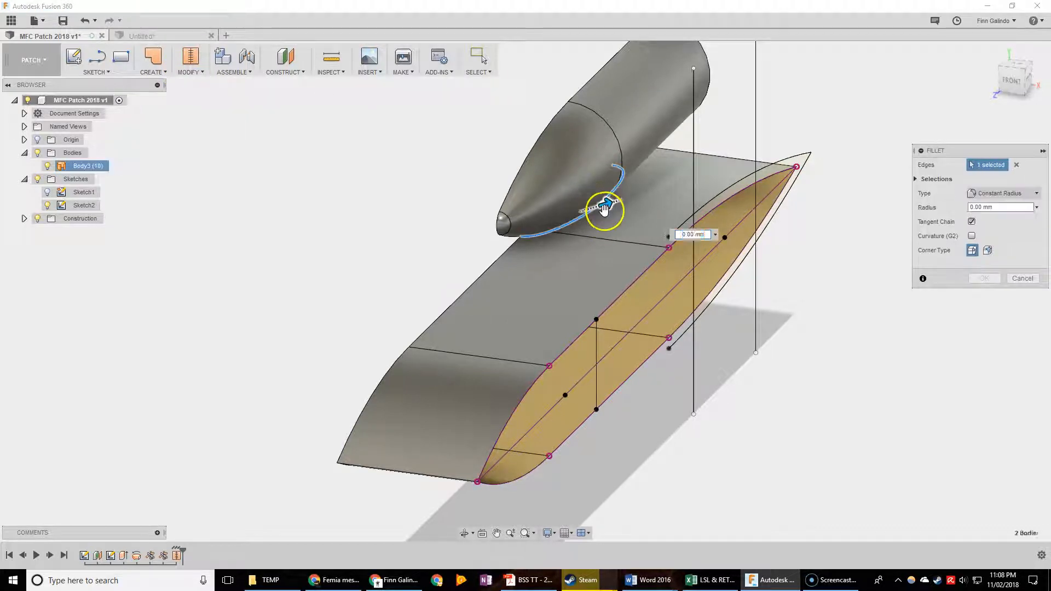
shift+middle_drag(575, 248, 553, 230)
drag(683, 281, 682, 280)
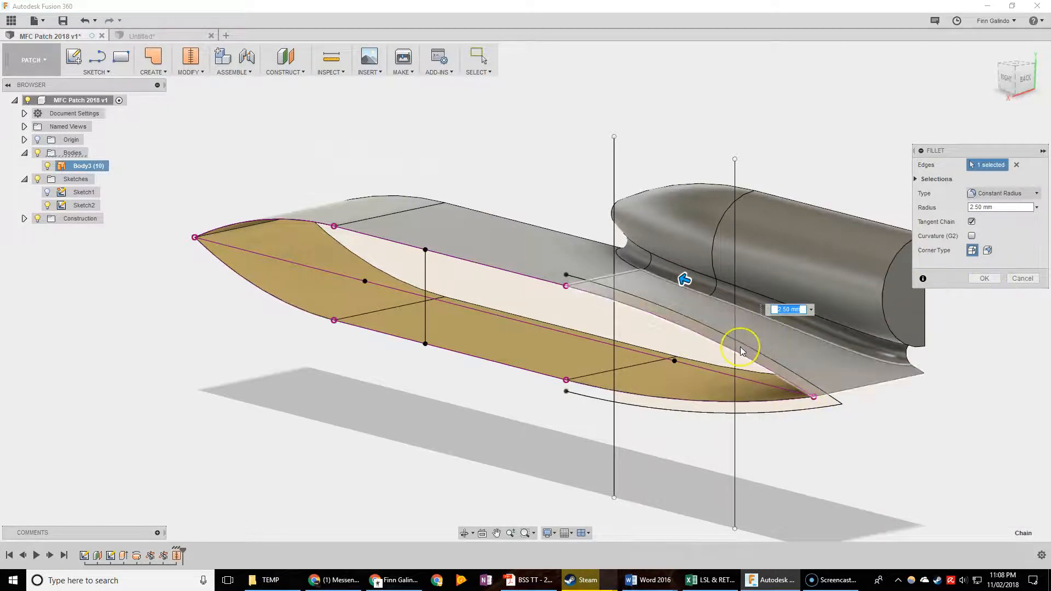
text(.9)
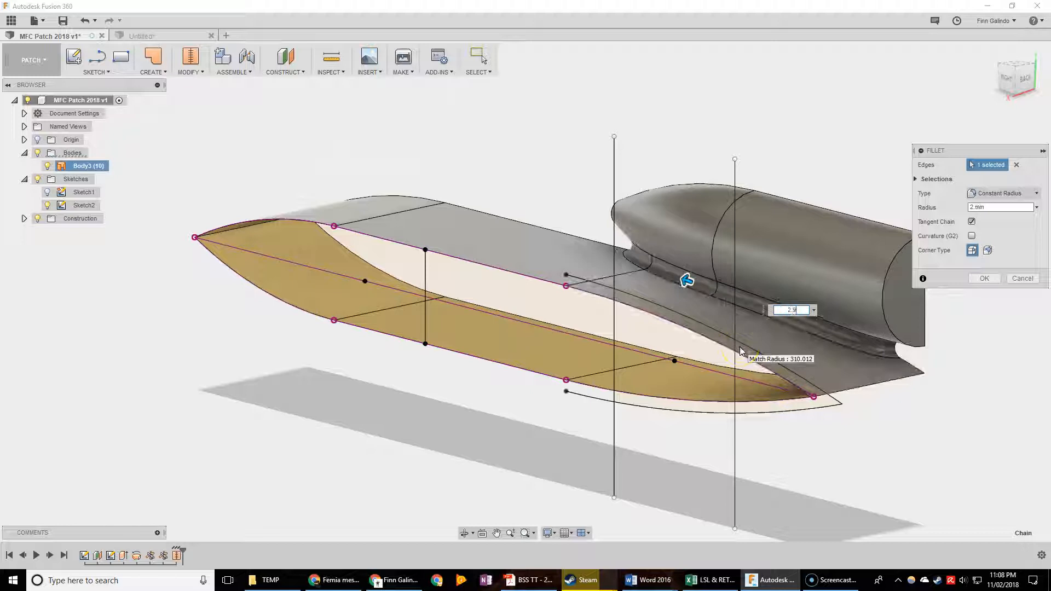
key(Return)
shift+middle_drag(701, 344, 624, 337)
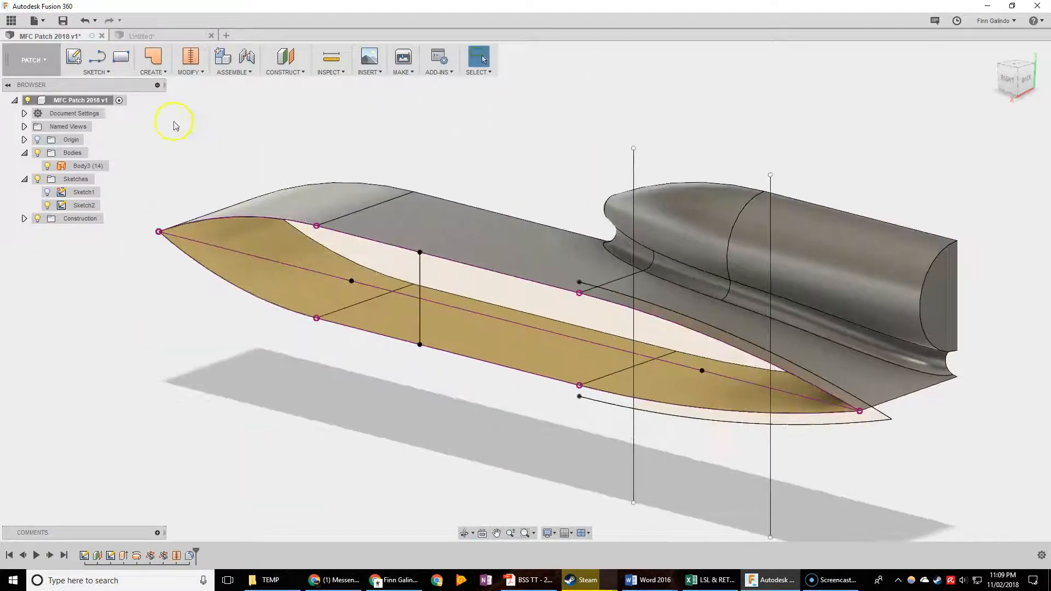
- Start a surface patch, hide Sketch2, and choose the open outline on the hull's outer side as the boundary
click(153, 55)
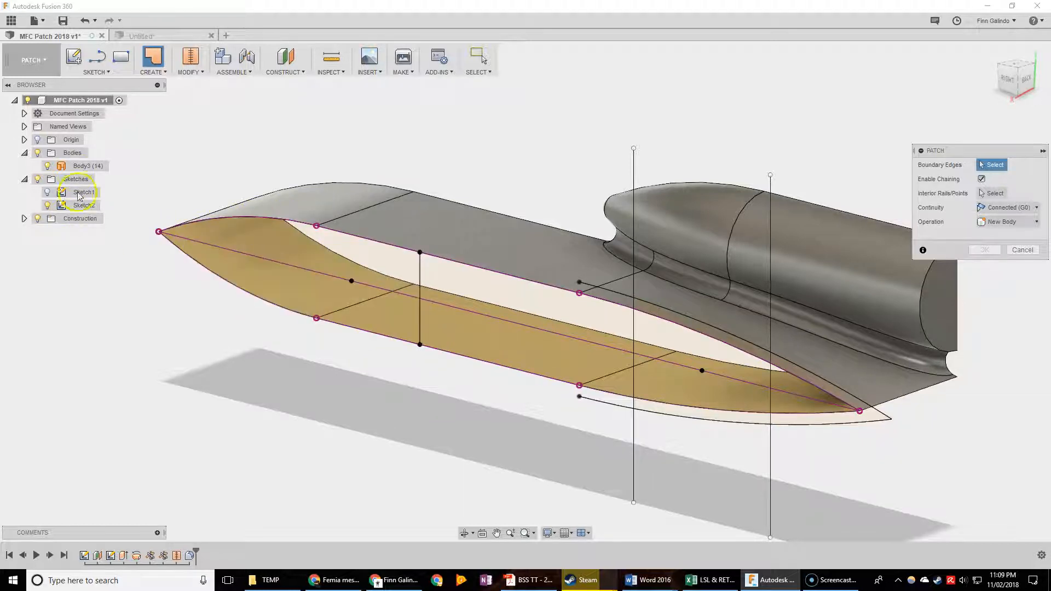
click(47, 206)
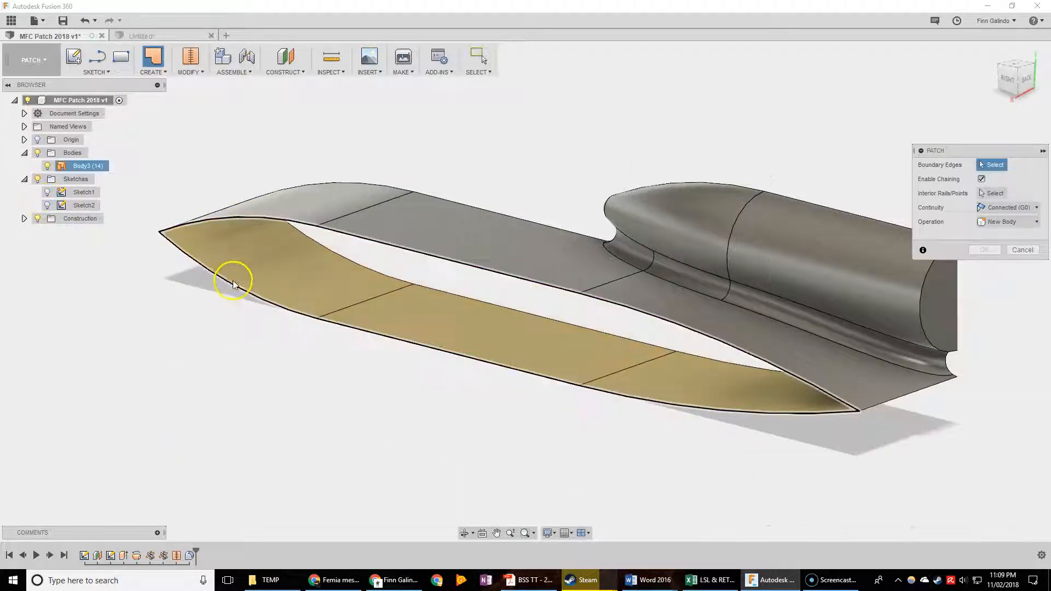
click(260, 277)
mouse_move(265, 277)
shift+middle_down()
mouse_move(777, 279)
mouse_move(694, 277)
mouse_move(801, 263)
shift+middle_up()
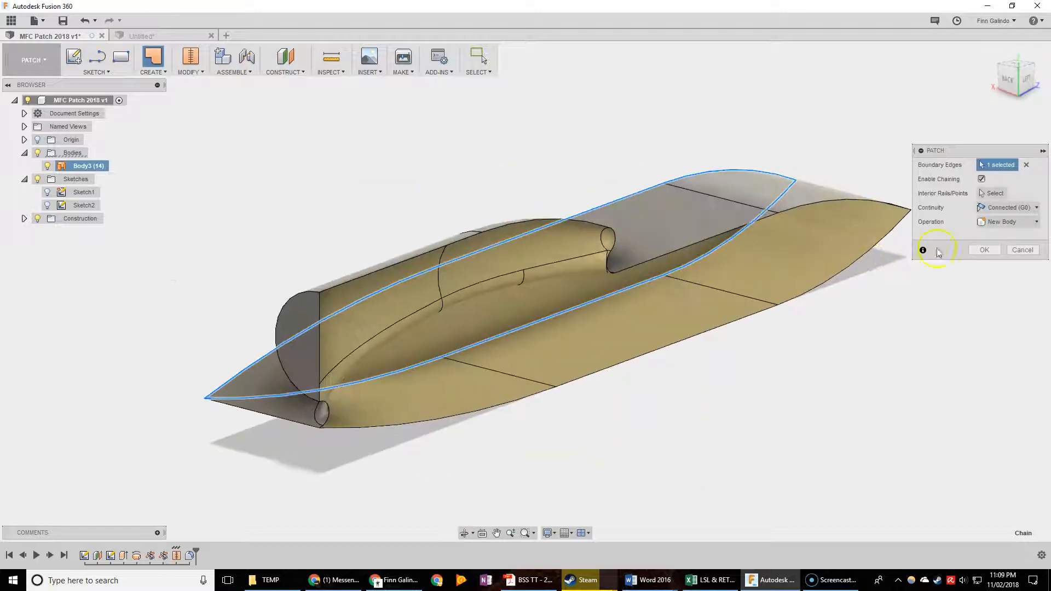
- Preview the side patch with Tangent (G1) and Curvature (G2) continuity
click(998, 209)
click(1005, 236)
shift+middle_drag(669, 307, 797, 328)
click(1001, 207)
click(992, 250)
click(1011, 207)
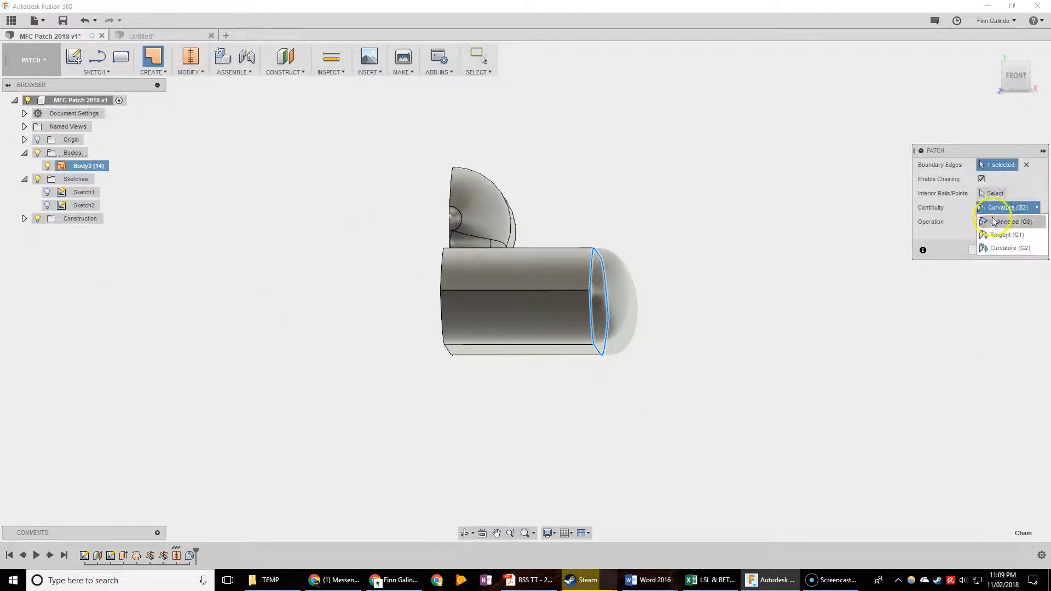
- Set the patch continuity to Connected (G0) and create the hull's side patch as a new body
click(1007, 221)
click(1013, 208)
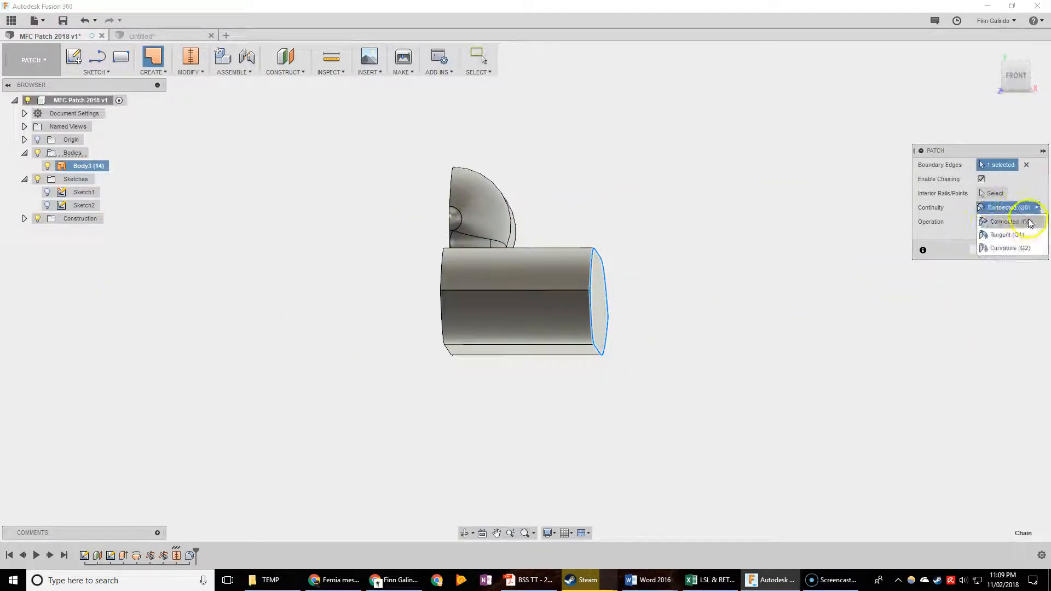
click(1029, 220)
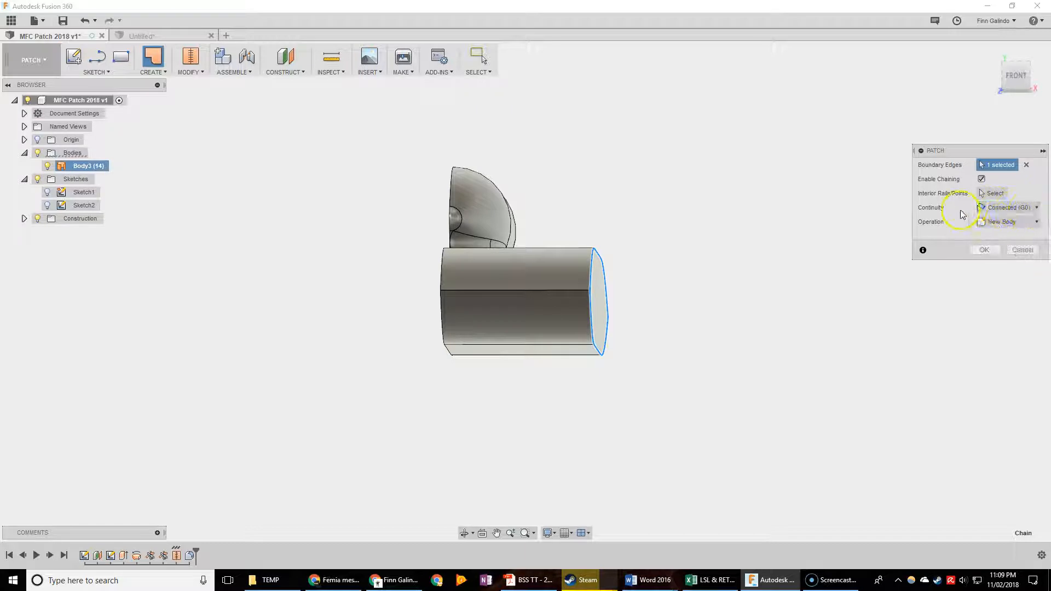
click(986, 250)
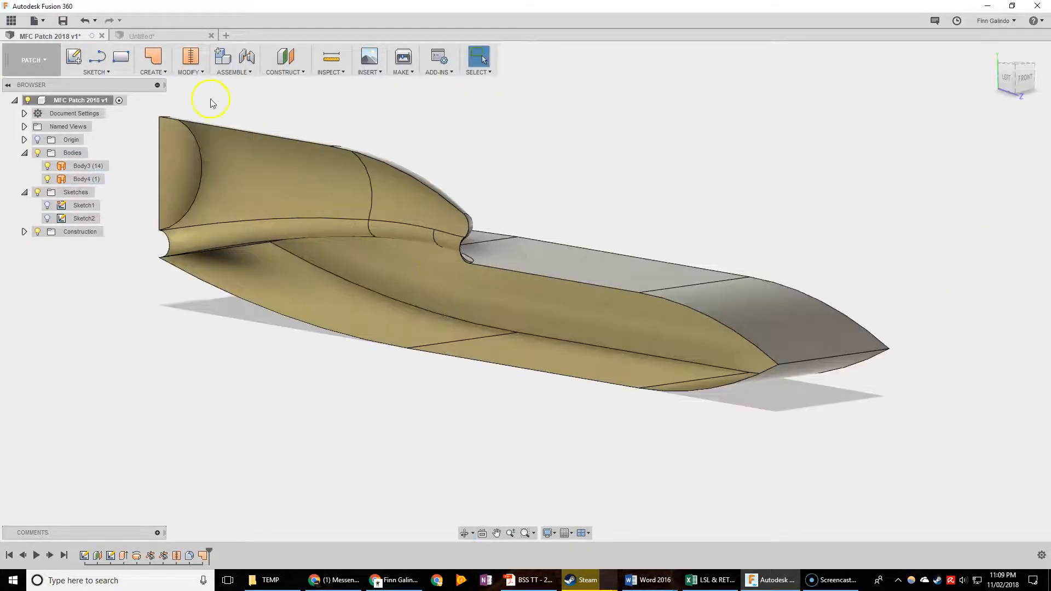
- Patch the large open centreline profile across the hull and revolved surface as a new body with Connected (G0) continuity
click(453, 206)
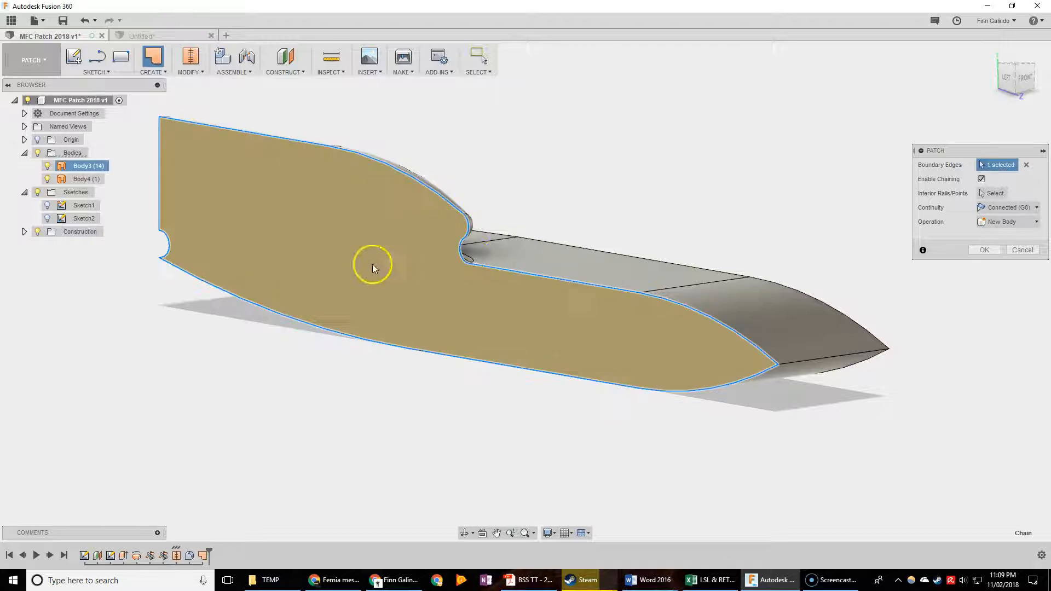
shift+middle_drag(585, 221, 624, 234)
click(984, 249)
- Inspect the hollow interior with a section analysis from the revolved body's flat end face, offset -71 mm, and close it without saving
shift+middle_drag(361, 268, 305, 284)
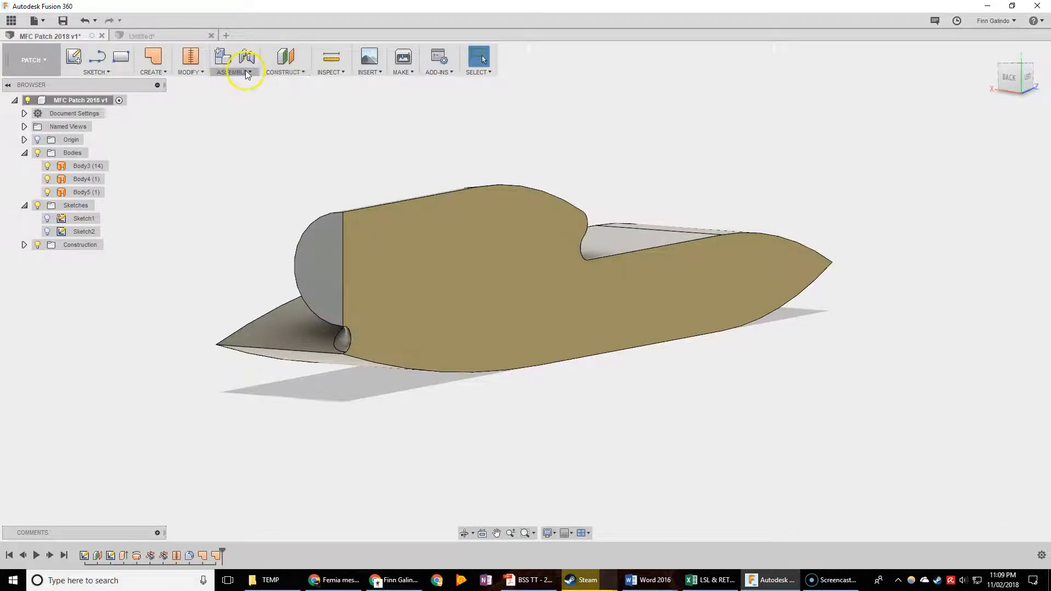
click(341, 73)
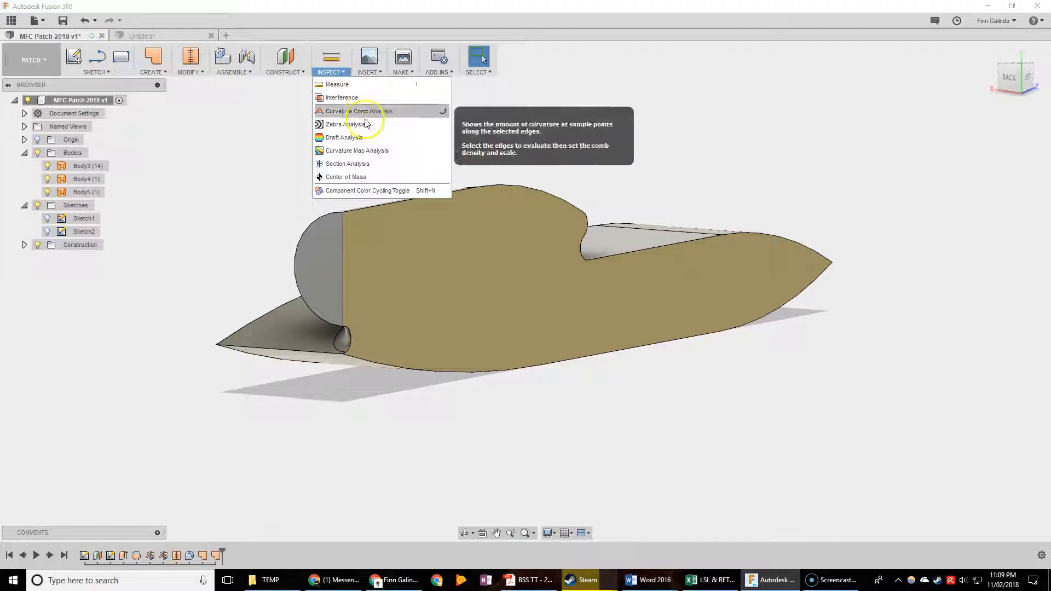
click(364, 160)
click(306, 264)
drag(305, 265, 474, 234)
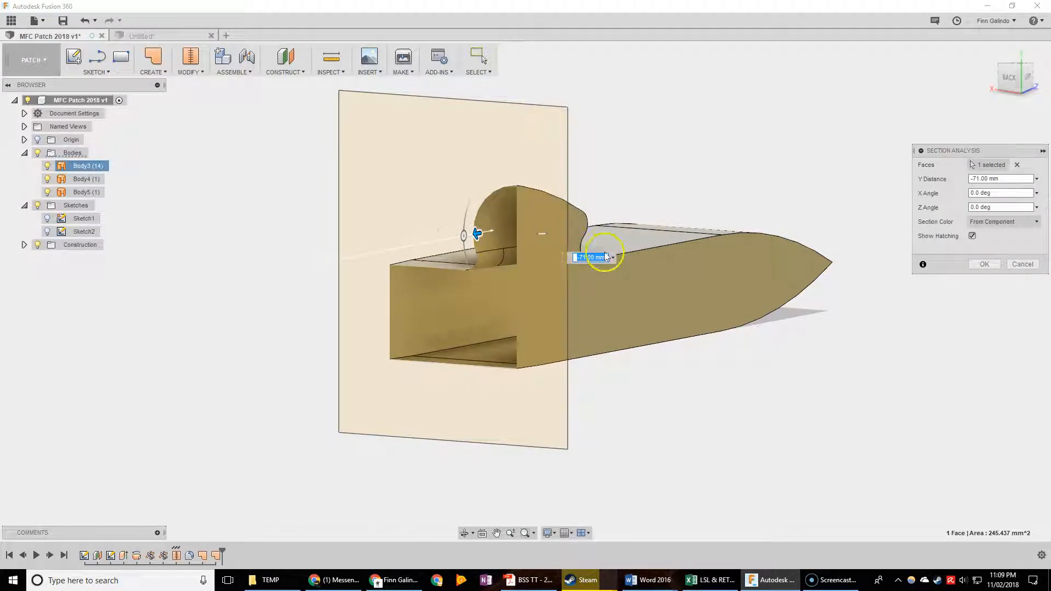
click(1021, 264)
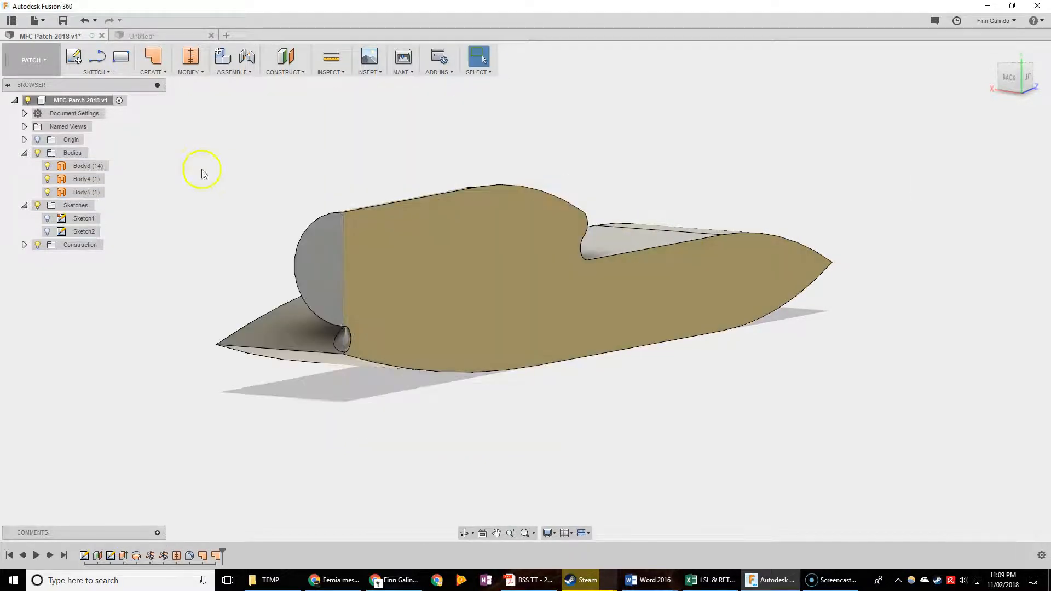
- Stitch the main surface body and both patches into one new solid body with a 1.00 mm tolerance
click(188, 59)
click(390, 245)
click(291, 312)
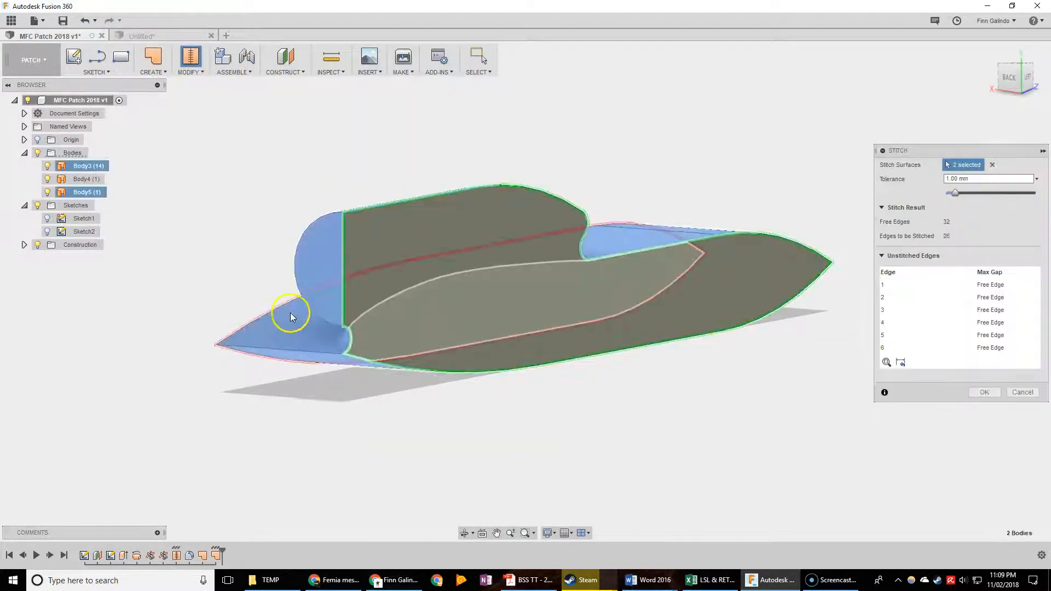
shift+middle_drag(251, 333, 351, 321)
click(350, 320)
shift+middle_drag(153, 364, 264, 382)
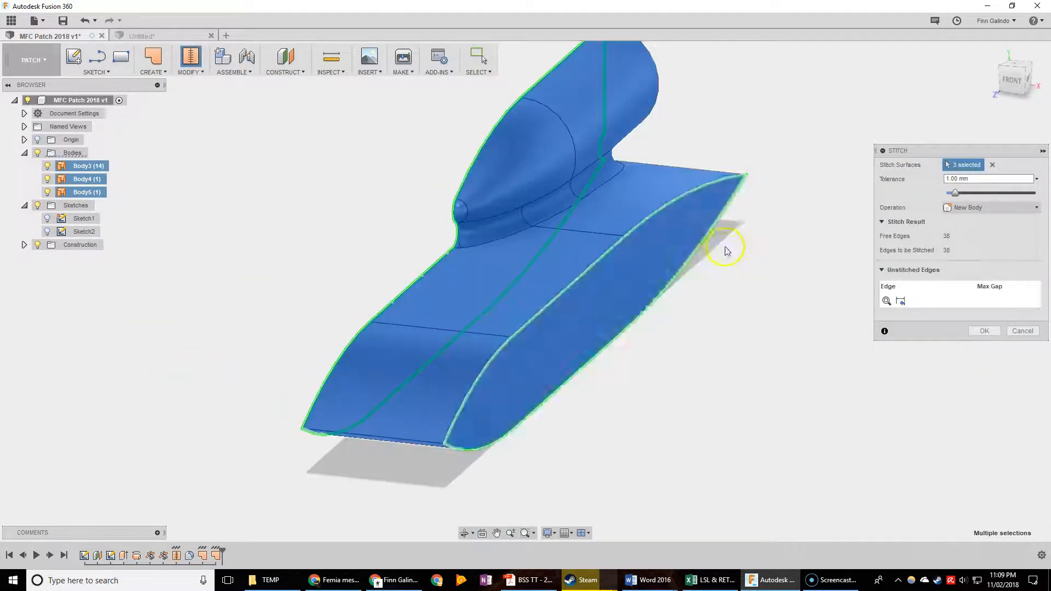
middle_drag(615, 116, 611, 167)
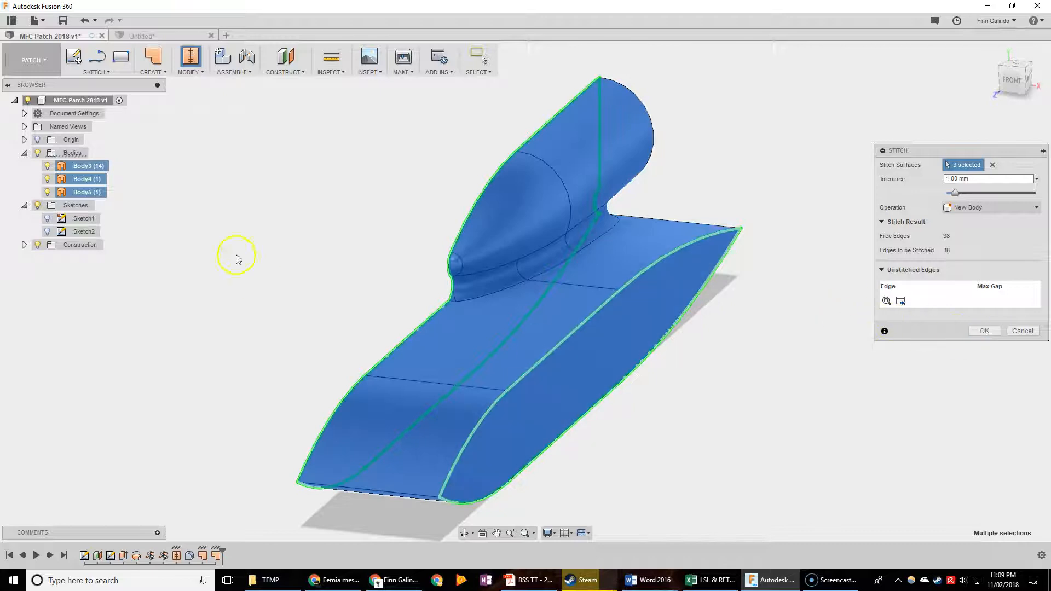
click(984, 331)
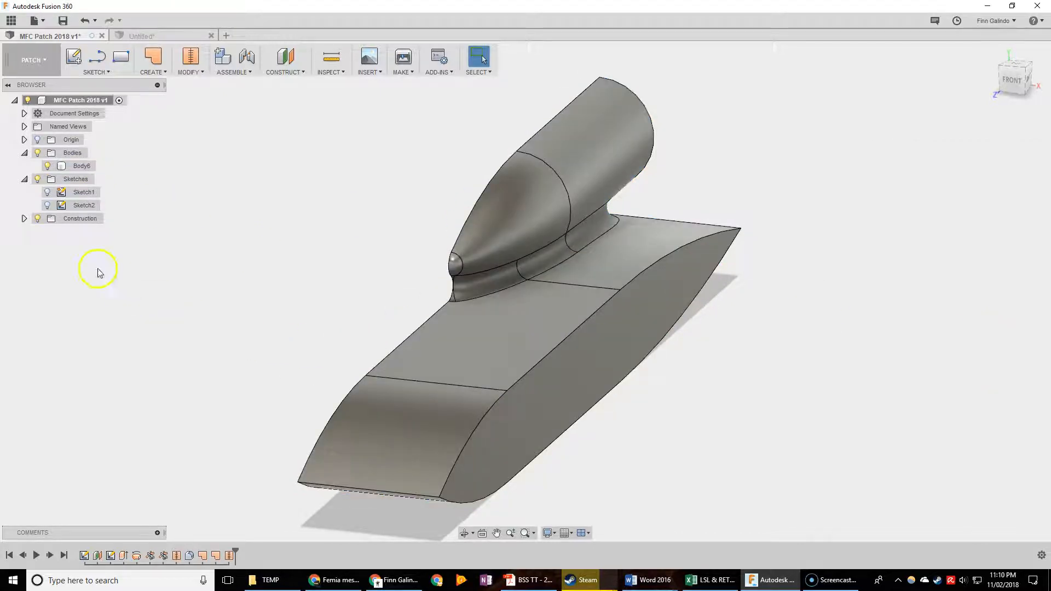
- Show Sketch2 again and switch to the Model workspace
click(48, 206)
shift+middle_drag(300, 281, 258, 279)
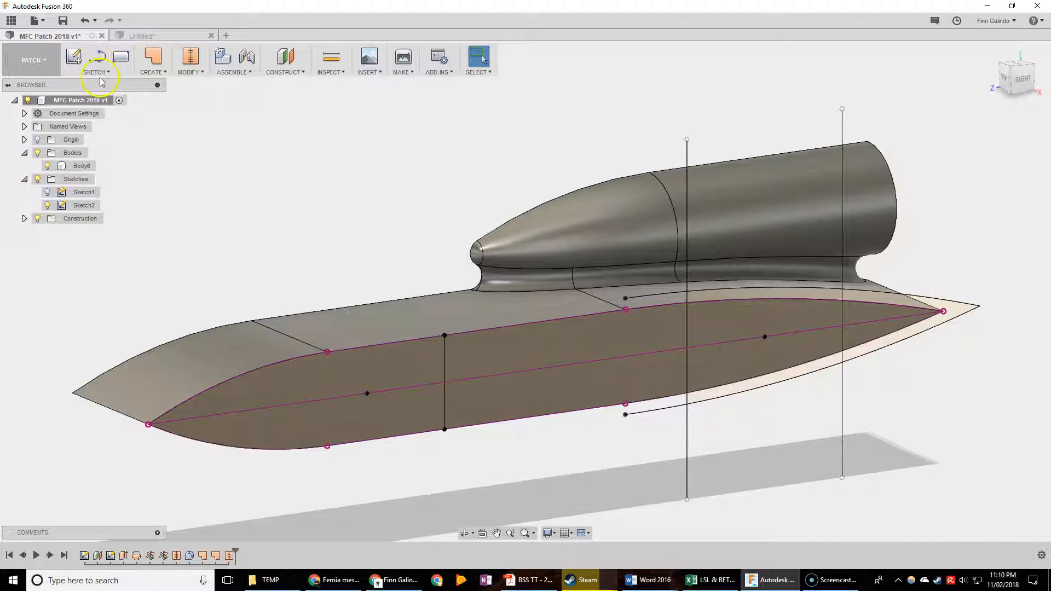
click(33, 60)
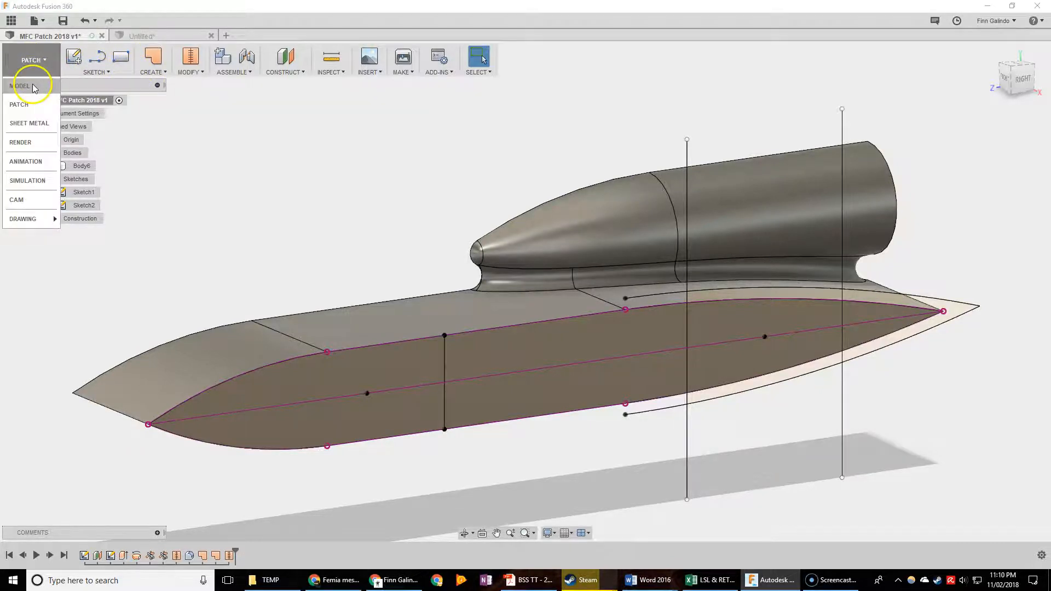
click(30, 87)
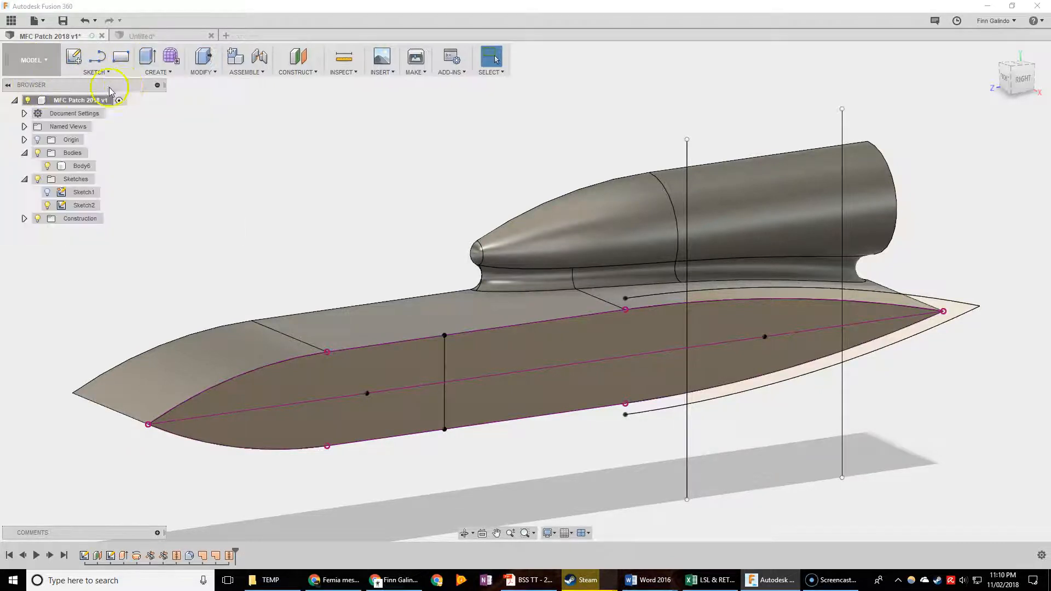
- Cut the two front hull profiles of Sketch2 into the solid body with a -17.5 mm extrusion
click(153, 72)
click(158, 98)
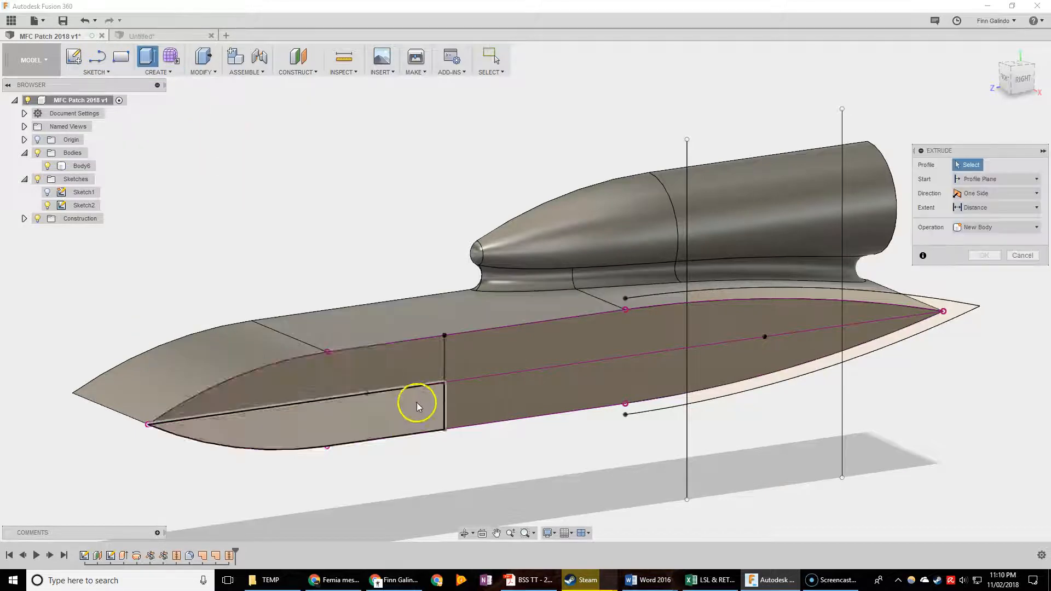
click(384, 376)
click(421, 414)
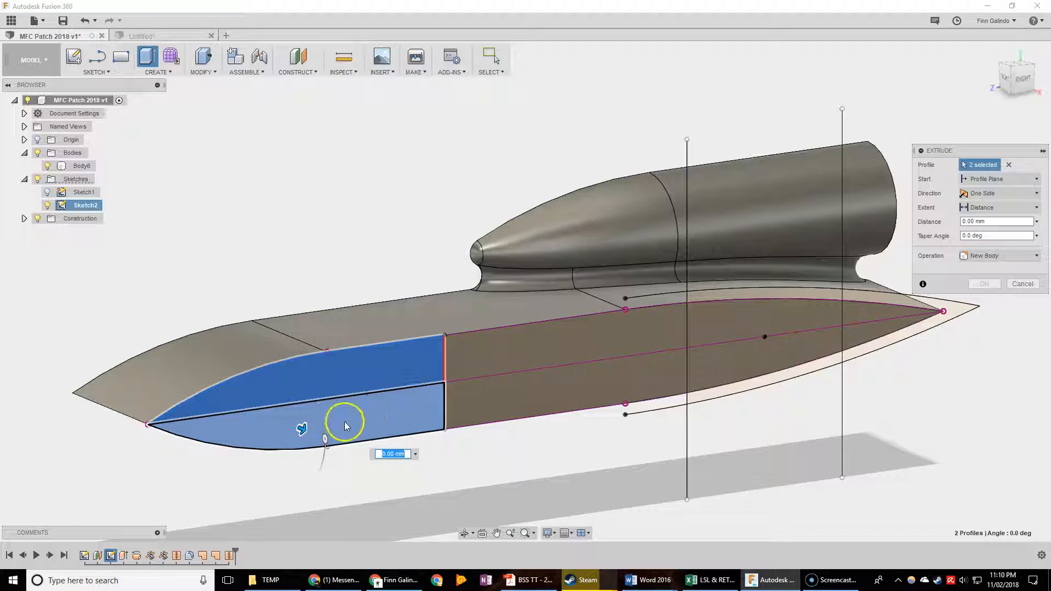
text(-10)
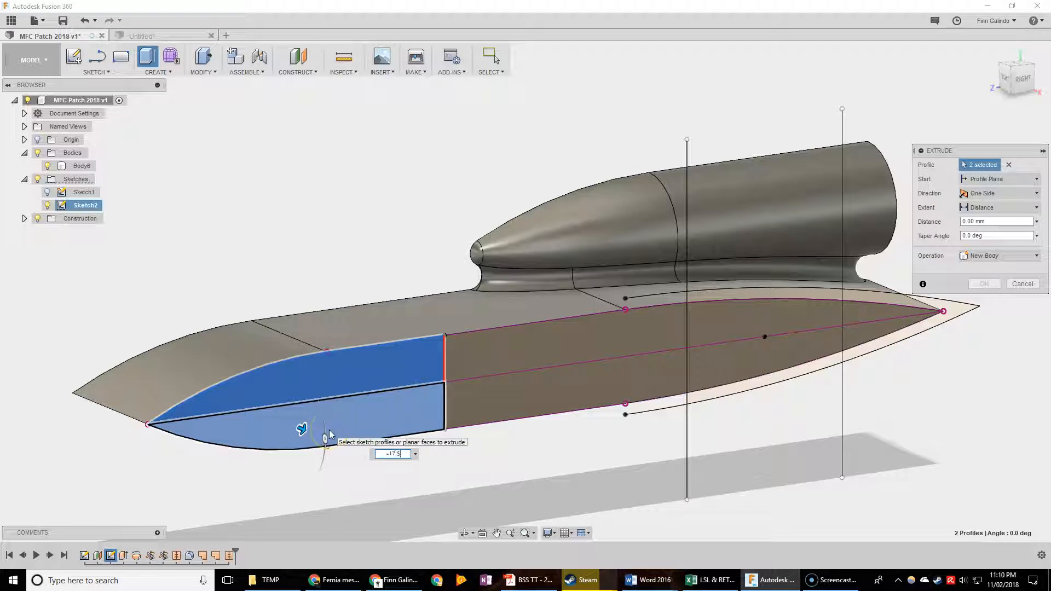
key(Return)
key(Return)
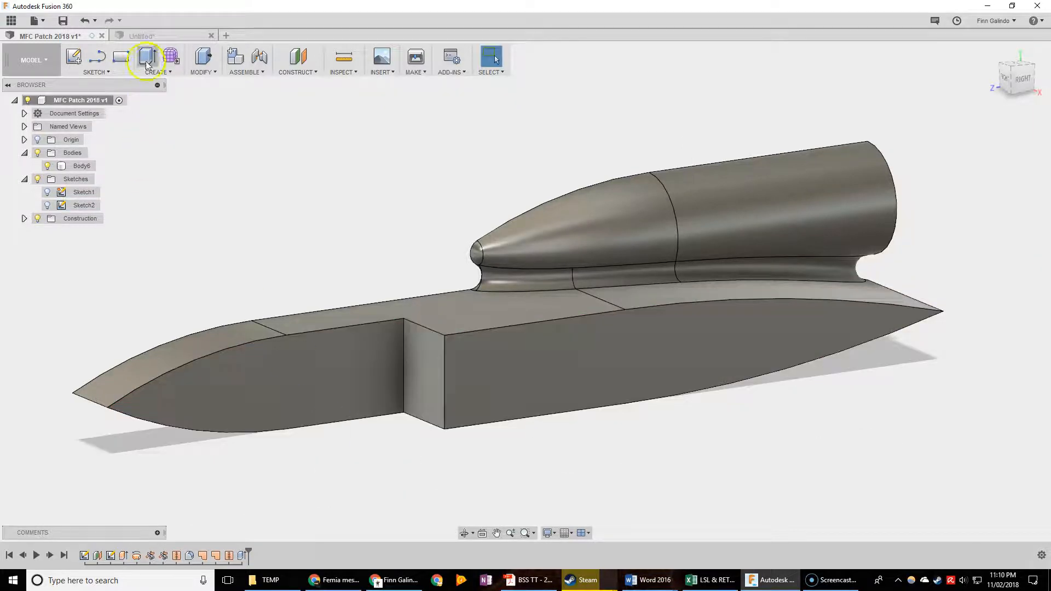
- Show Sketch2 and cut its rear hull profiles between the two vertical lines with a -20.5 mm extrusion
click(147, 56)
click(47, 205)
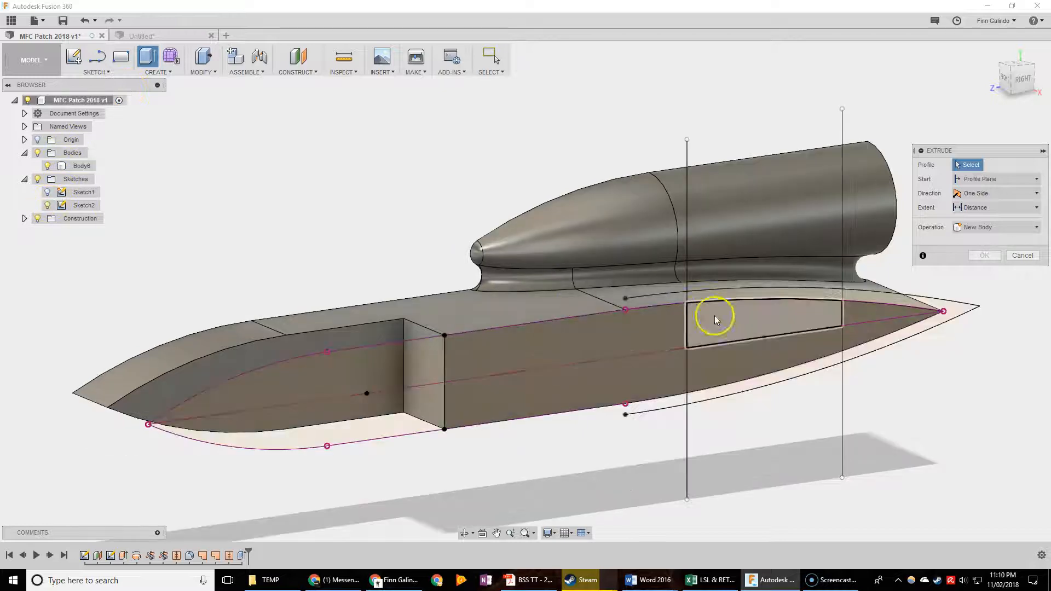
click(740, 297)
click(727, 314)
click(722, 353)
text(-20.5)
key(Return)
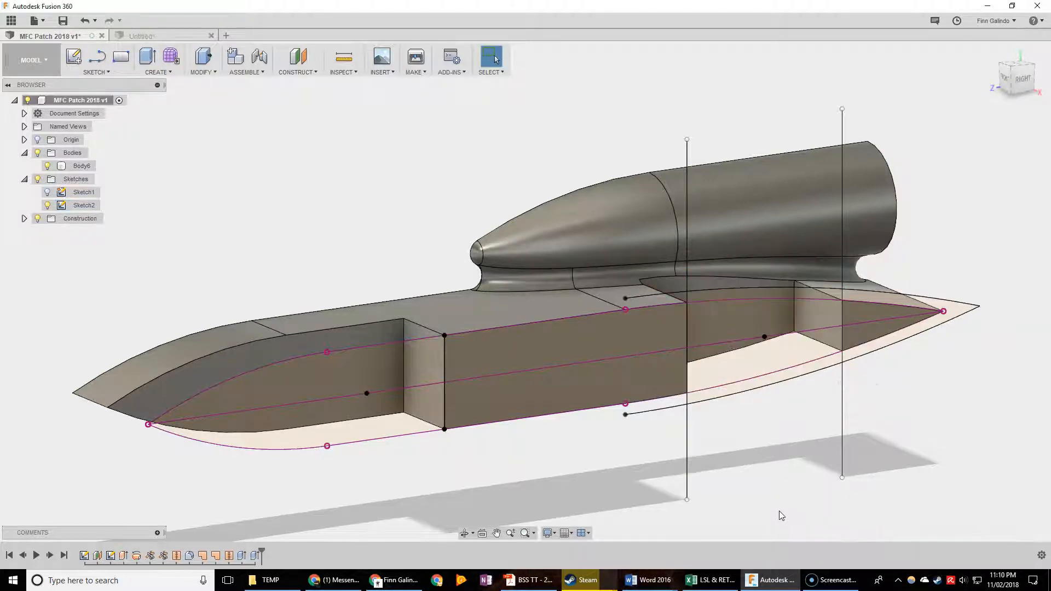
- Start a simple hole on the two centre sketch points of Sketch2, at the rear and front of the hull side
shift+middle_drag(774, 502, 749, 497)
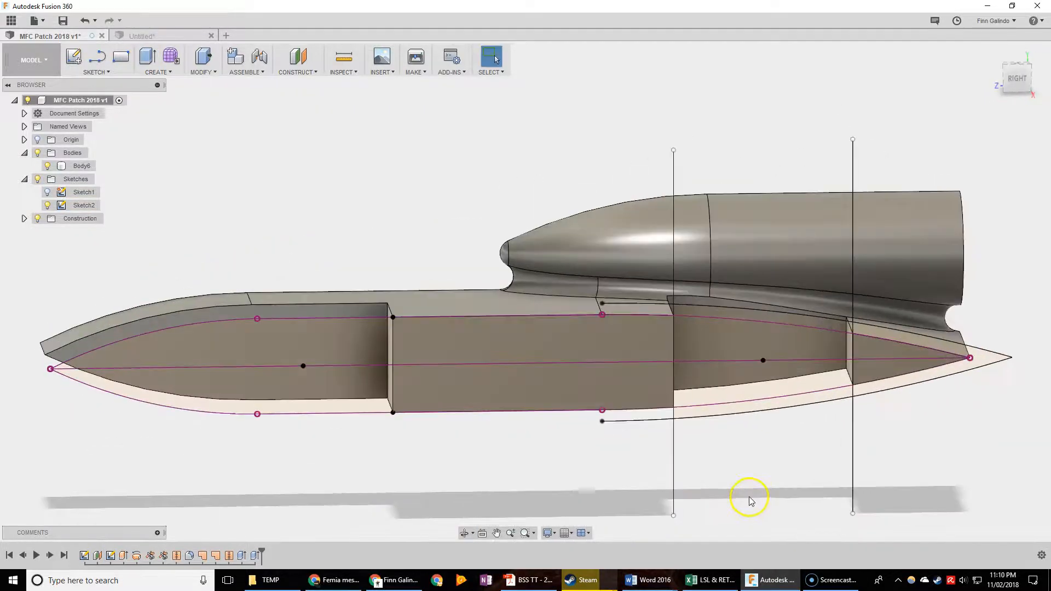
click(157, 73)
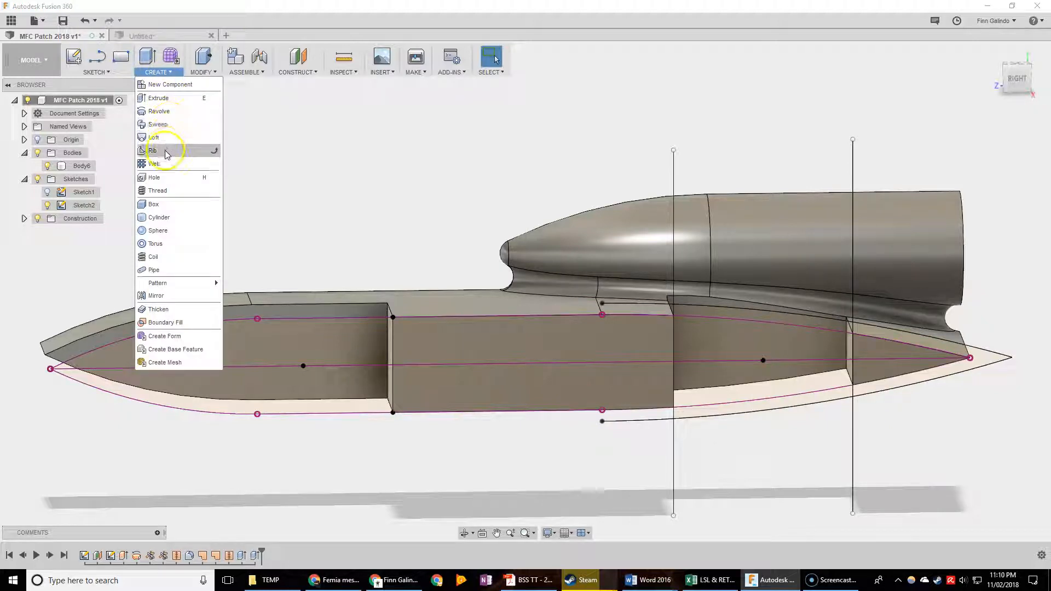
click(208, 74)
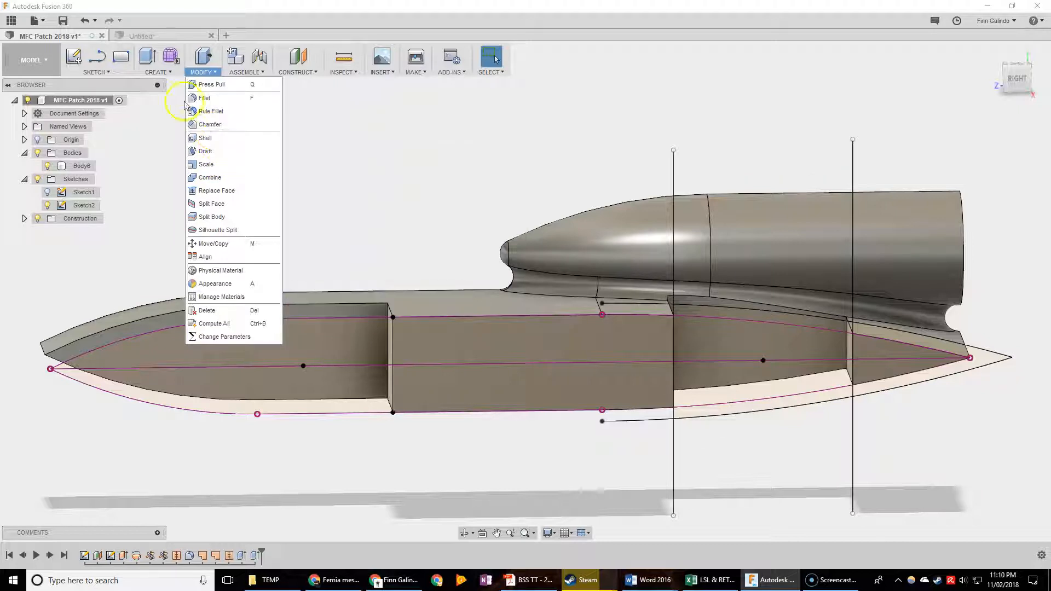
click(157, 71)
click(167, 178)
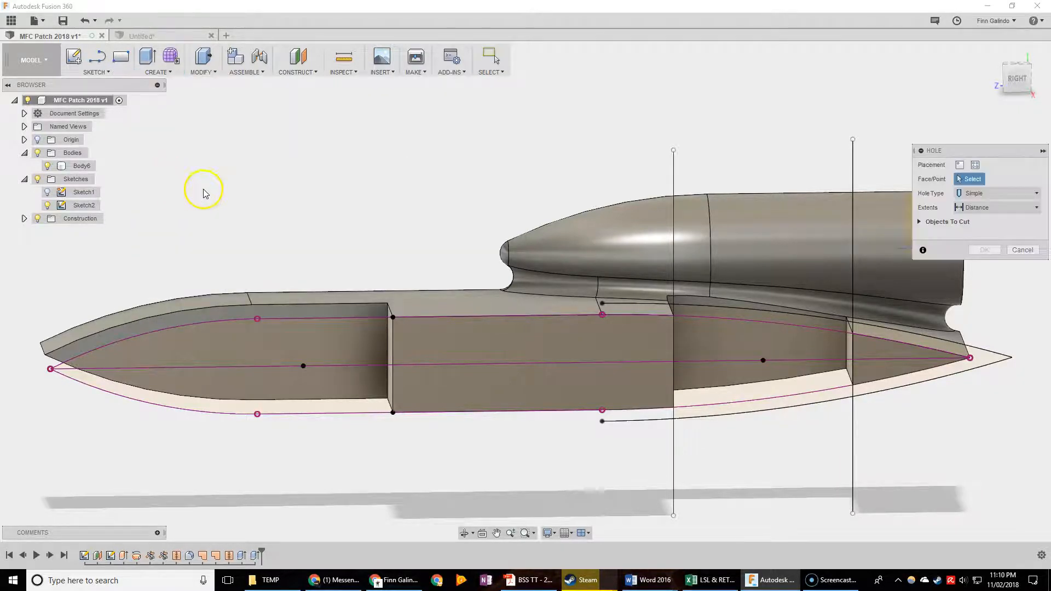
click(763, 360)
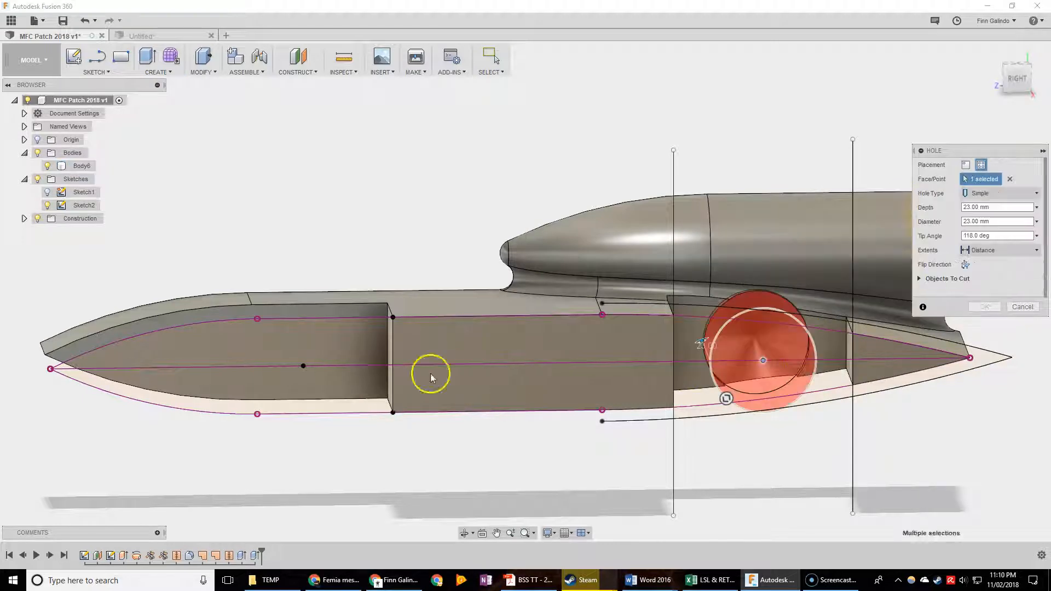
click(304, 366)
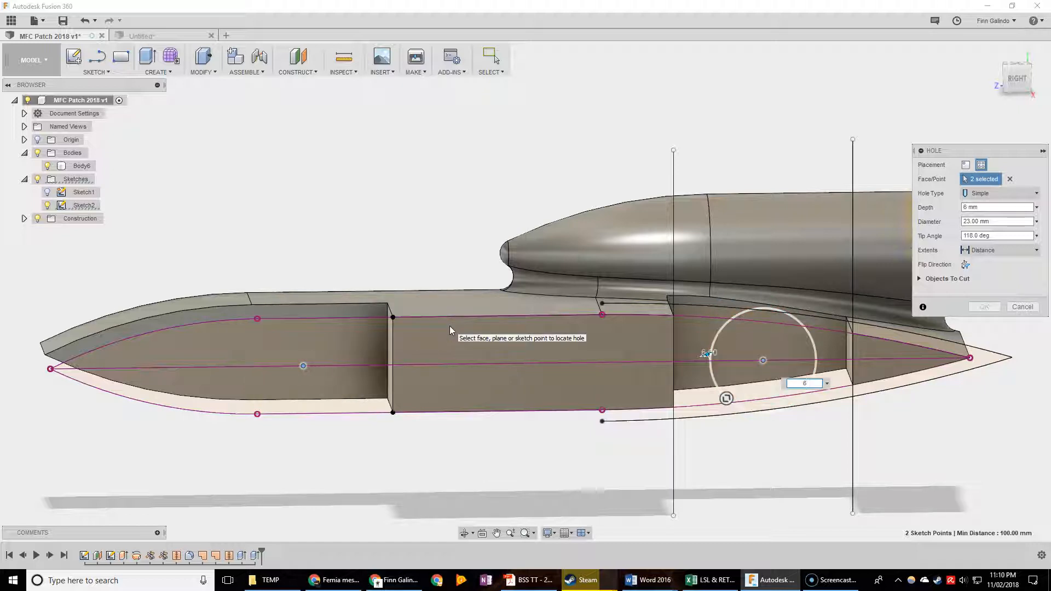
- Set the two holes' extents to All and their diameter to 6 mm, and create them
click(1001, 220)
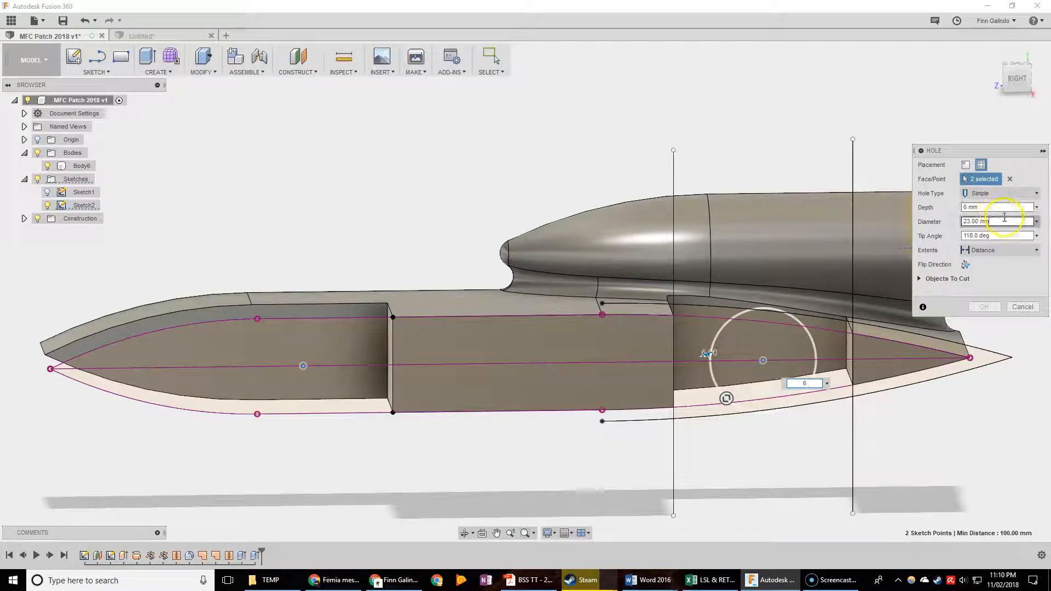
drag(995, 207, 961, 209)
click(1001, 251)
click(982, 290)
click(993, 224)
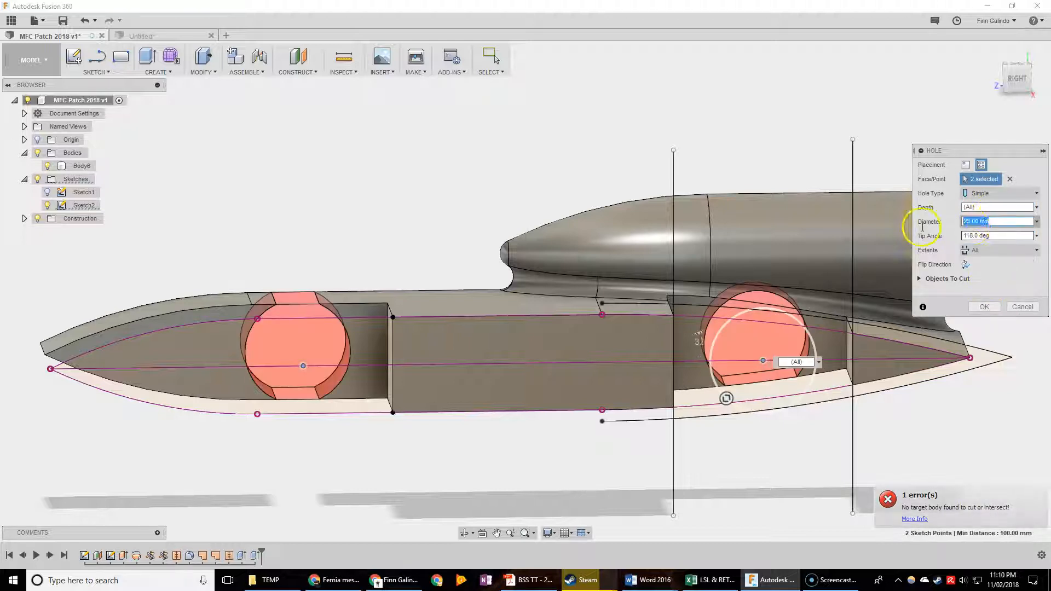
text(6)
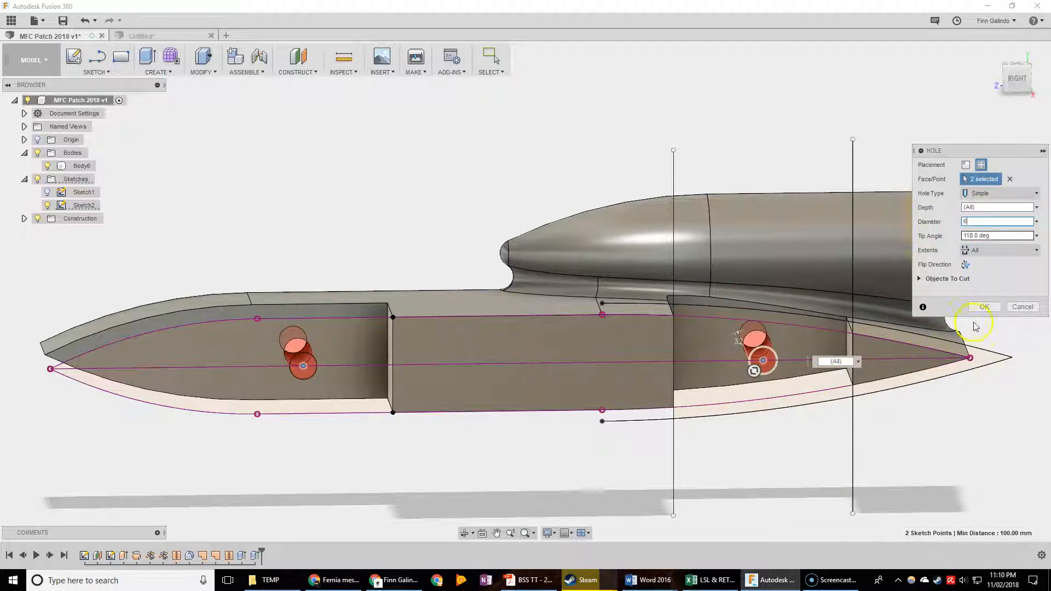
click(984, 307)
- Create a simple hole centred on the upper cylinder's rear face, 55 mm deep, 19 mm in diameter, with a 180 degree tip angle
shift+middle_drag(380, 230, 605, 230)
click(157, 72)
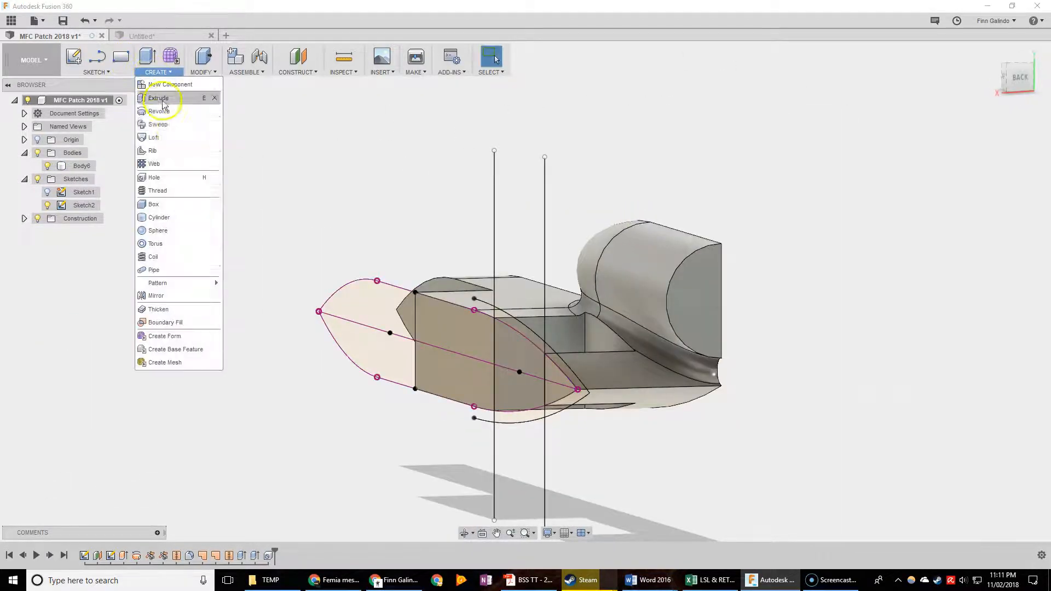
click(156, 177)
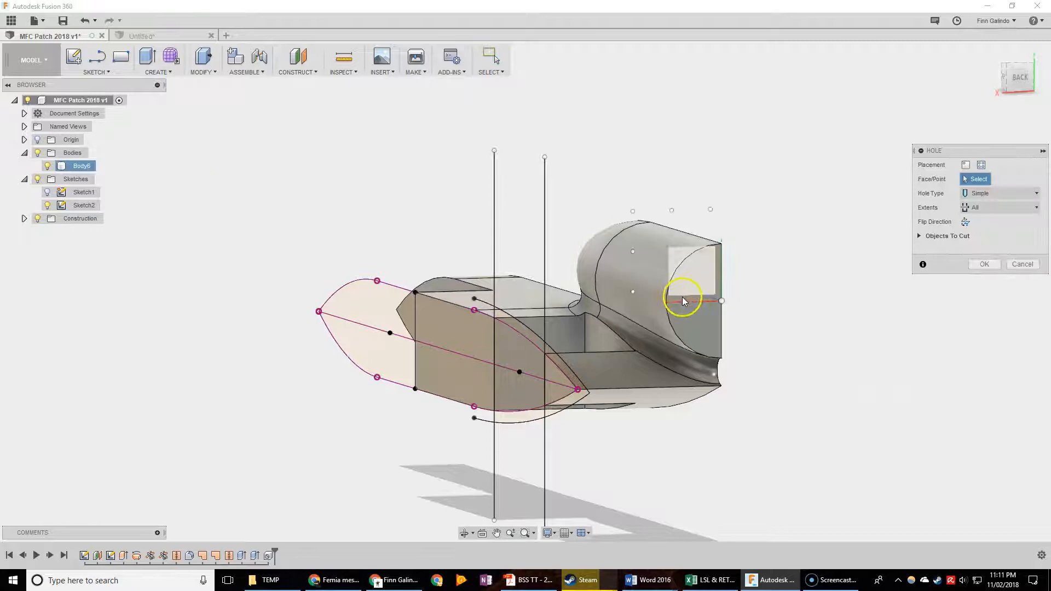
click(719, 301)
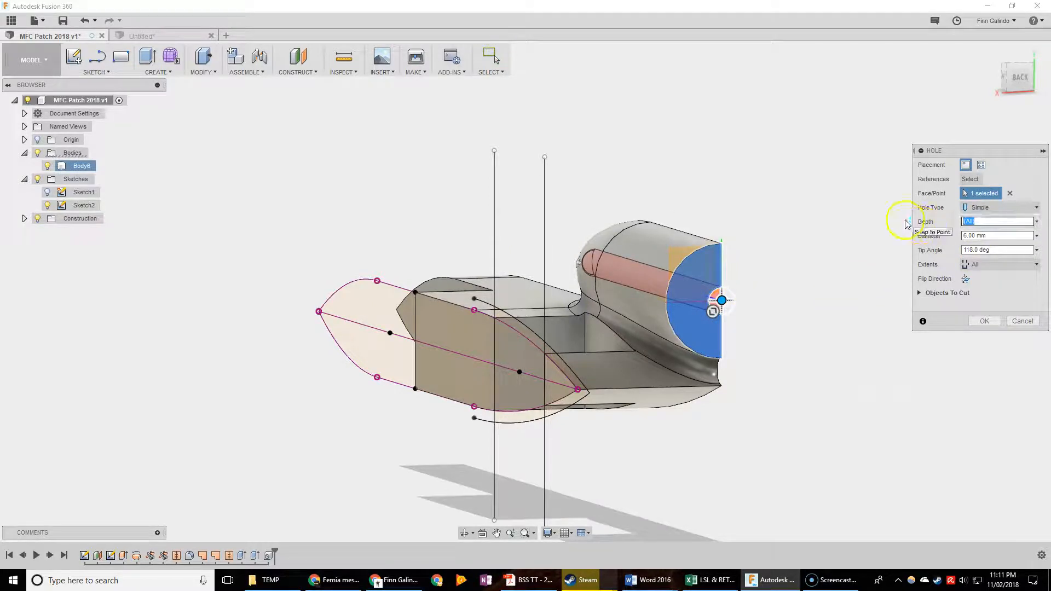
key(Tab)
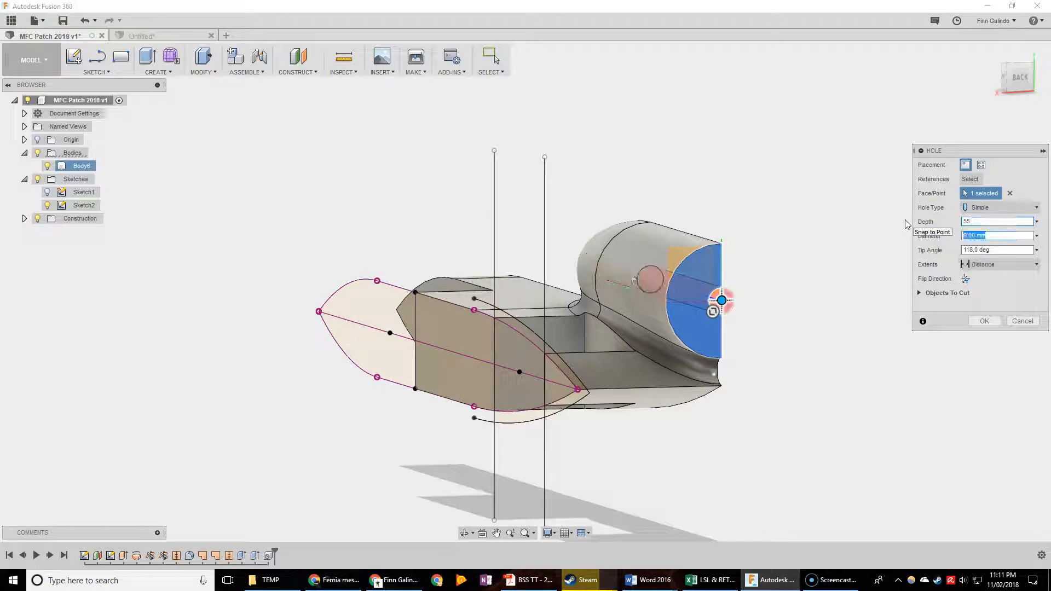
key(Tab)
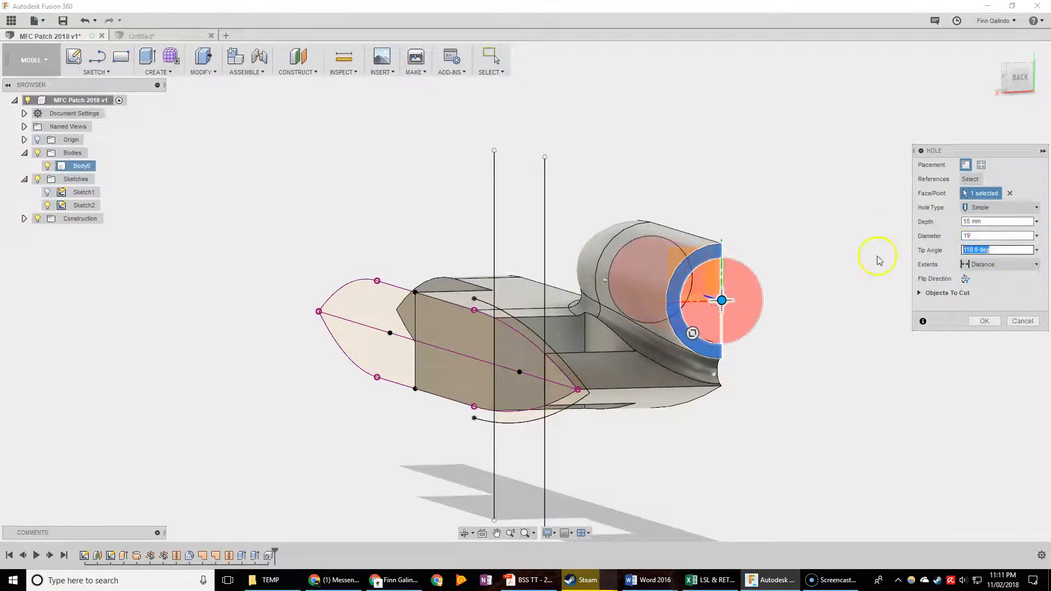
text(180)
key(Return)
shift+middle_drag(878, 260, 265, 344)
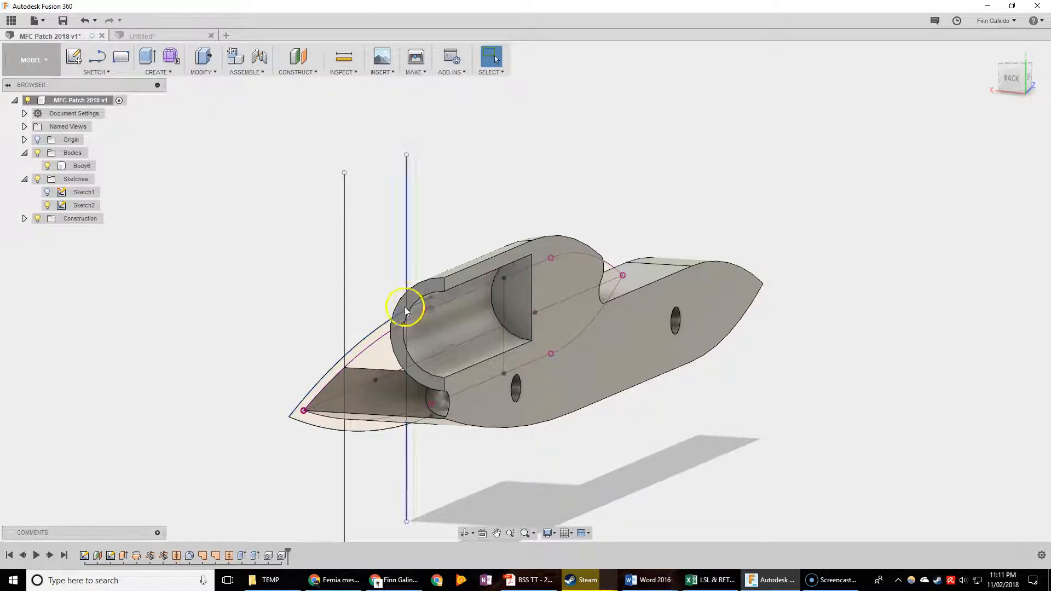
- Hide Sketch2 so that only the solid body is displayed
shift+middle_drag(400, 308, 455, 302)
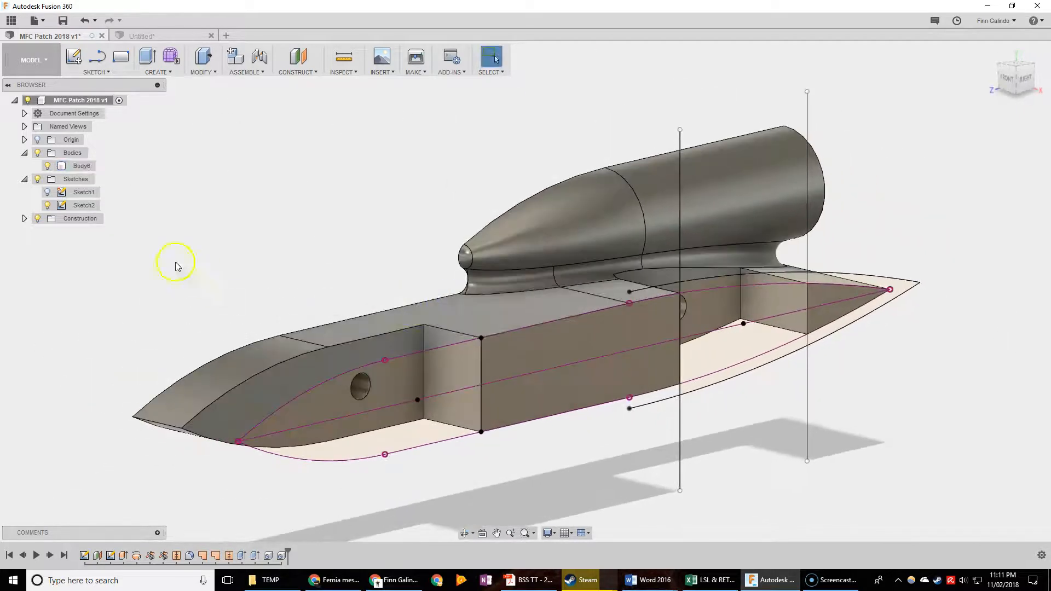
click(47, 194)
click(48, 193)
click(48, 206)
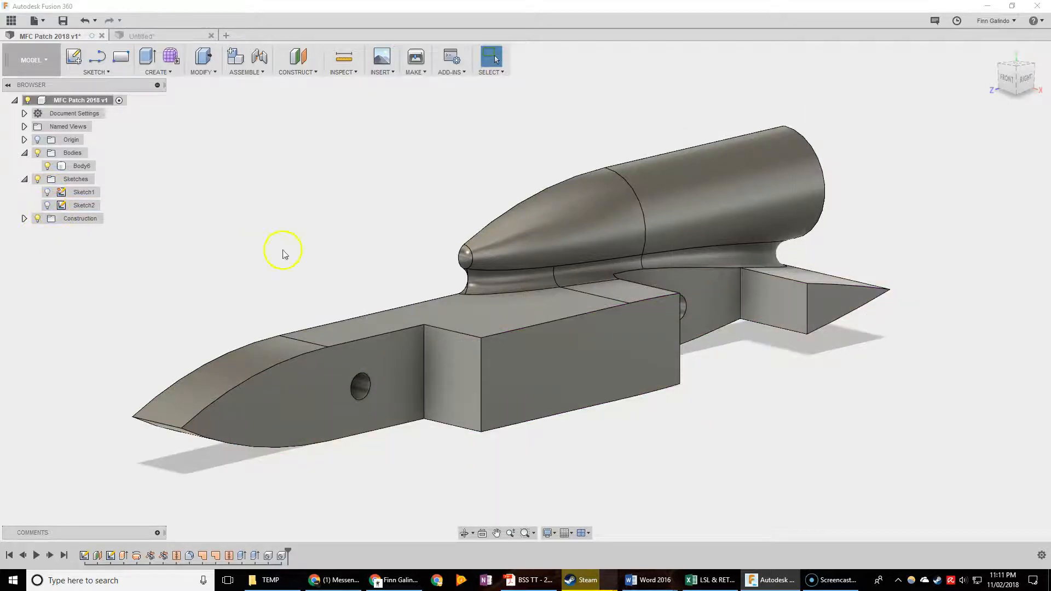
shift+middle_drag(851, 366, 873, 359)
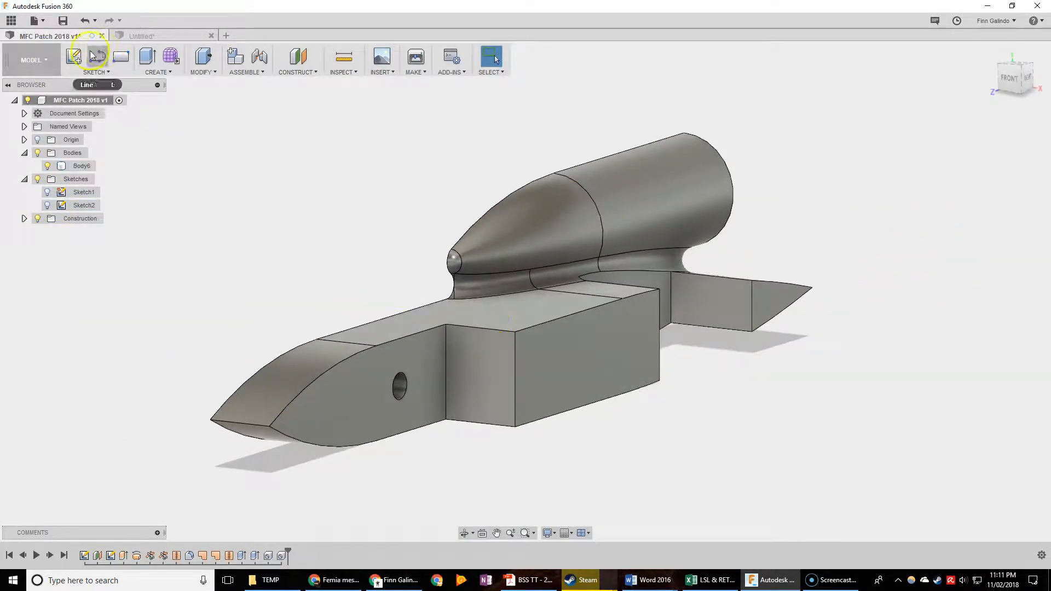
click(33, 61)
click(25, 138)
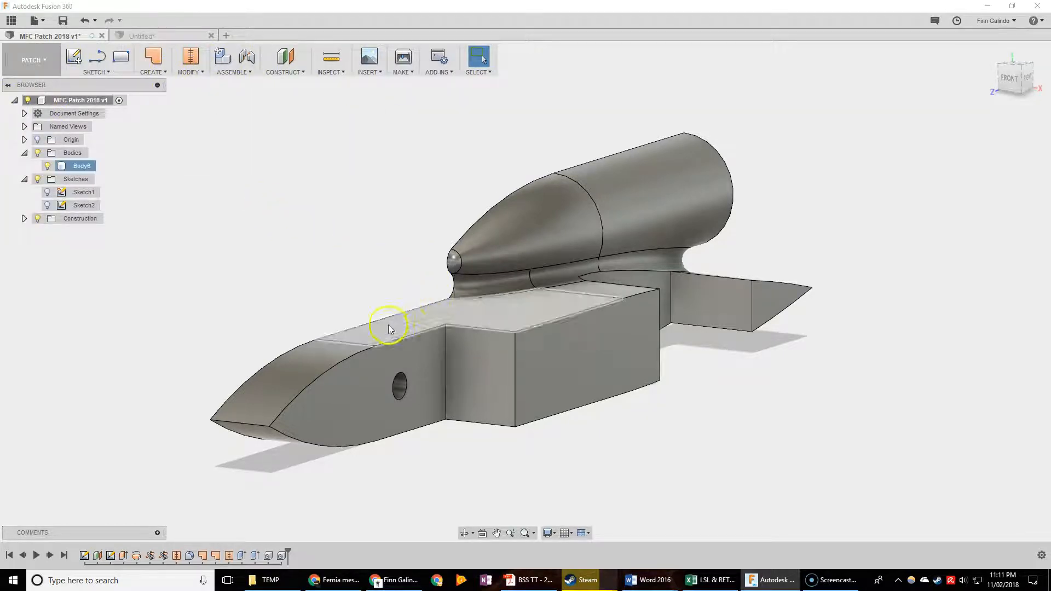
click(32, 60)
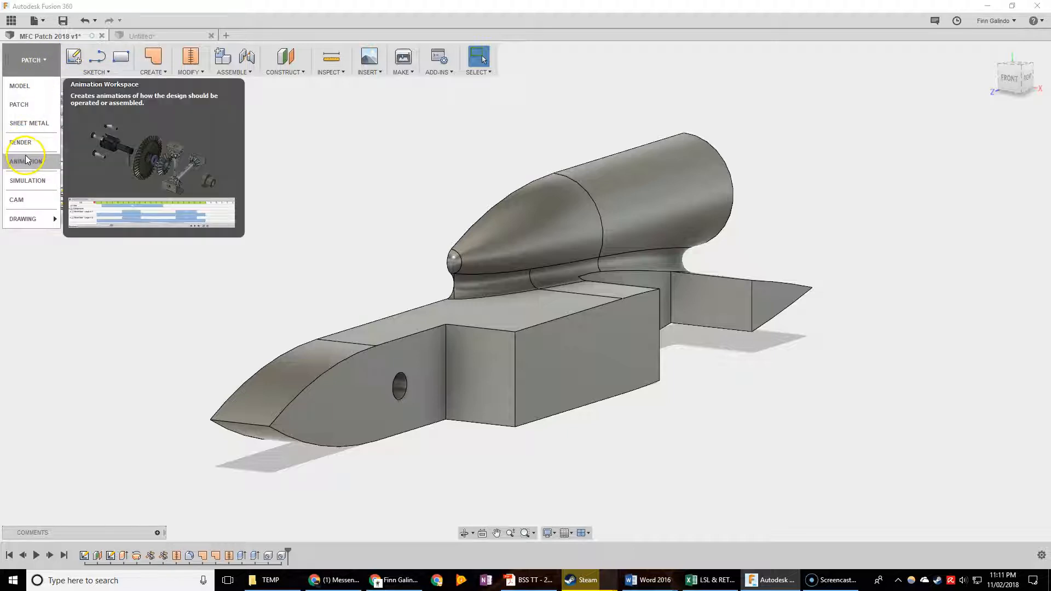
click(28, 109)
click(33, 60)
click(25, 91)
- Create a form and place a T-spline box base of about 26 by 6 mm on the hull's recessed front side face
click(171, 58)
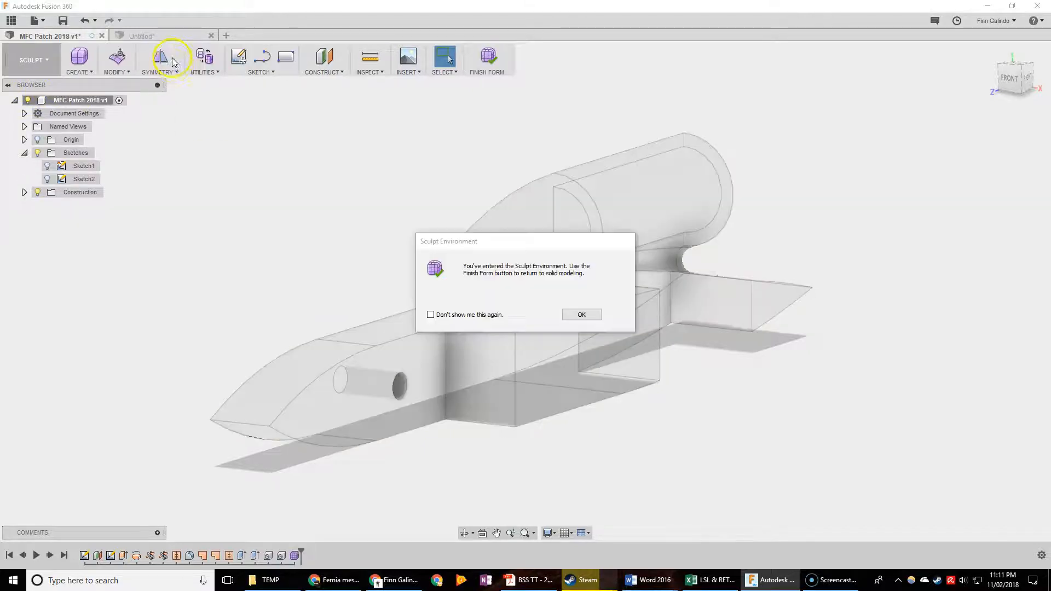
click(581, 315)
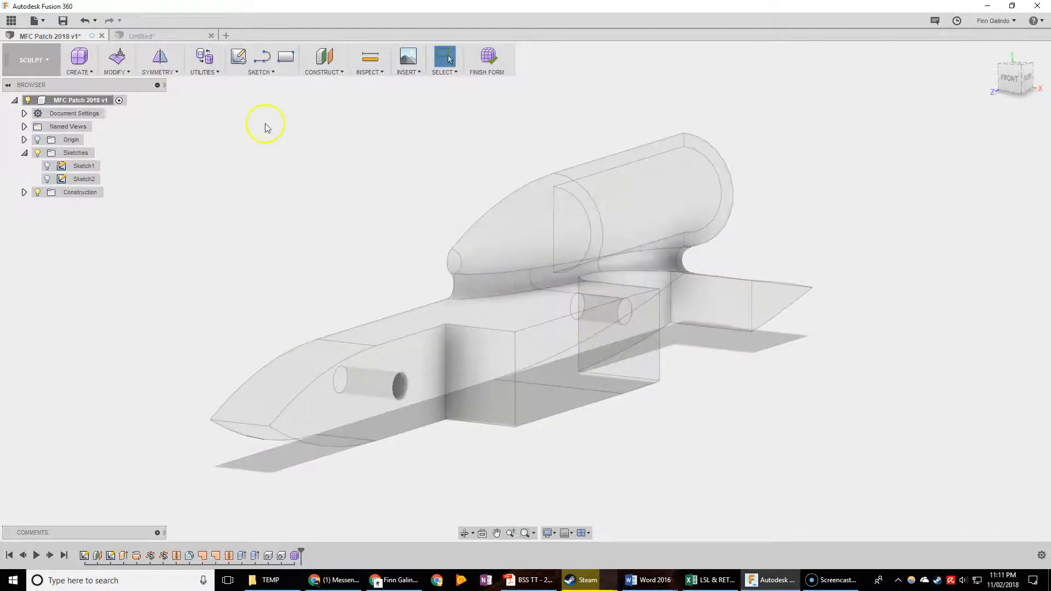
click(87, 71)
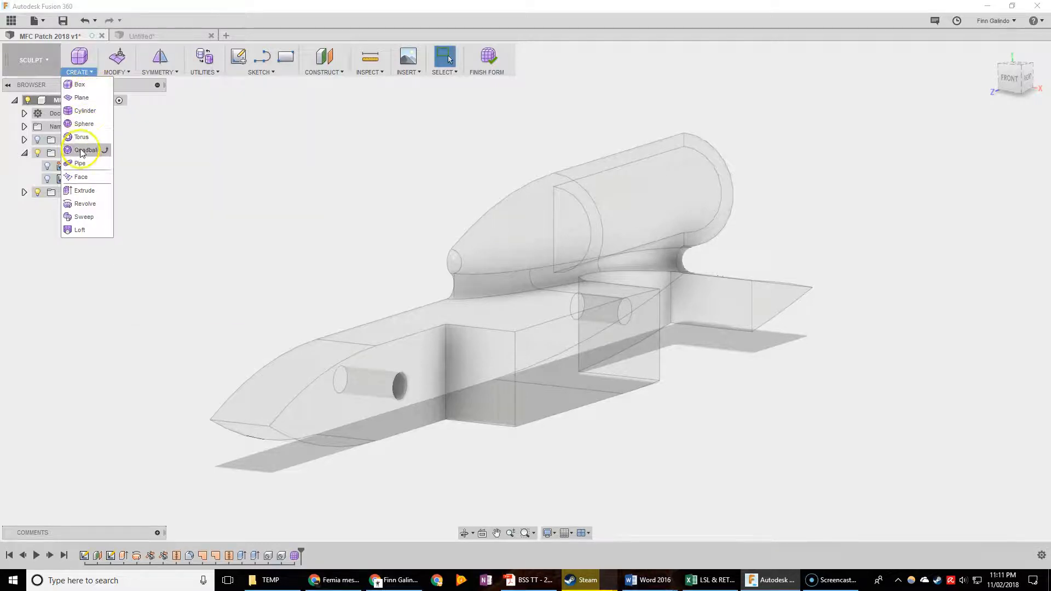
click(86, 86)
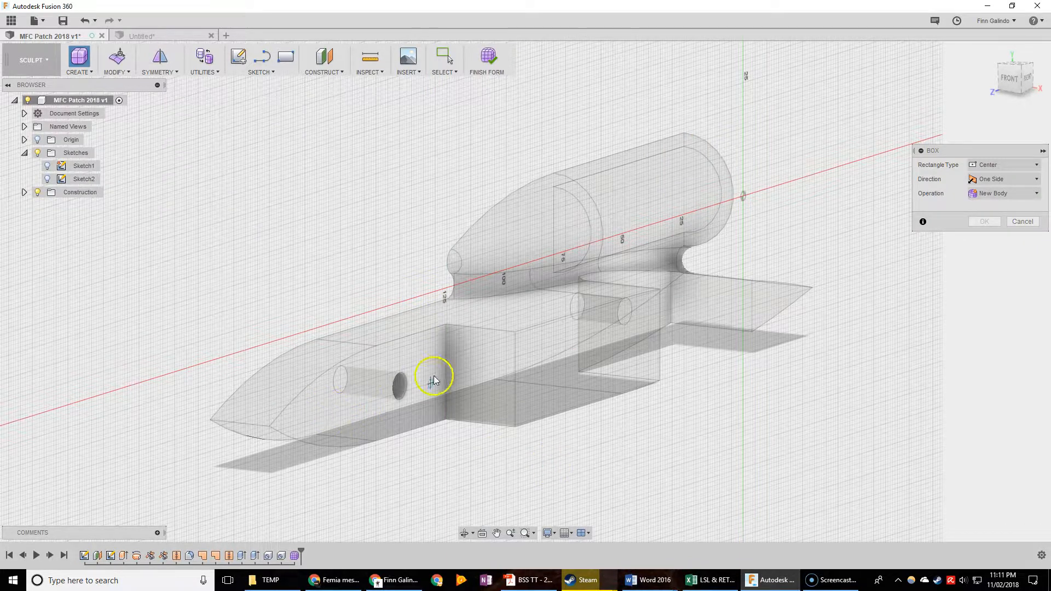
shift+middle_drag(434, 381, 374, 372)
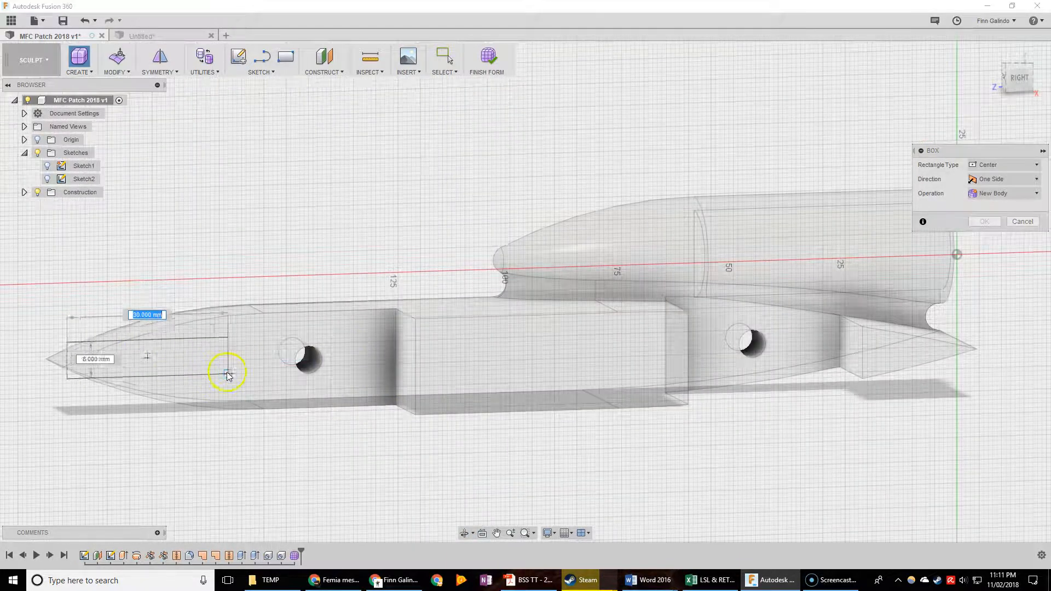
click(207, 372)
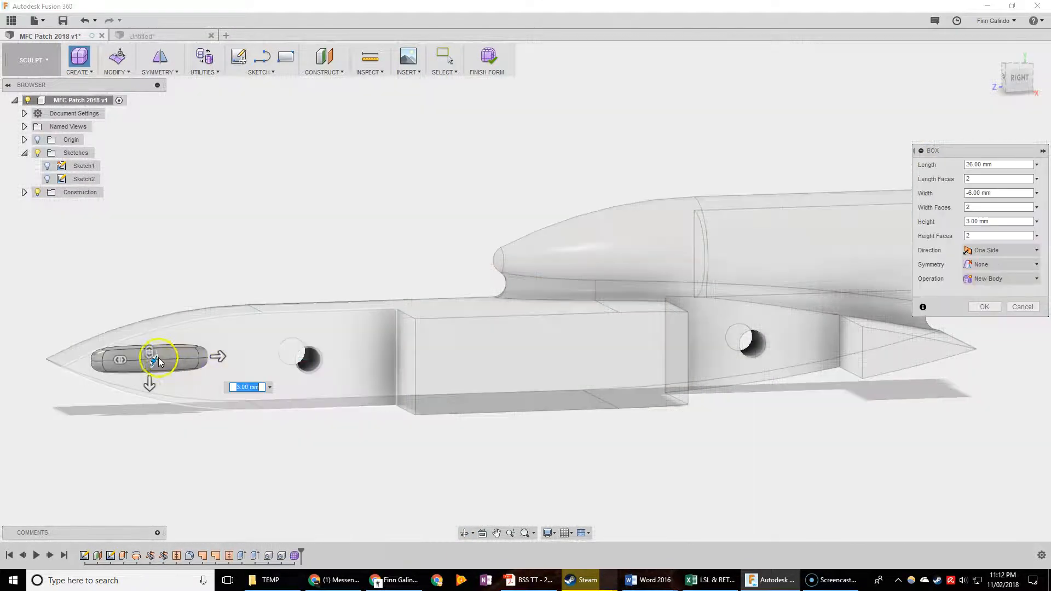
- Extend the box outward to an 18 mm height with 6 height faces, finish it and start Edit Form
shift+middle_drag(141, 338, 246, 424)
drag(230, 400, 275, 415)
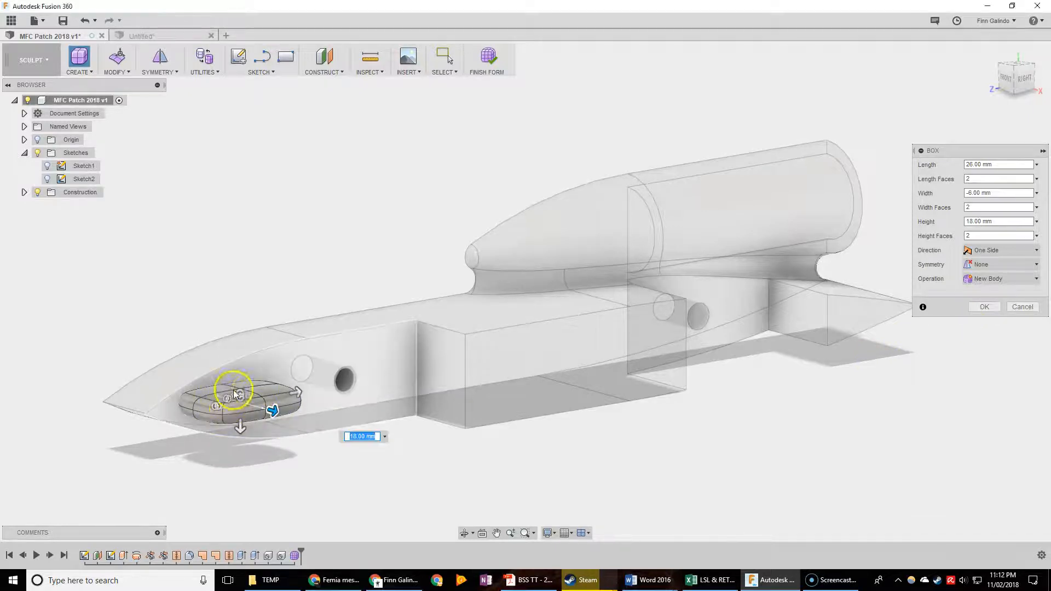
shift+middle_drag(234, 394, 415, 469)
middle_drag(498, 462, 531, 401)
mouse_move(503, 422)
mouse_down()
mouse_move(487, 421)
mouse_move(519, 425)
mouse_move(508, 424)
mouse_up()
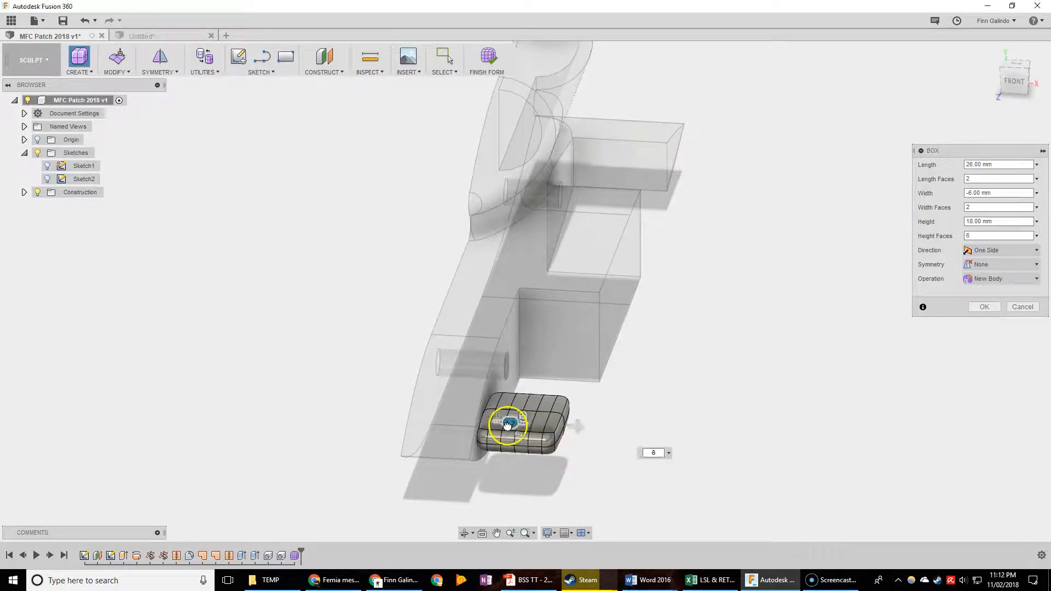
click(984, 307)
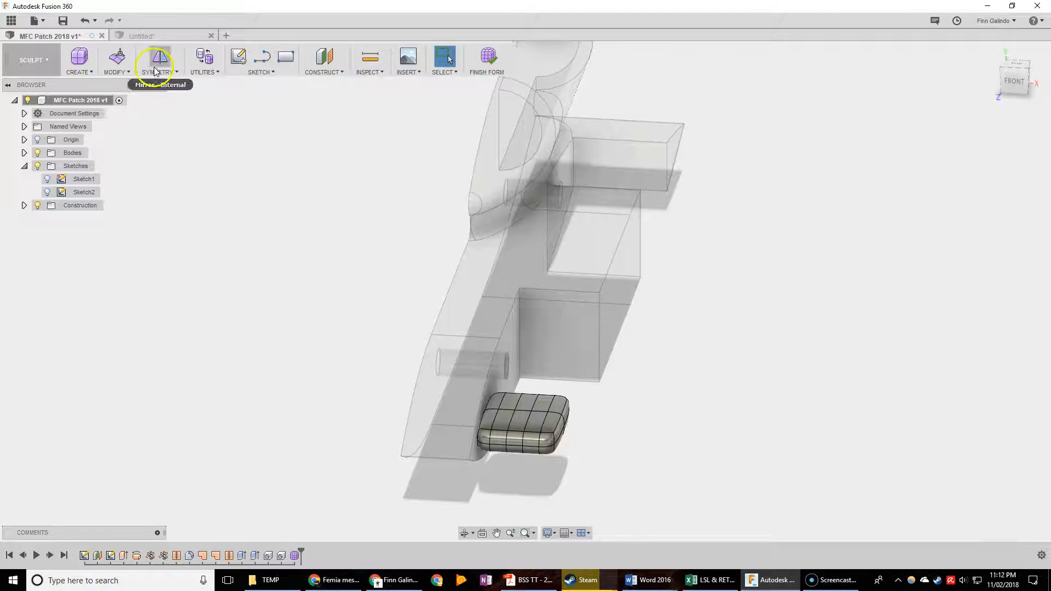
click(118, 59)
drag(382, 342, 518, 478)
shift+middle_drag(622, 446, 638, 443)
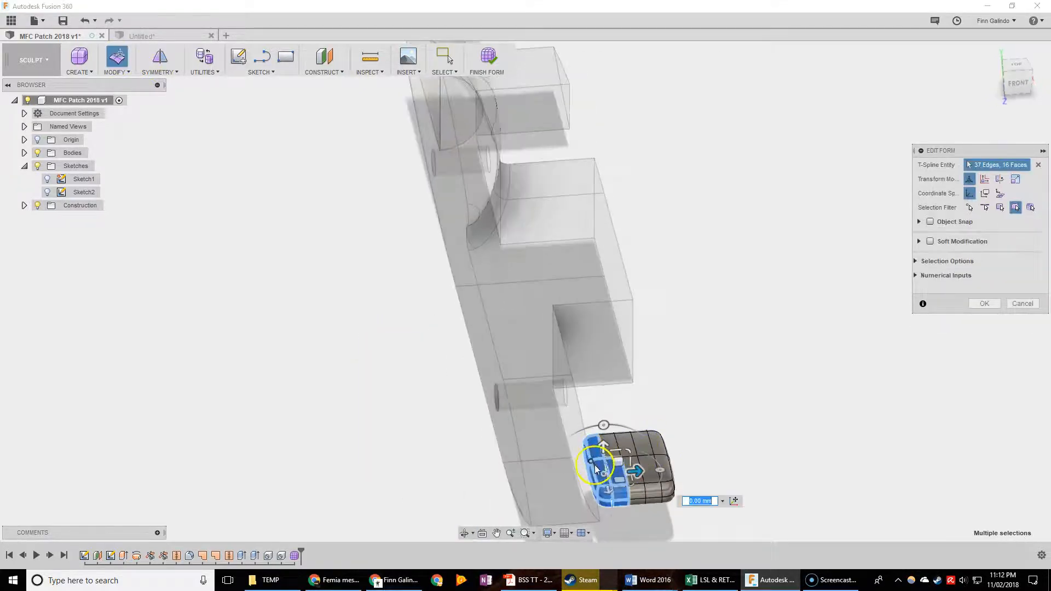
shift+middle_drag(697, 401, 389, 457)
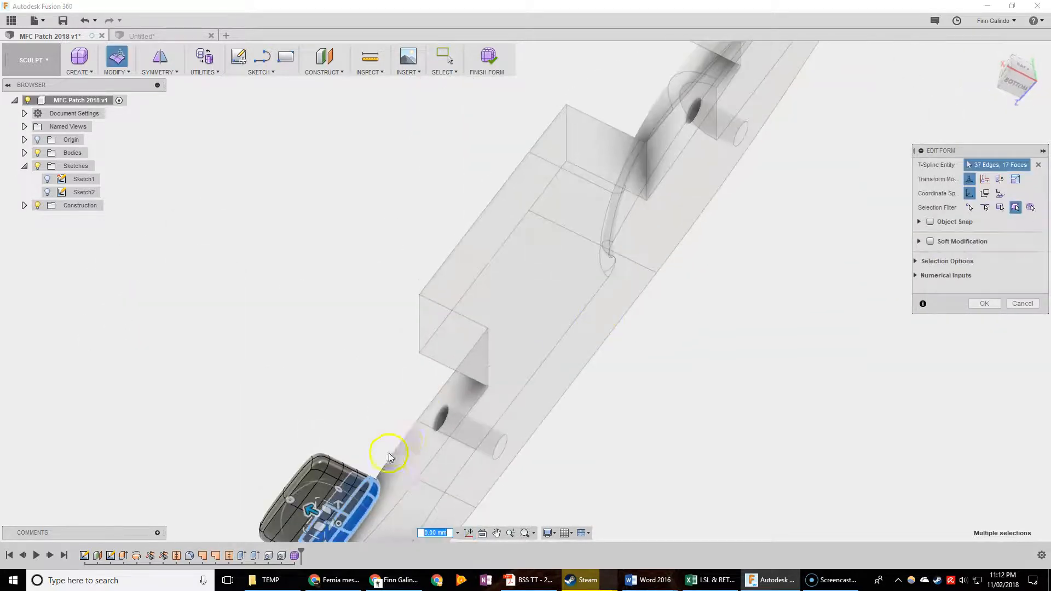
click(359, 495)
click(353, 392)
- Select the half of the box form nearest the hull, with its edges and faces, and move it sideways into the hull
shift+middle_drag(349, 434, 357, 379)
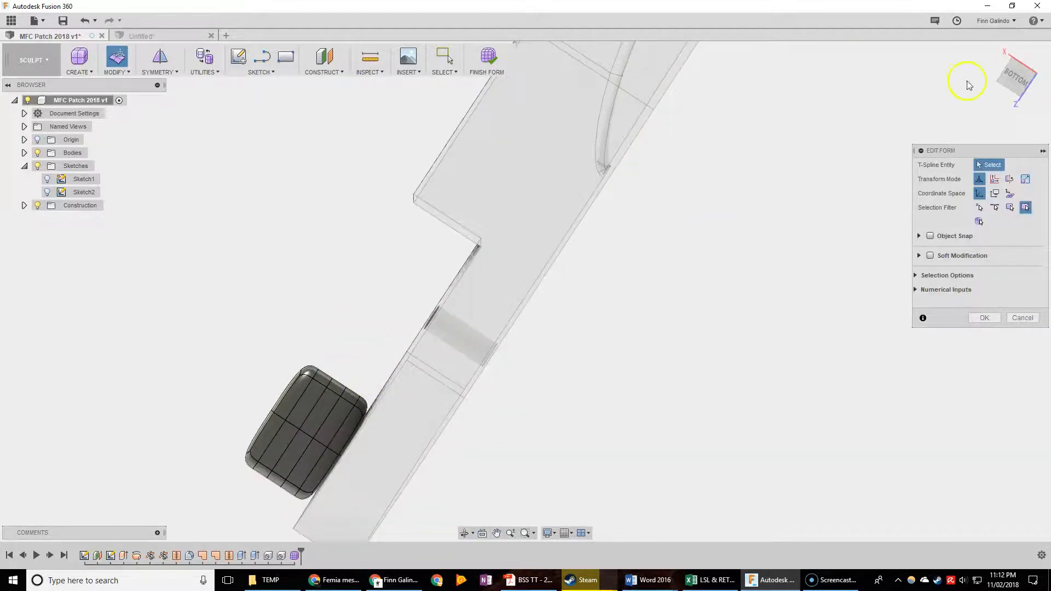
click(1016, 79)
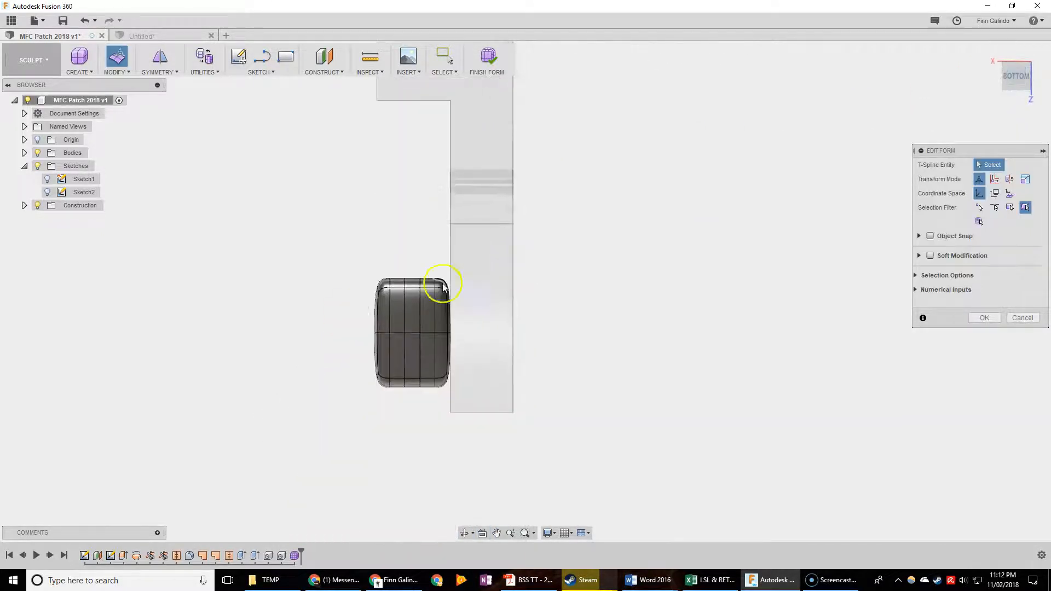
drag(418, 253, 501, 438)
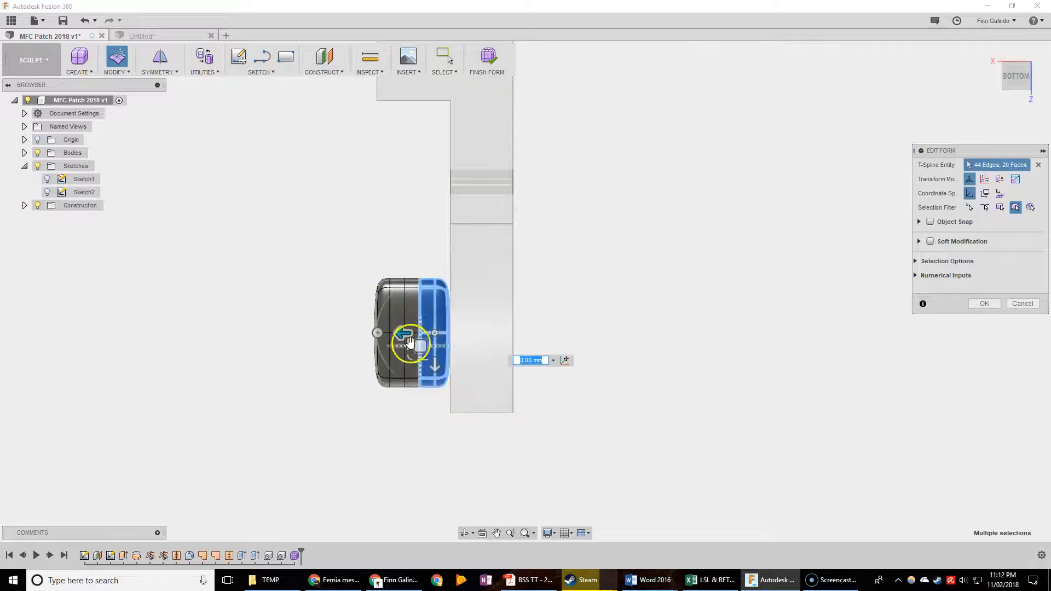
drag(401, 333, 448, 331)
shift+middle_drag(370, 207, 535, 314)
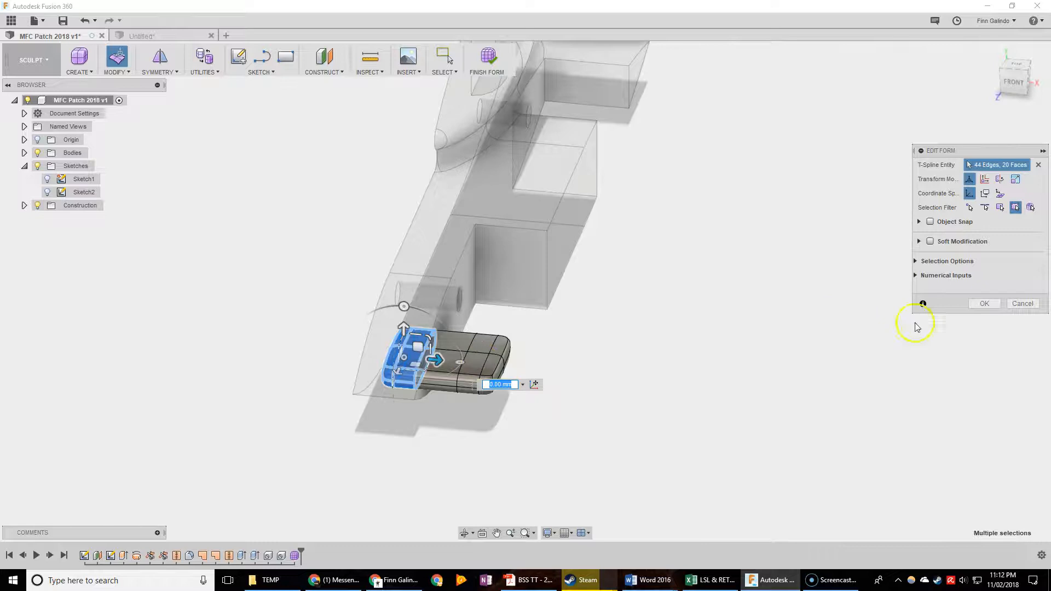
click(527, 358)
mouse_move(516, 392)
shift+middle_down()
mouse_move(519, 364)
mouse_move(528, 401)
shift+middle_up()
scroll(518, 363, up, 3)
middle_drag(305, 464, 485, 259)
click(300, 389)
shift+middle_drag(326, 422, 323, 390)
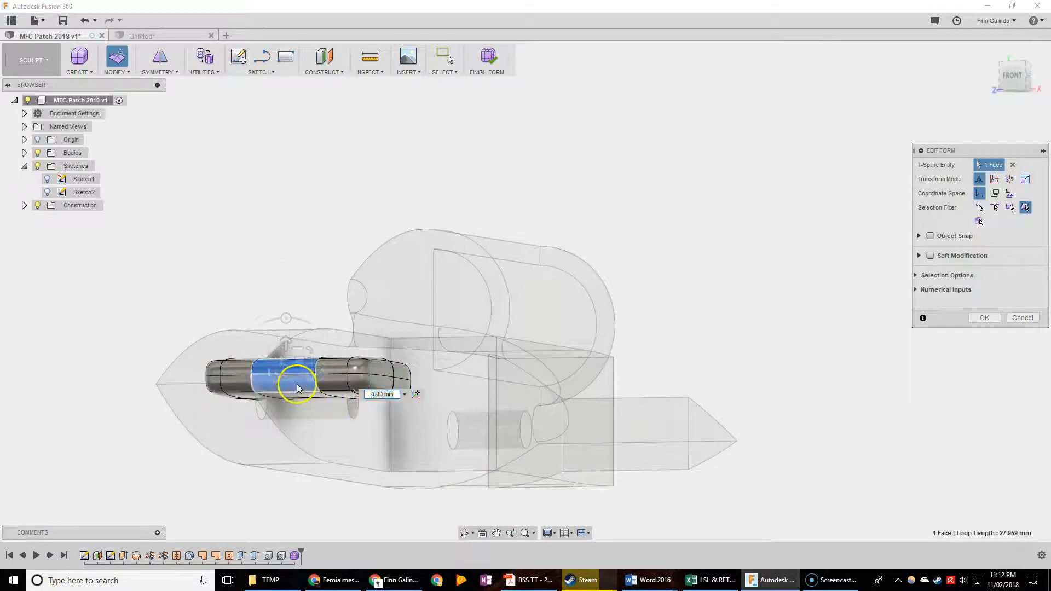
shift+click(297, 389)
click(234, 398)
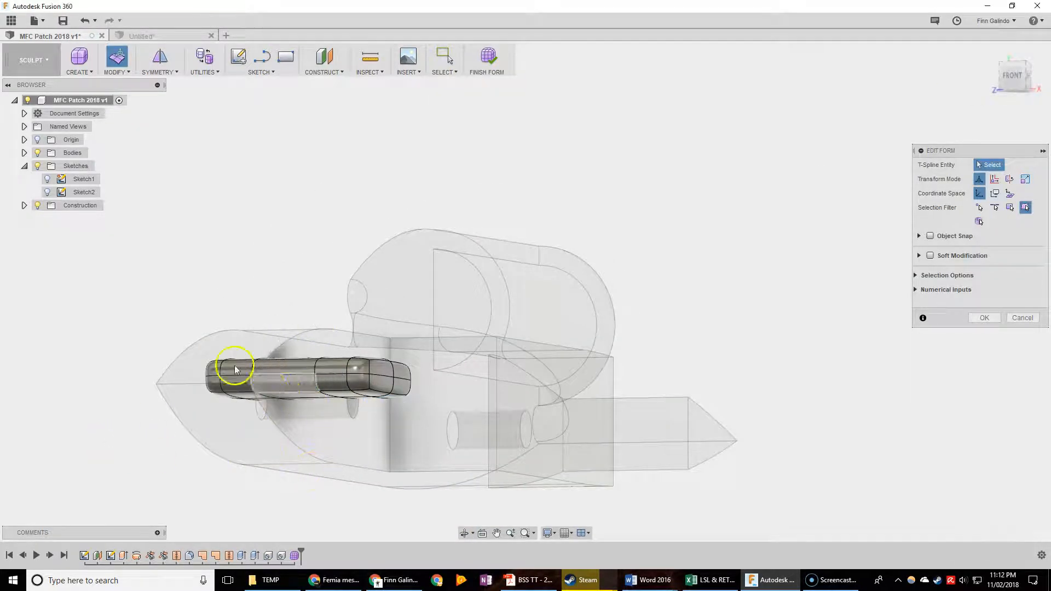
- Apply Mirror - Internal symmetry between the upper and lower middle faces on the form's narrow front side
click(160, 56)
click(293, 368)
click(352, 375)
- In Edit Form, lower the form's upper front middle edge by 1 mm and move the neighbouring vertex down as well
shift+middle_drag(352, 376, 251, 268)
click(117, 57)
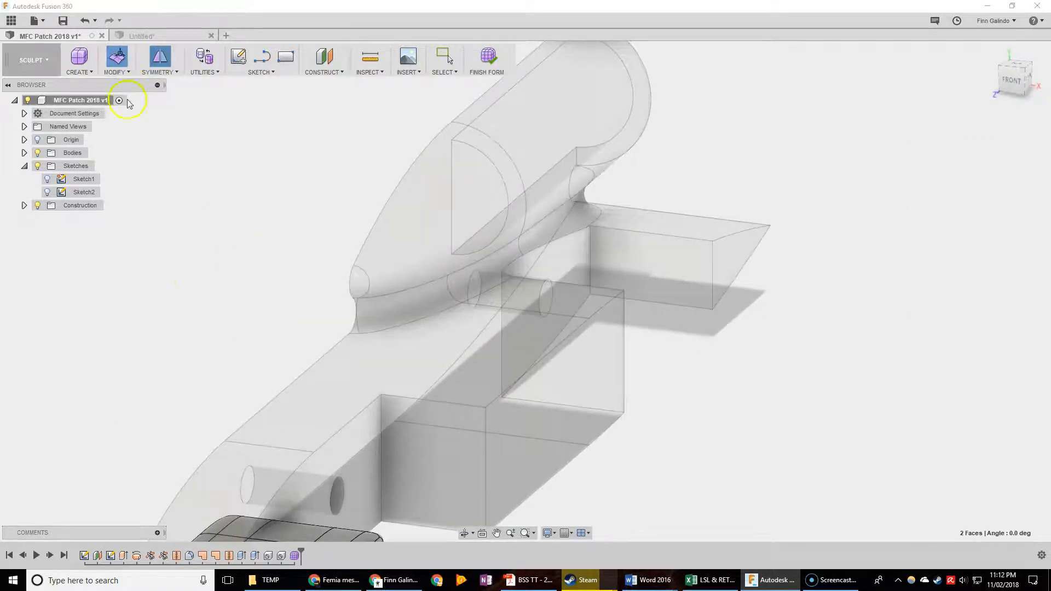
scroll(427, 241, down, 3)
scroll(404, 379, up, 5)
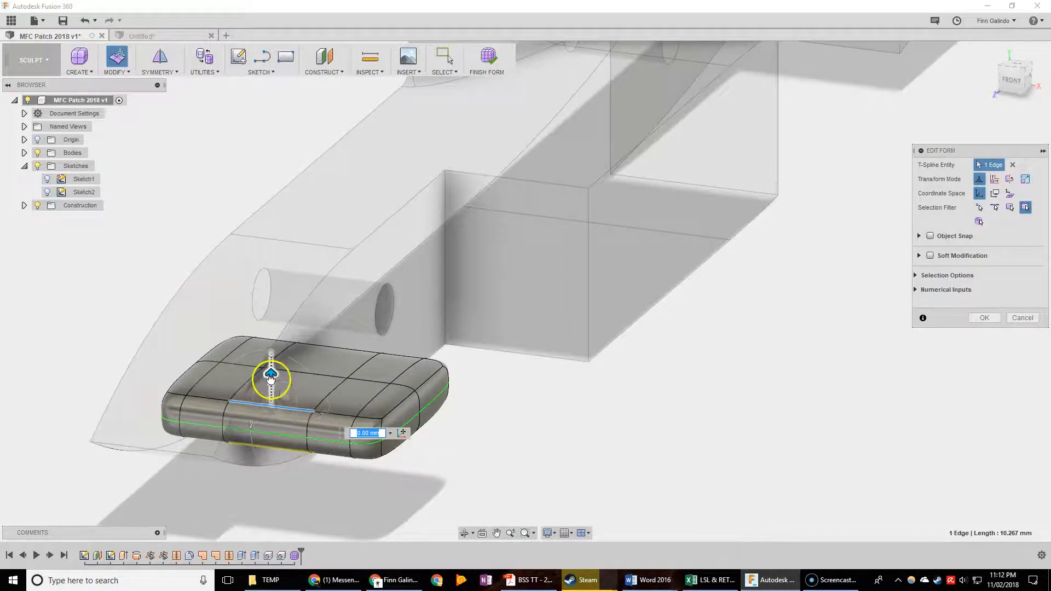
drag(270, 379, 271, 387)
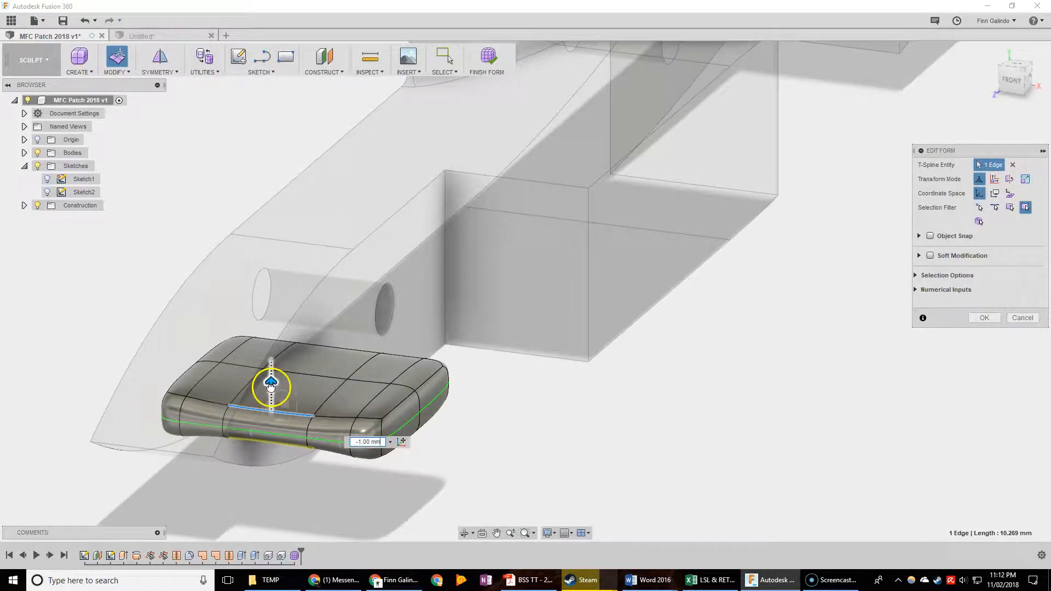
click(356, 420)
drag(356, 387, 356, 400)
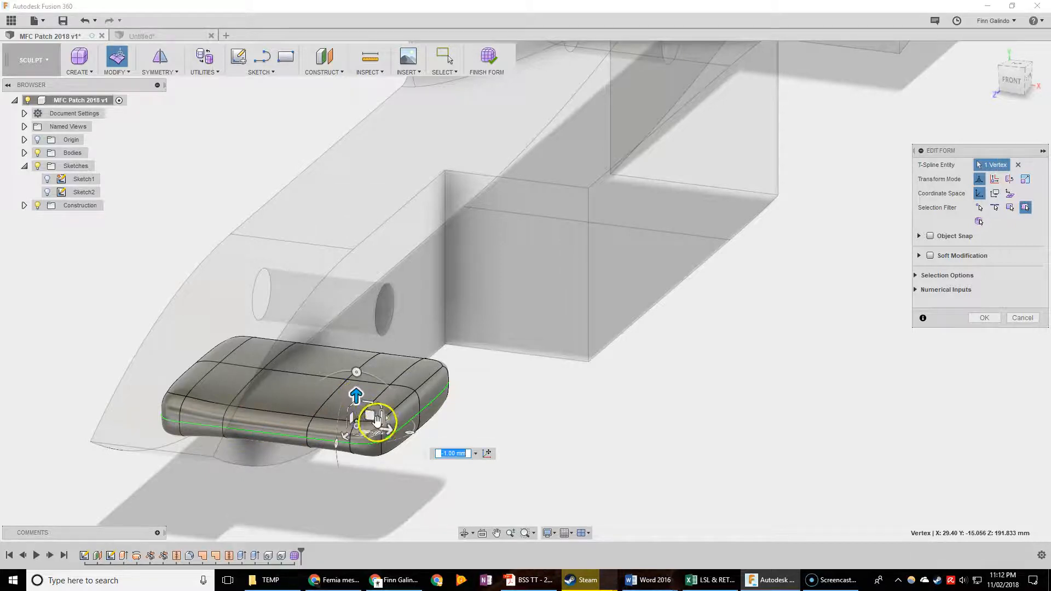
- Move the vertex at the form's front outer corner down to taper that corner
shift+middle_drag(385, 419, 416, 390)
click(316, 407)
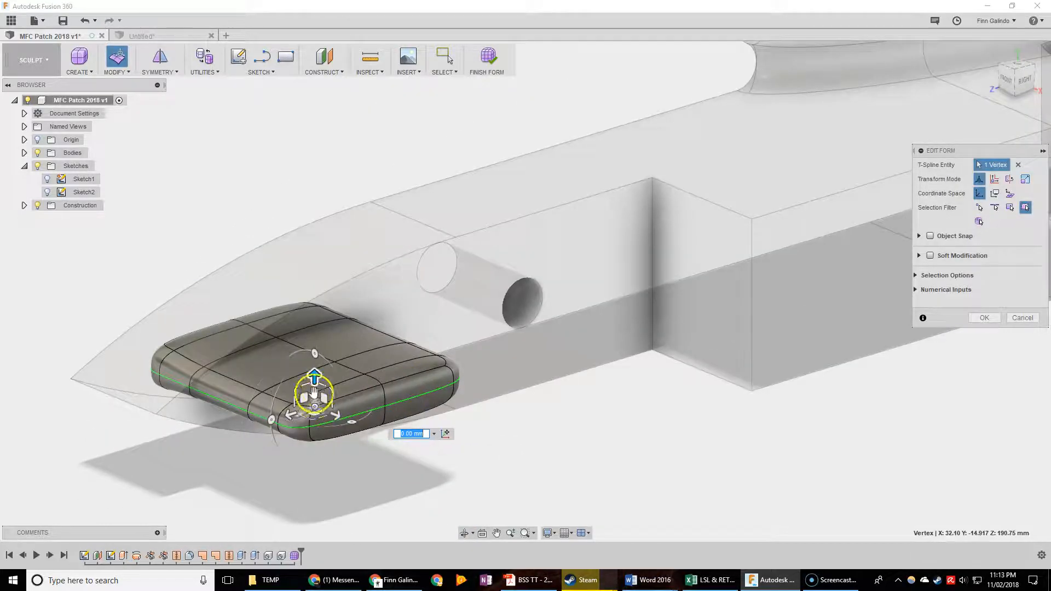
drag(315, 383, 365, 430)
shift+middle_drag(282, 421, 323, 419)
click(340, 395)
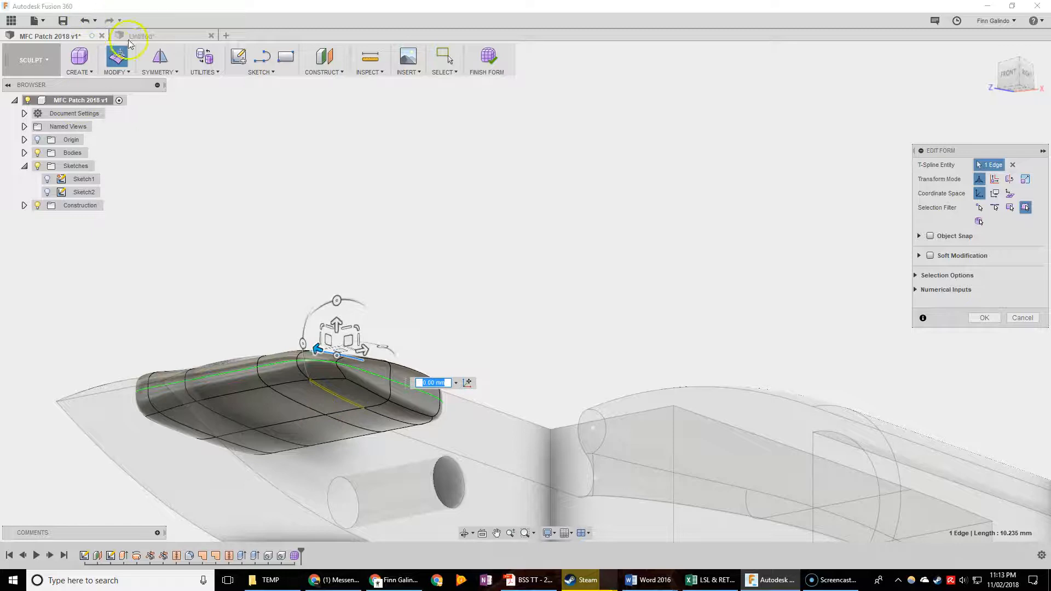
click(161, 56)
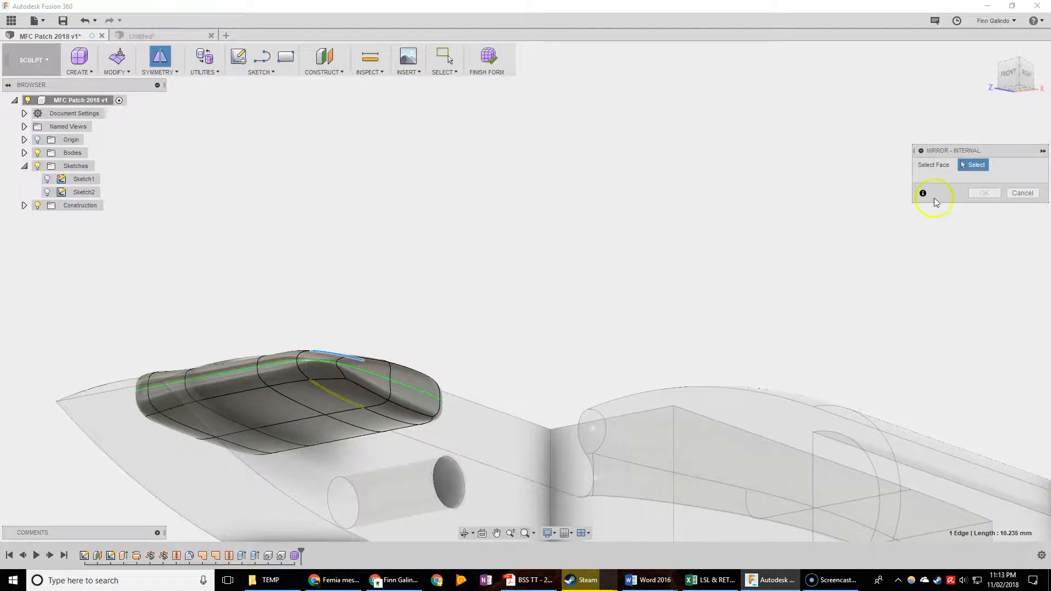
click(211, 395)
click(241, 372)
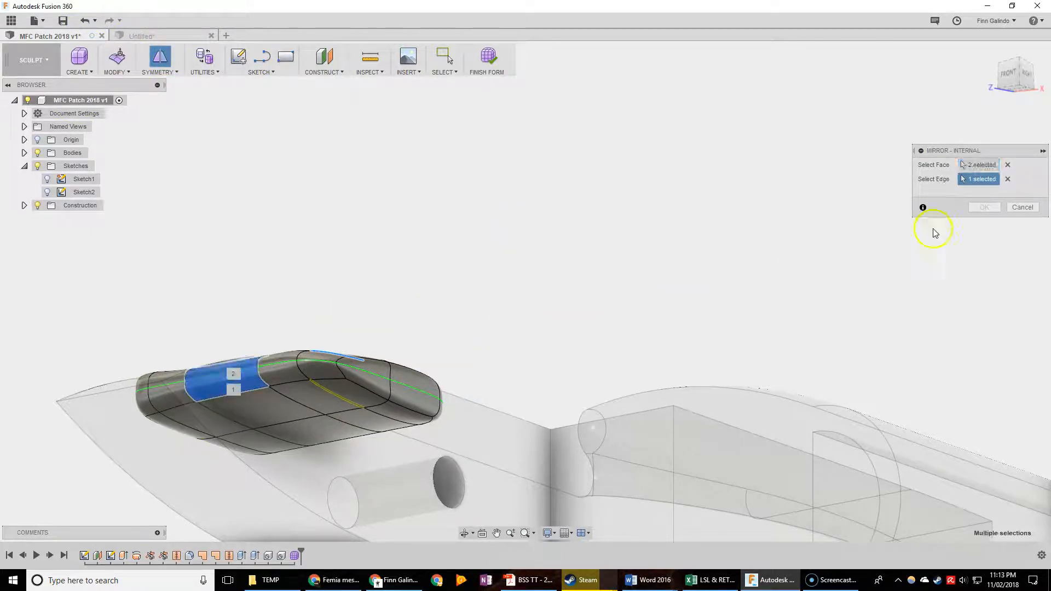
click(1021, 205)
- Clear the symmetry from the T-spline form
shift+middle_drag(360, 287, 274, 367)
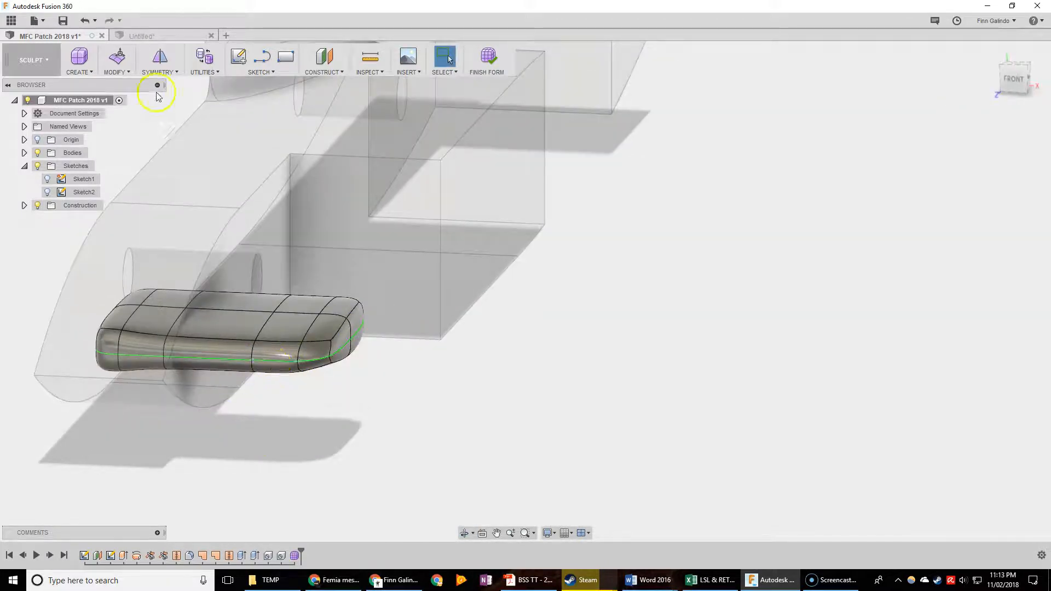
click(160, 66)
click(170, 138)
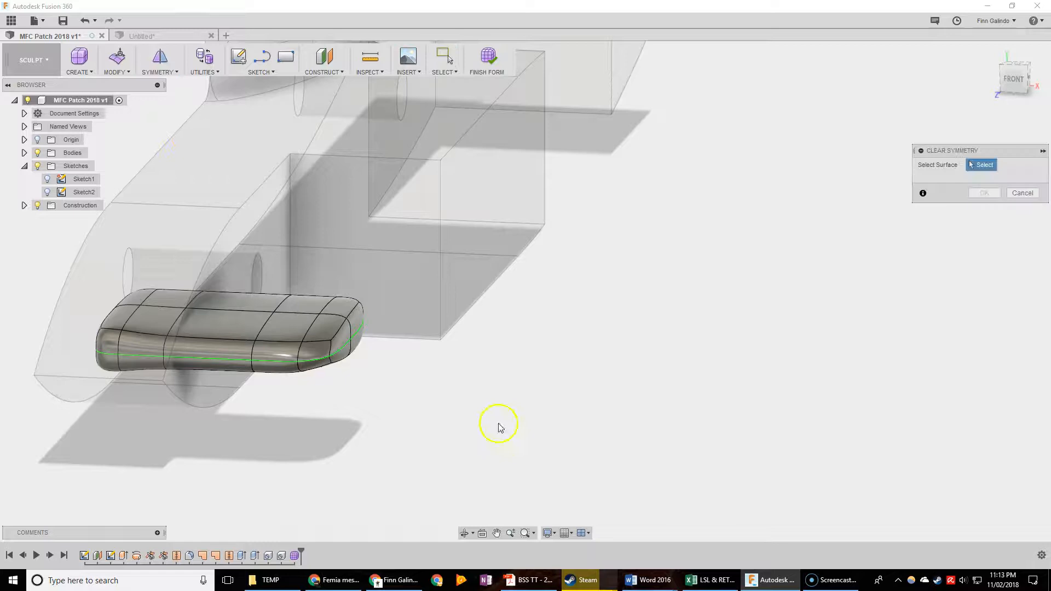
click(279, 362)
click(979, 194)
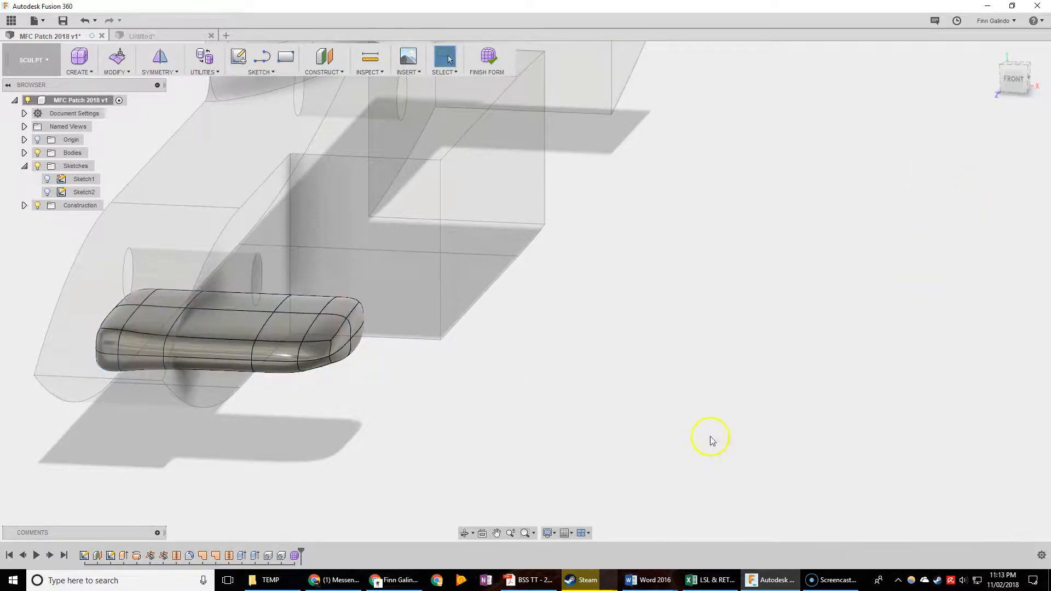
- Edit the form with selection limited to faces, select the 12 faces of its outer end and move them outward
shift+middle_drag(525, 251, 509, 258)
middle_drag(241, 153, 521, 109)
click(117, 56)
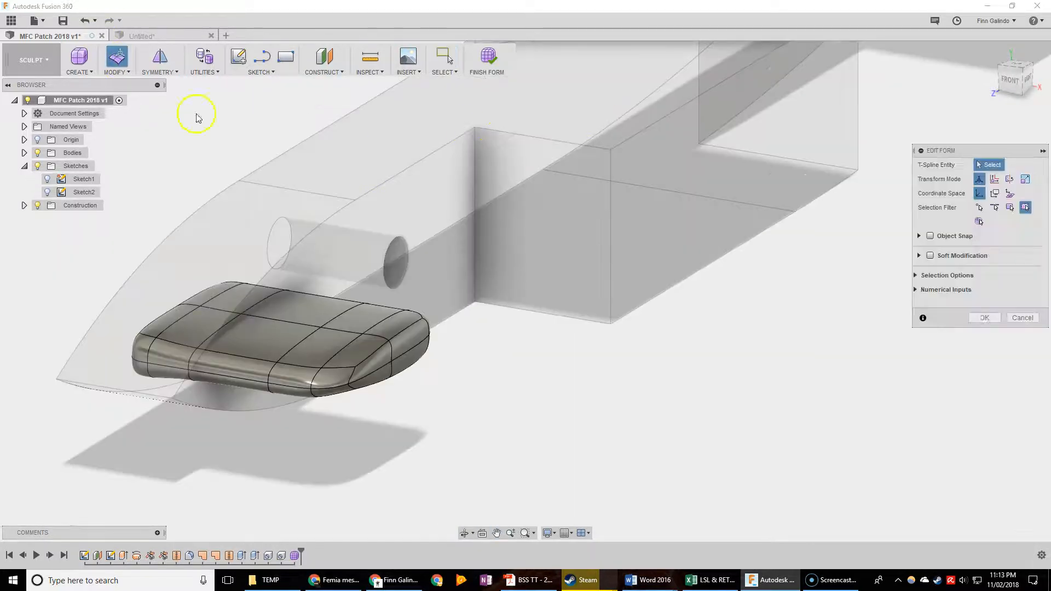
shift+middle_drag(465, 402, 492, 406)
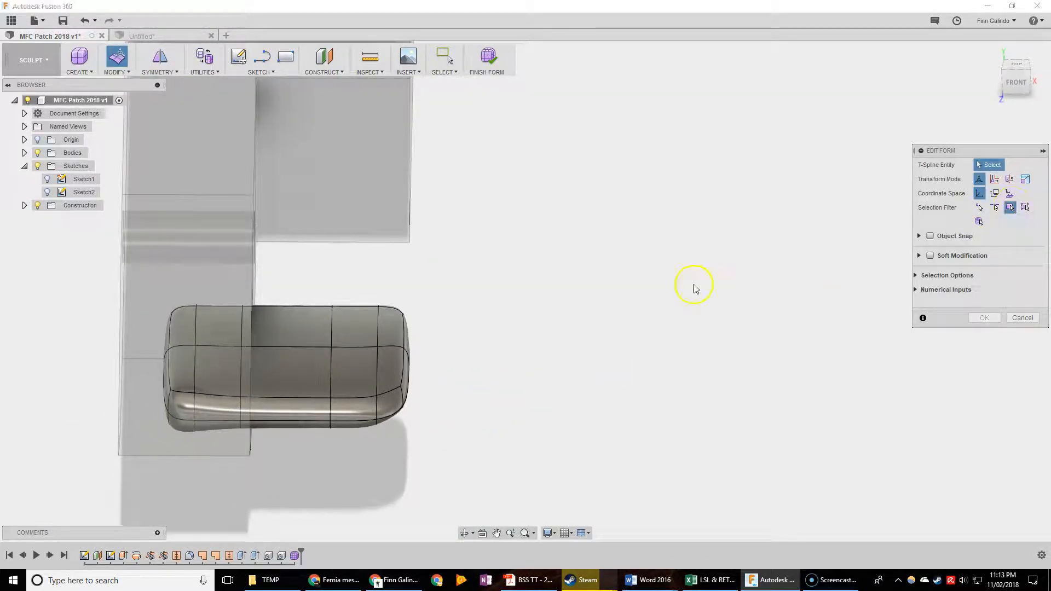
double_click(383, 334)
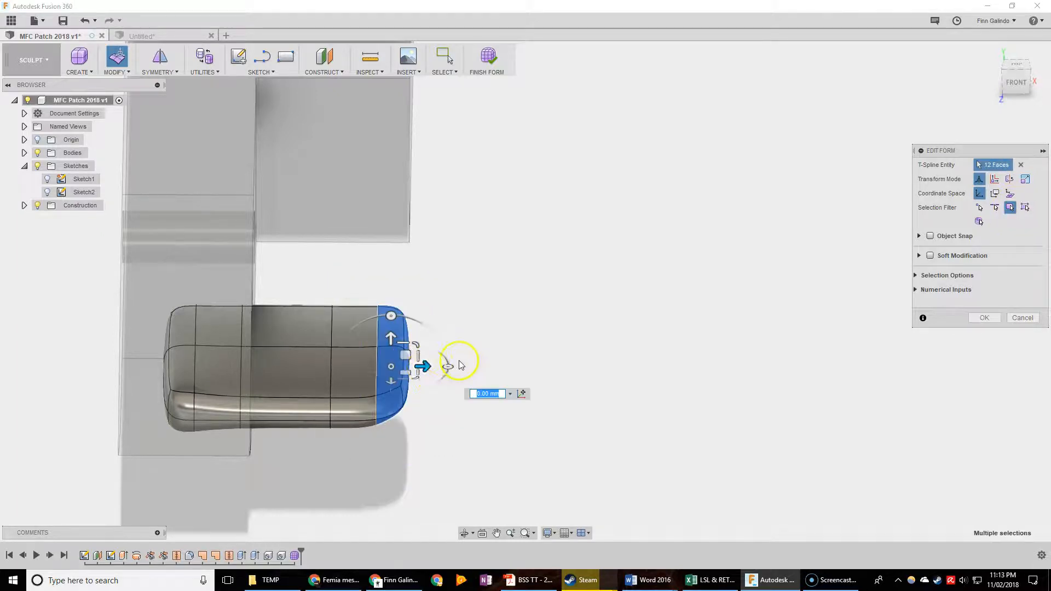
shift+middle_drag(509, 305, 412, 331)
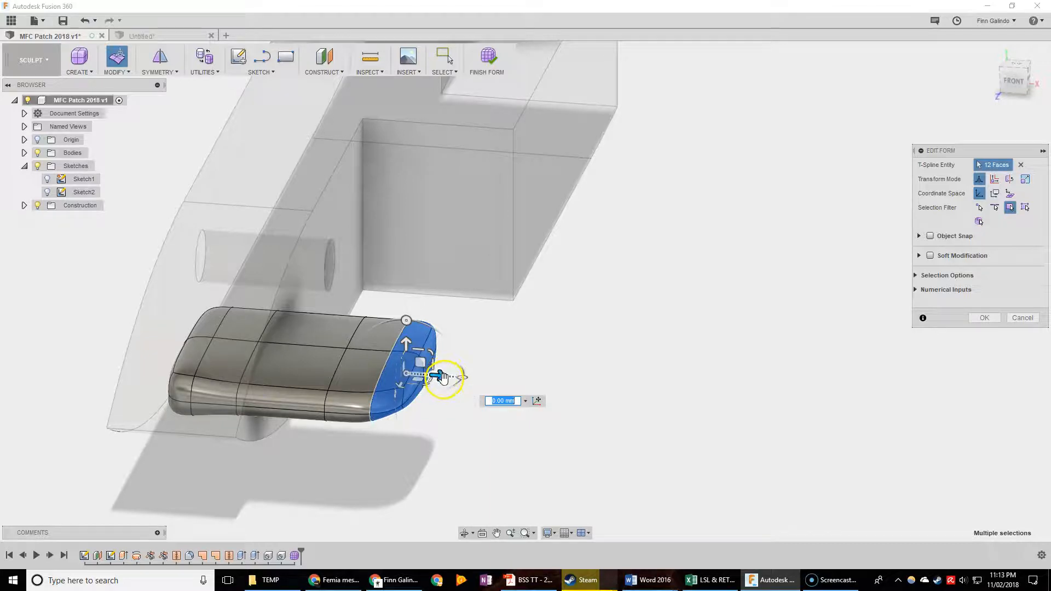
click(425, 423)
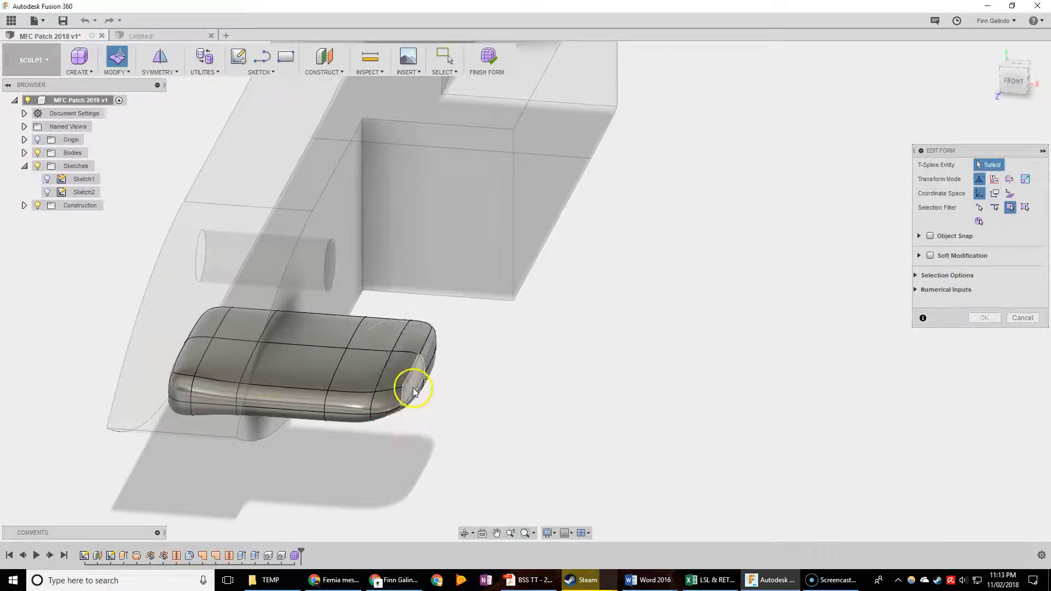
double_click(404, 421)
shift+middle_drag(462, 413, 542, 370)
click(540, 368)
drag(399, 284, 474, 473)
drag(370, 273, 557, 323)
drag(438, 367, 478, 357)
- Rotate the outer end faces about 35.8 degrees and raise them so the form's tip curls upward
drag(429, 318, 421, 320)
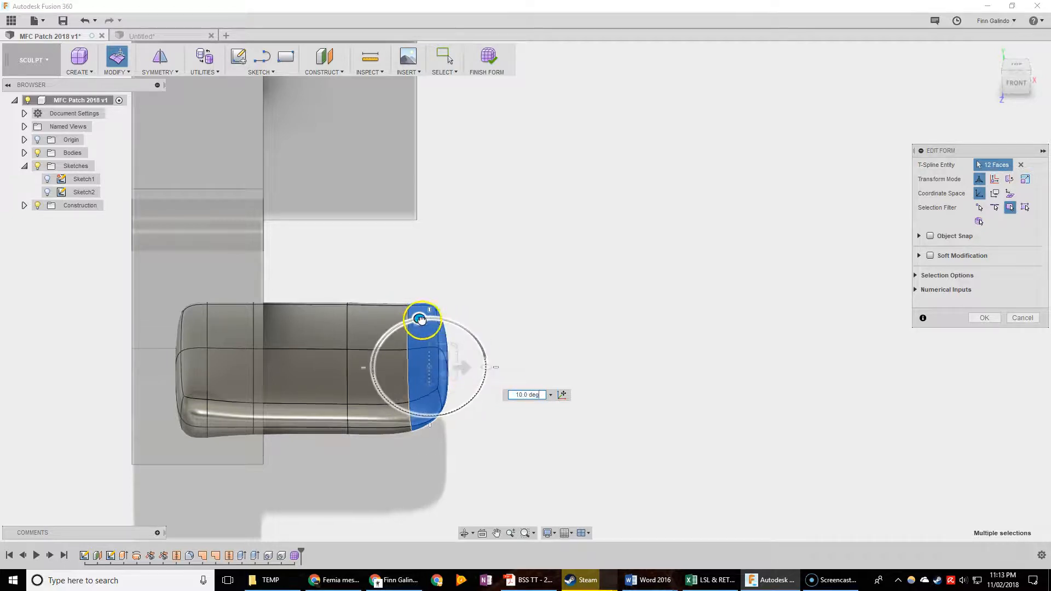
mouse_move(486, 407)
shift+middle_down()
mouse_move(455, 409)
mouse_move(471, 406)
shift+middle_up()
drag(424, 317, 397, 324)
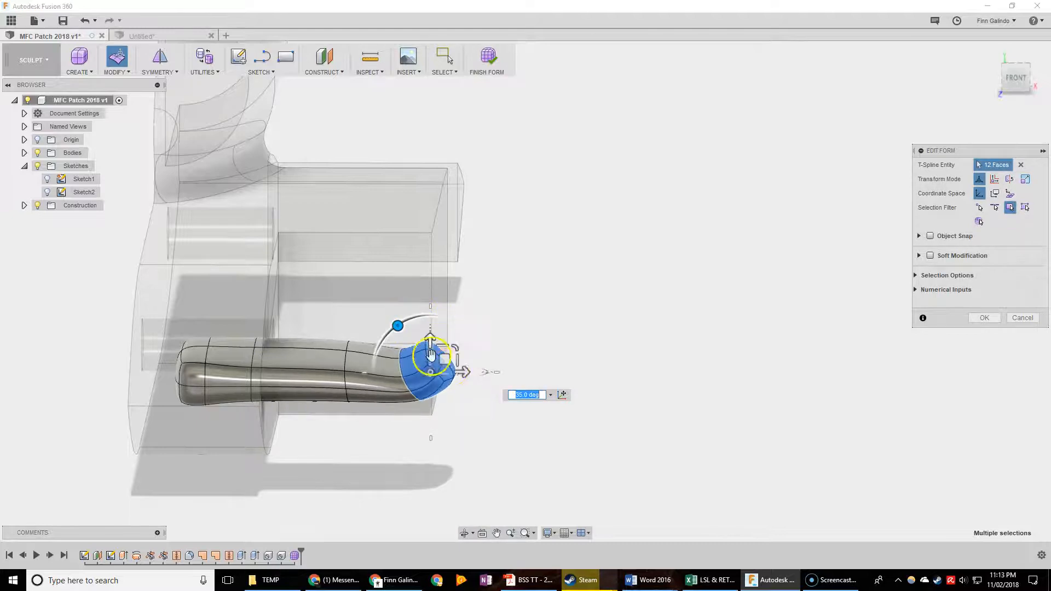
drag(444, 359, 452, 335)
click(508, 308)
shift+middle_drag(507, 305, 484, 323)
click(479, 308)
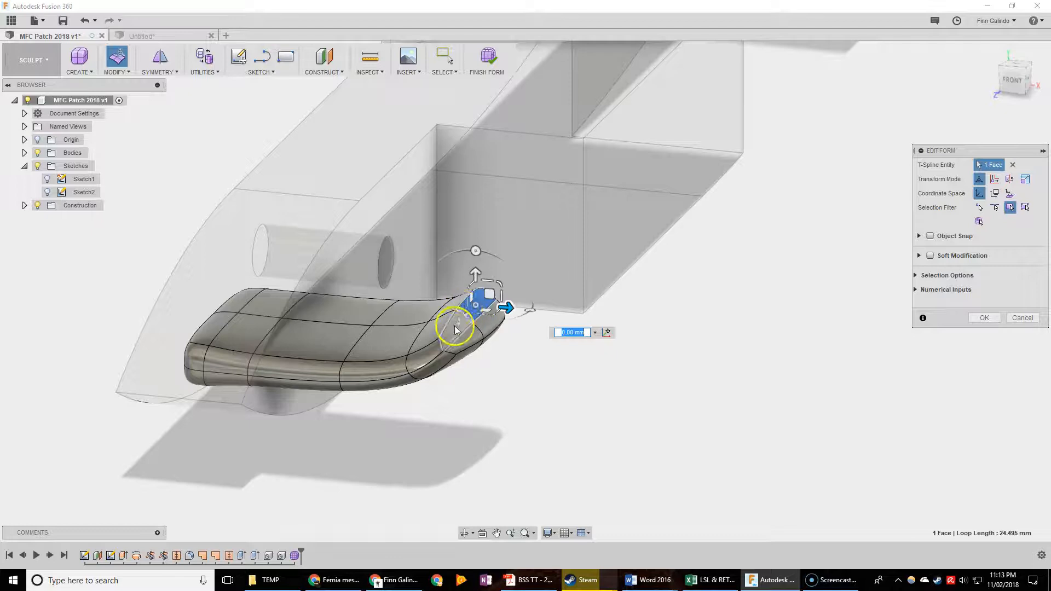
shift+click(455, 332)
shift+middle_drag(463, 340, 228, 129)
shift+middle_drag(490, 260, 619, 333)
scroll(628, 214, up, 5)
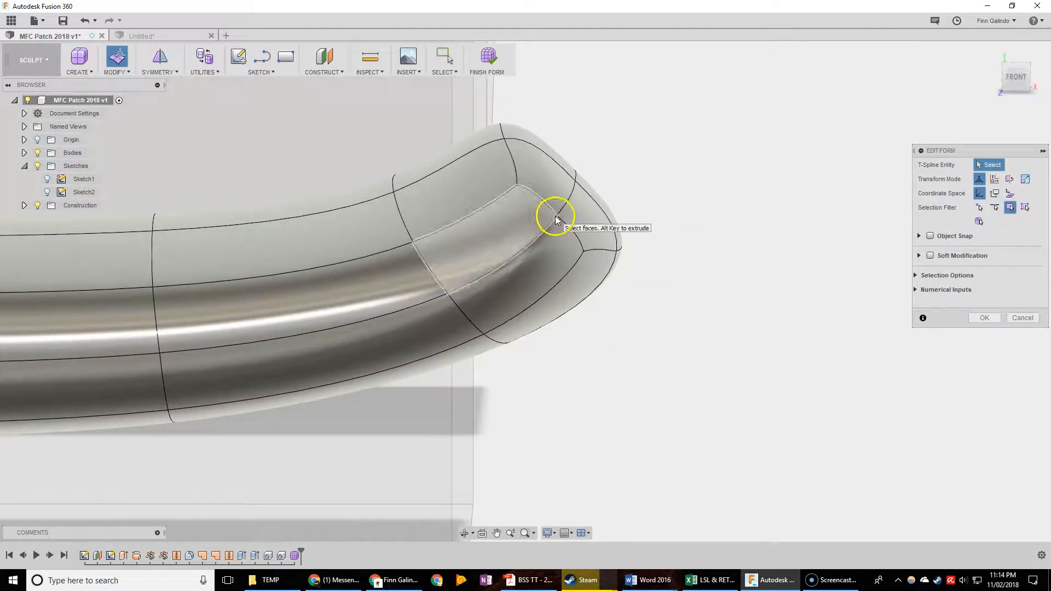
click(116, 65)
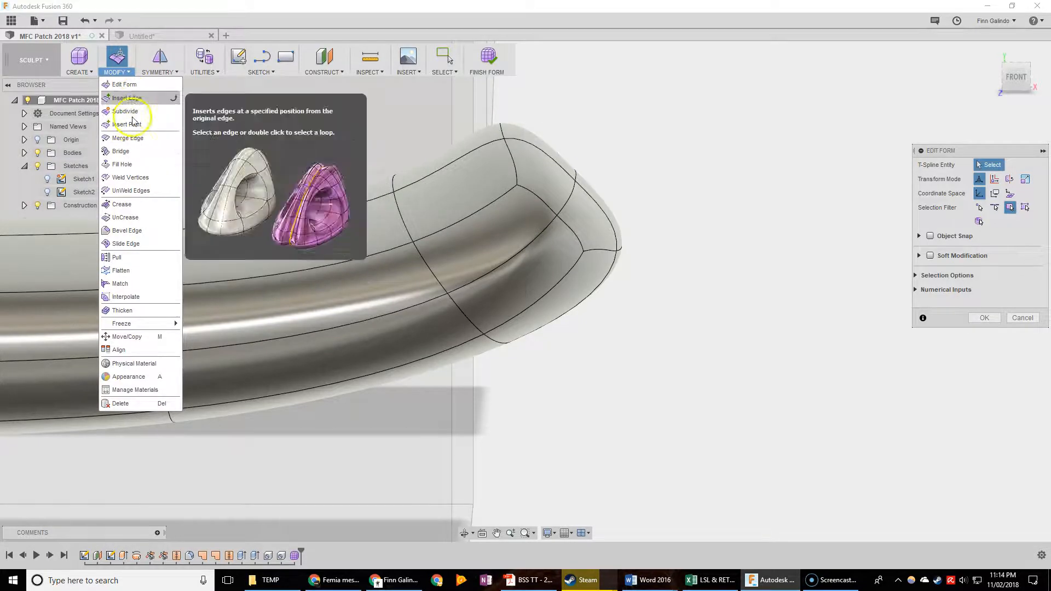
click(131, 138)
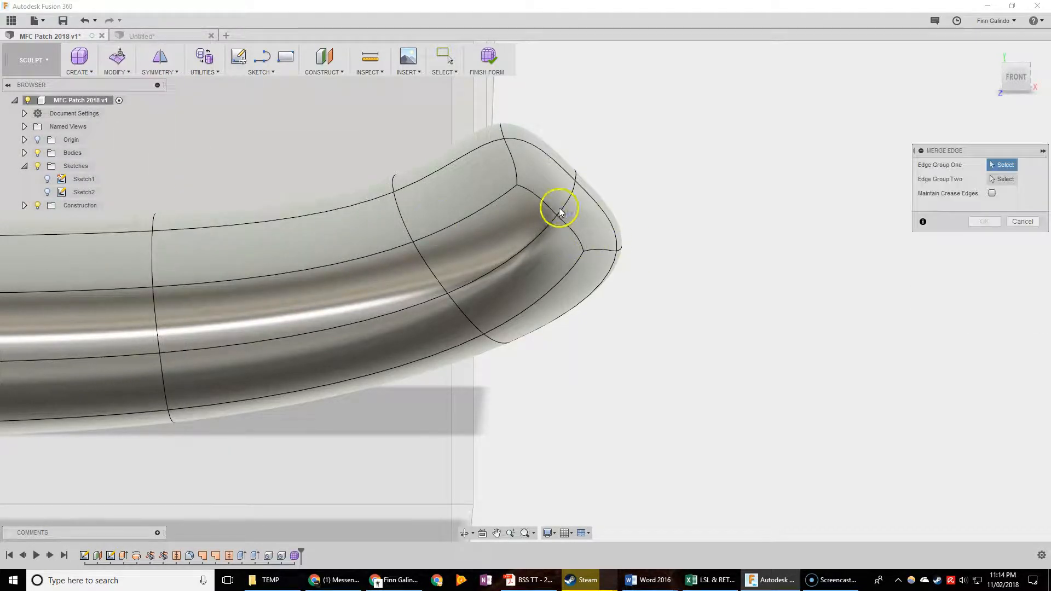
shift+middle_drag(602, 183, 541, 191)
click(121, 71)
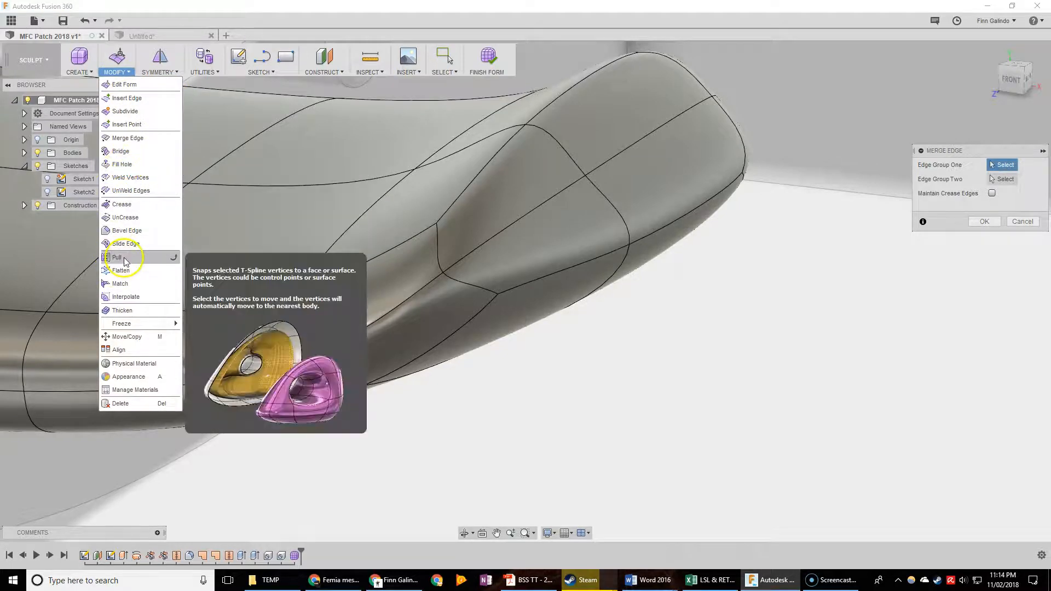
click(127, 217)
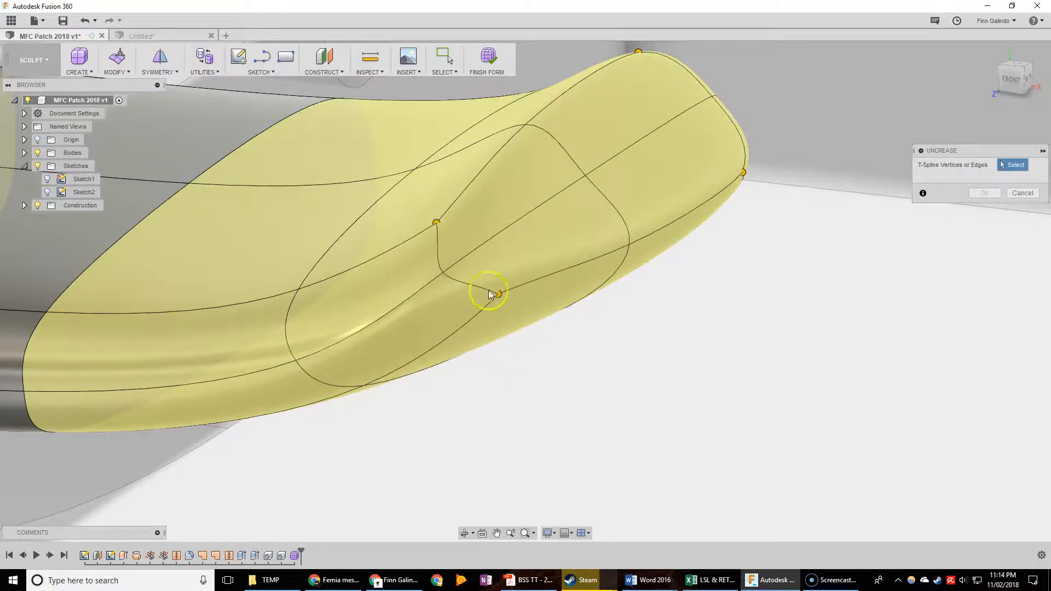
click(1025, 198)
- In Edit Form with edge selection, select the two lower edges along the curled tip's outer side and shift them upward
shift+middle_drag(441, 281, 535, 278)
scroll(537, 277, up, 3)
middle_drag(415, 310, 394, 246)
scroll(409, 249, up, 4)
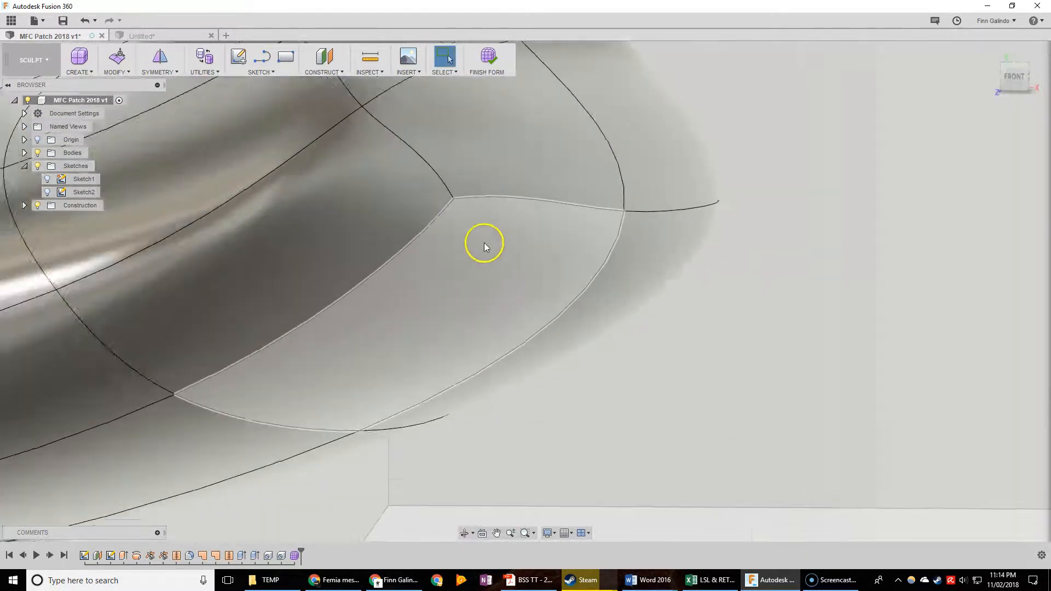
scroll(484, 241, down, 5)
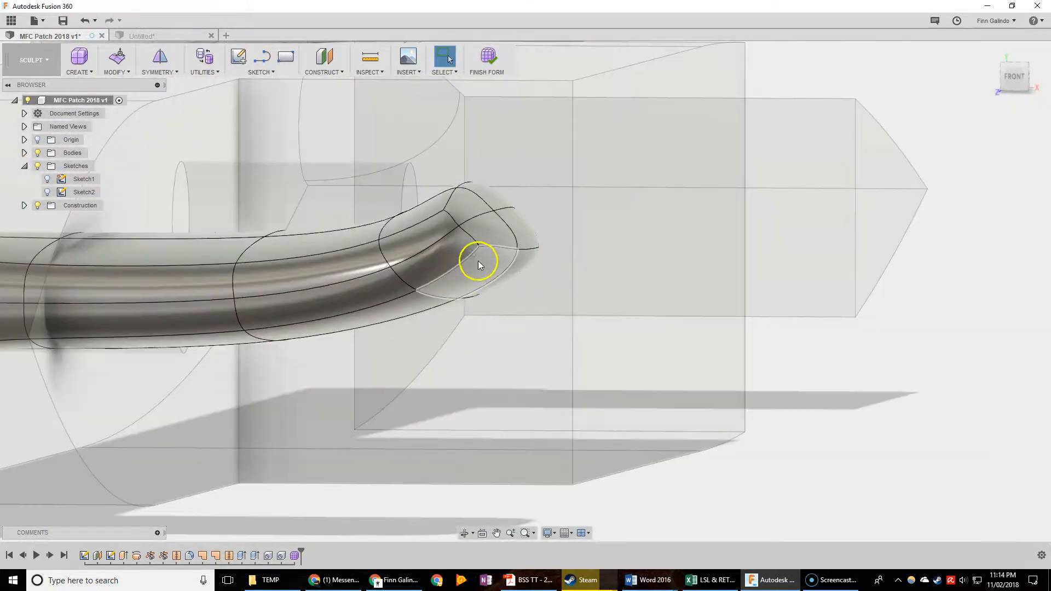
click(127, 65)
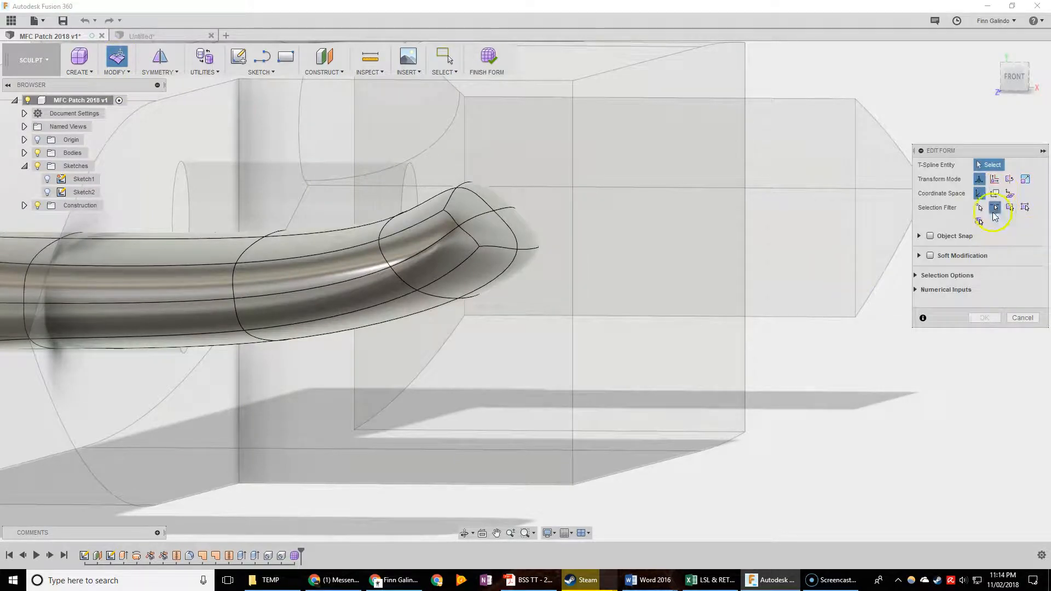
click(505, 250)
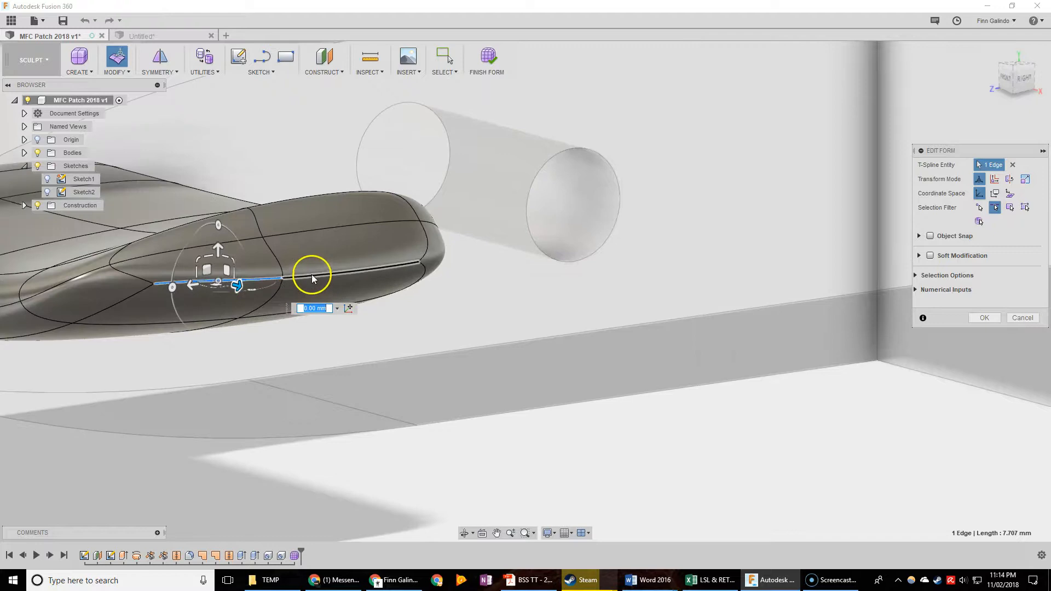
click(324, 275)
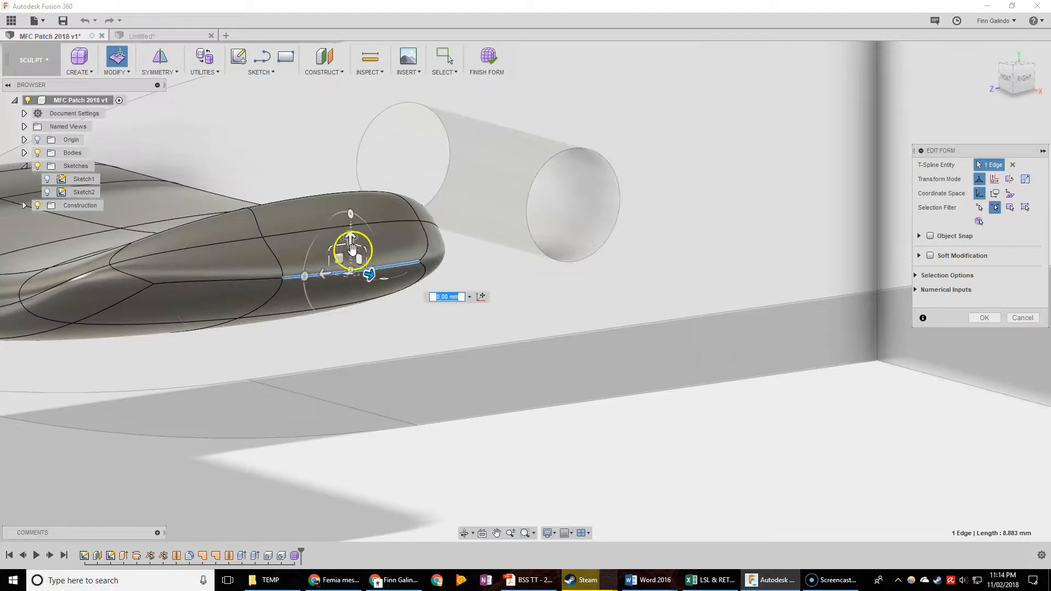
shift+click(269, 277)
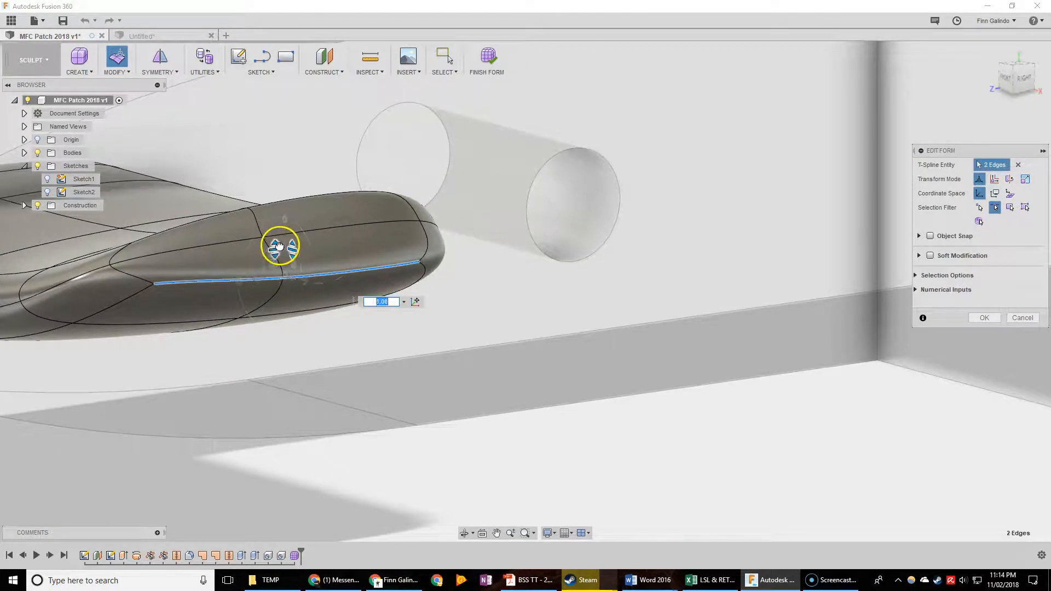
drag(280, 245, 285, 224)
- Pull the two selected tip edges inward toward the hull and clear the selection
shift+middle_drag(149, 277, 181, 287)
drag(192, 162, 159, 169)
click(245, 172)
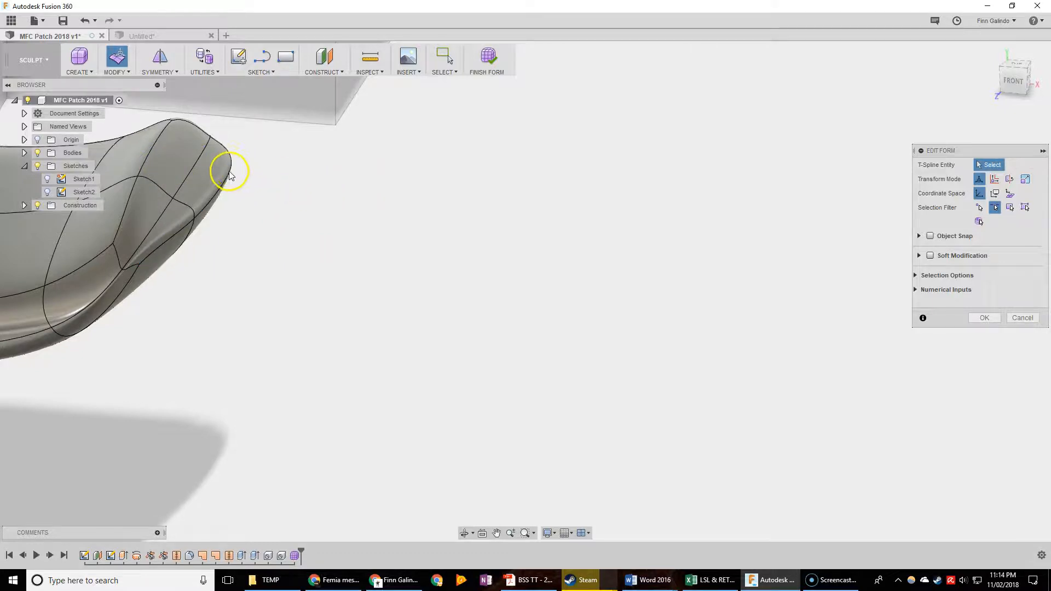
click(227, 175)
shift+middle_drag(335, 176, 321, 310)
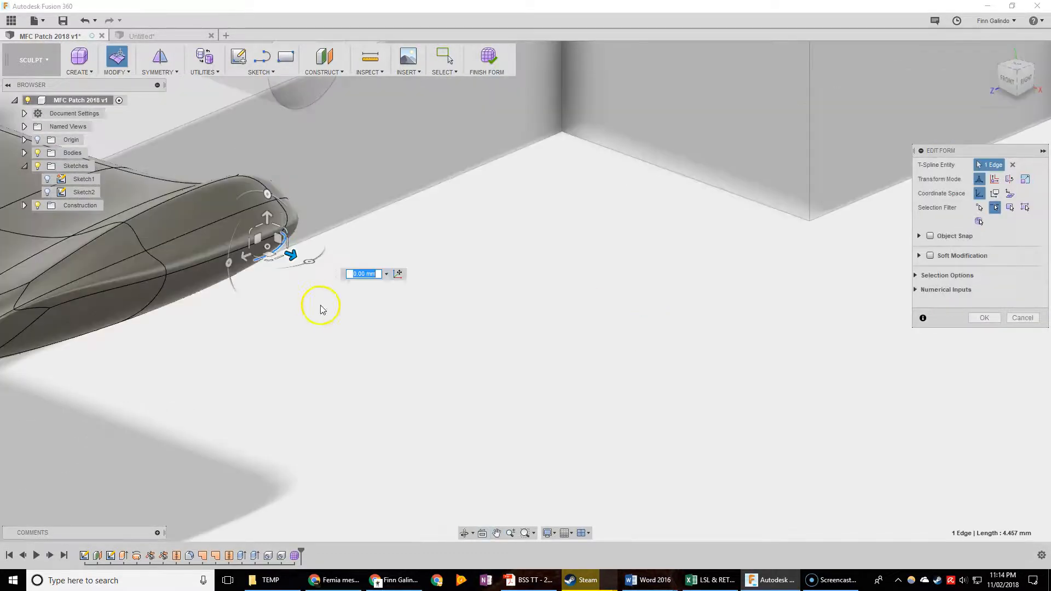
click(337, 361)
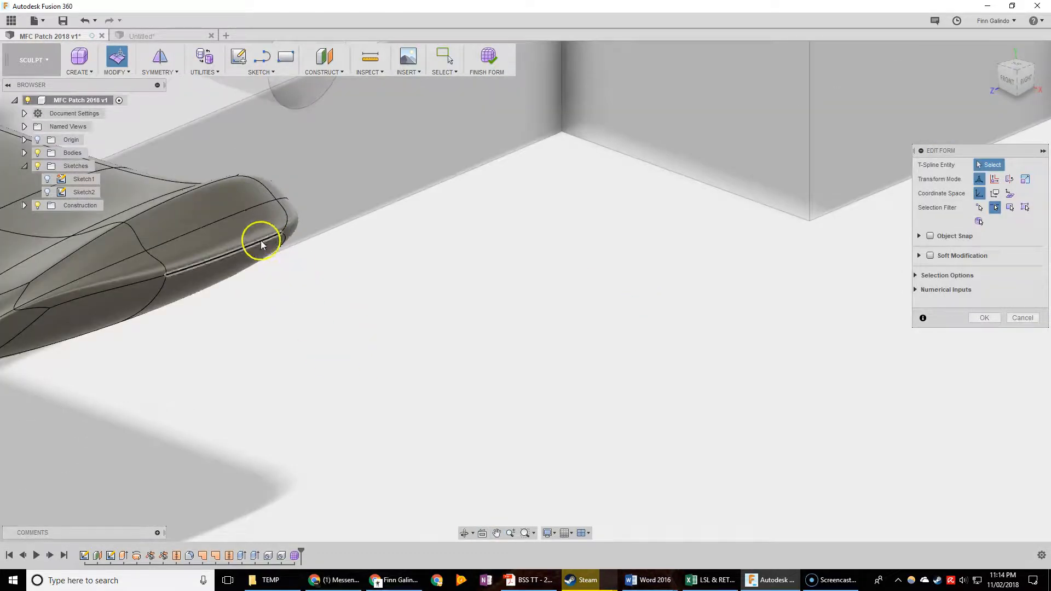
- Rotate the edge along the curled tip's outer side about 20 degrees, and lower the two upper edges running along the tip by 1 mm
click(261, 245)
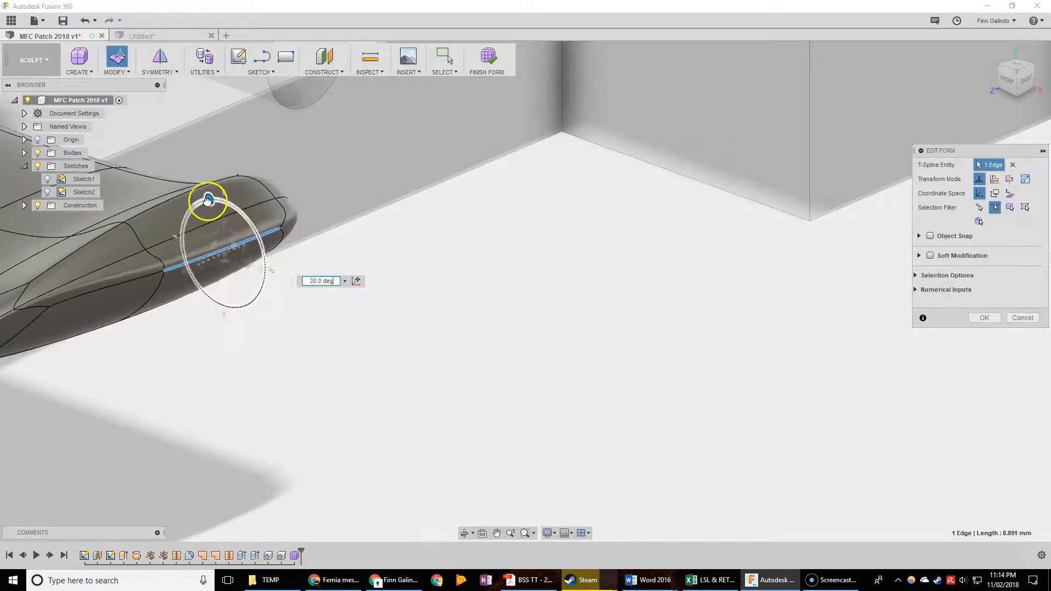
shift+middle_drag(377, 353, 258, 289)
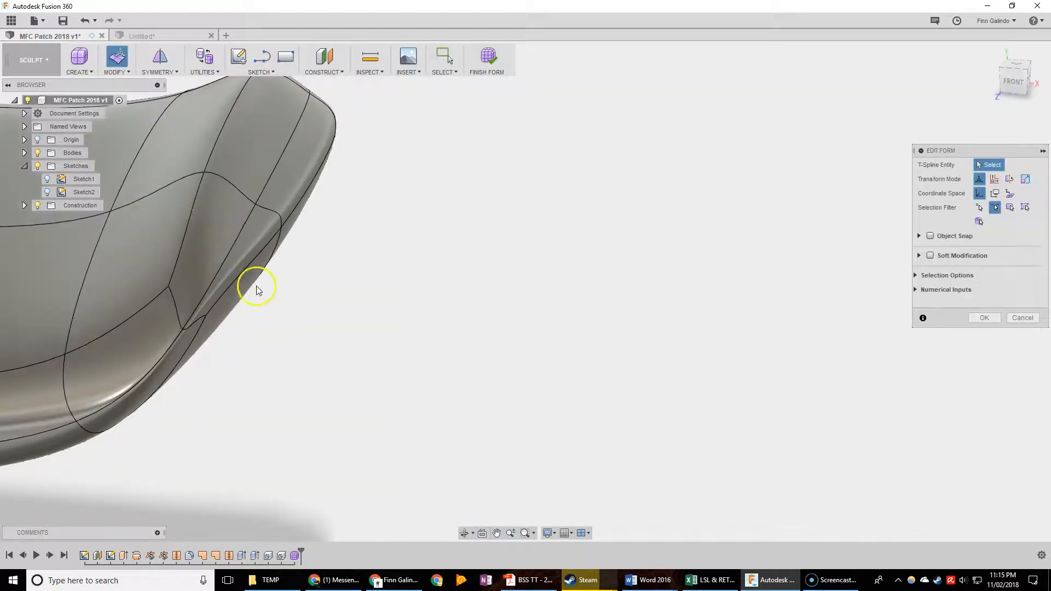
click(190, 224)
shift+click(215, 134)
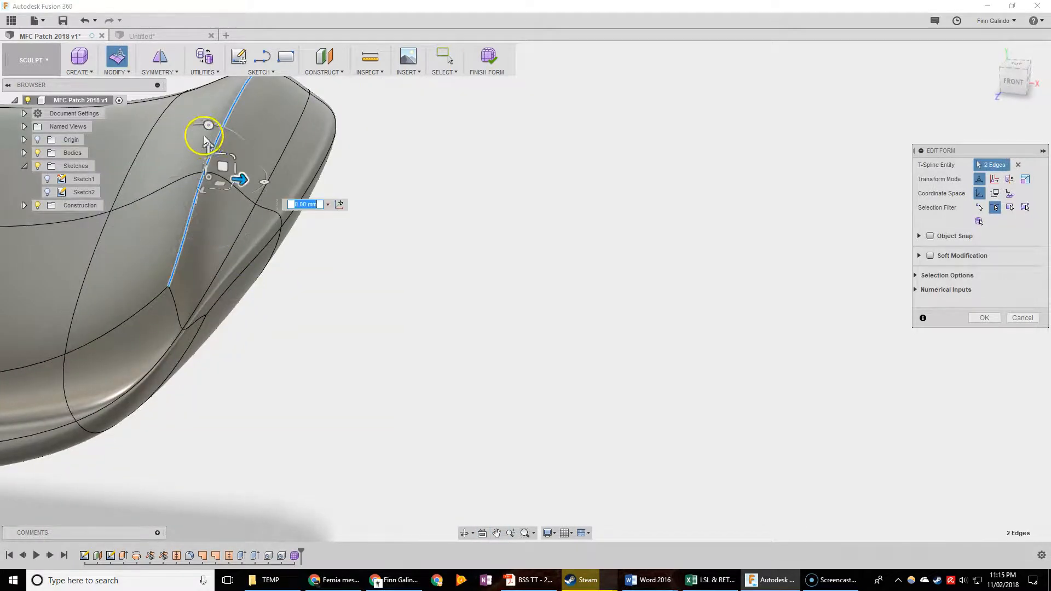
drag(209, 155, 210, 174)
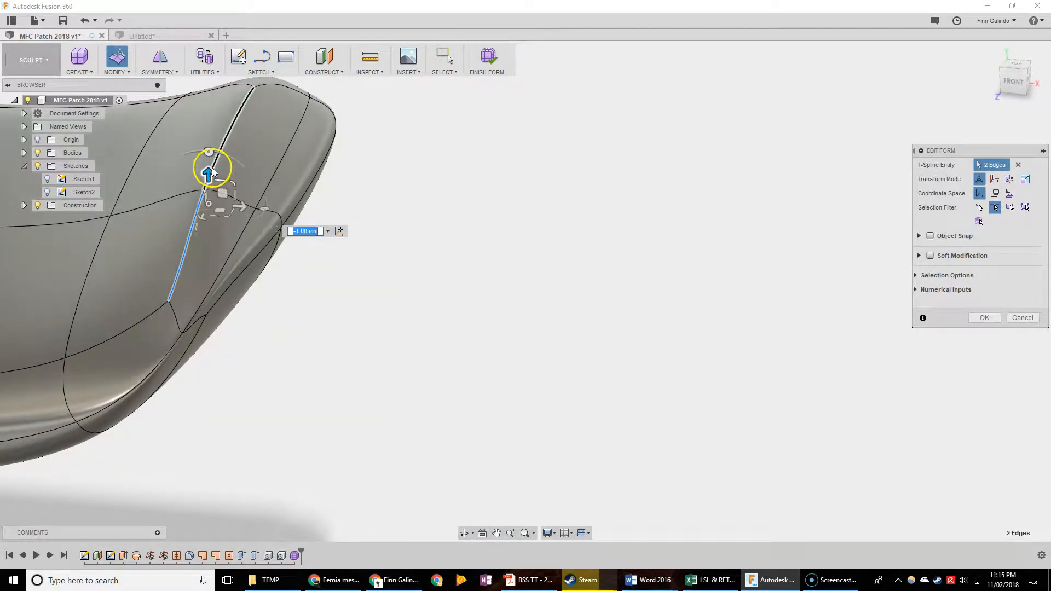
click(234, 290)
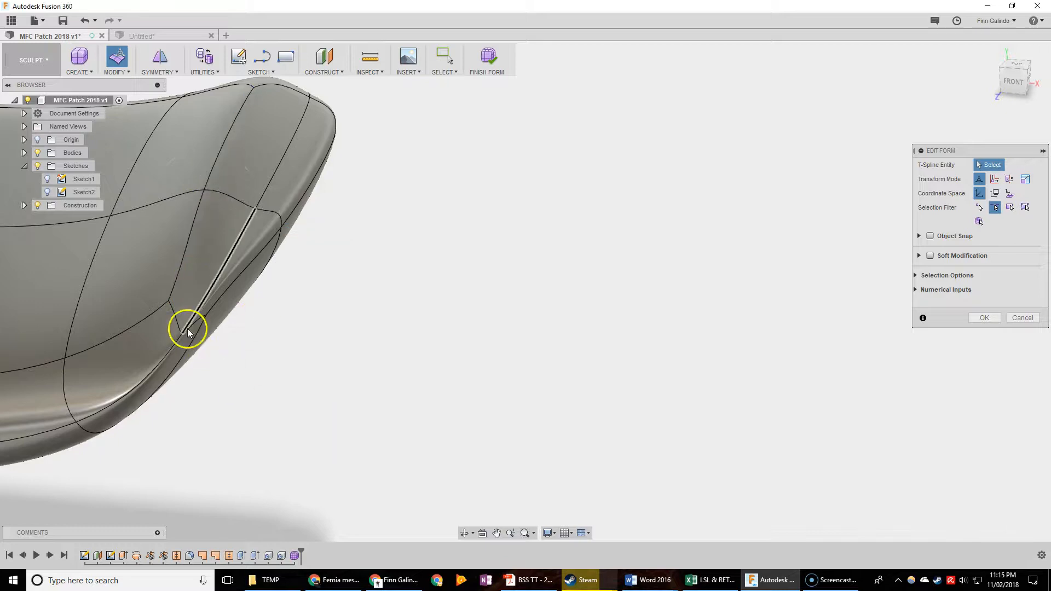
- Select the single vertex at the inner base of the curled tip and shift it horizontally toward the hull and slightly forward
click(171, 298)
shift+middle_drag(359, 350, 453, 327)
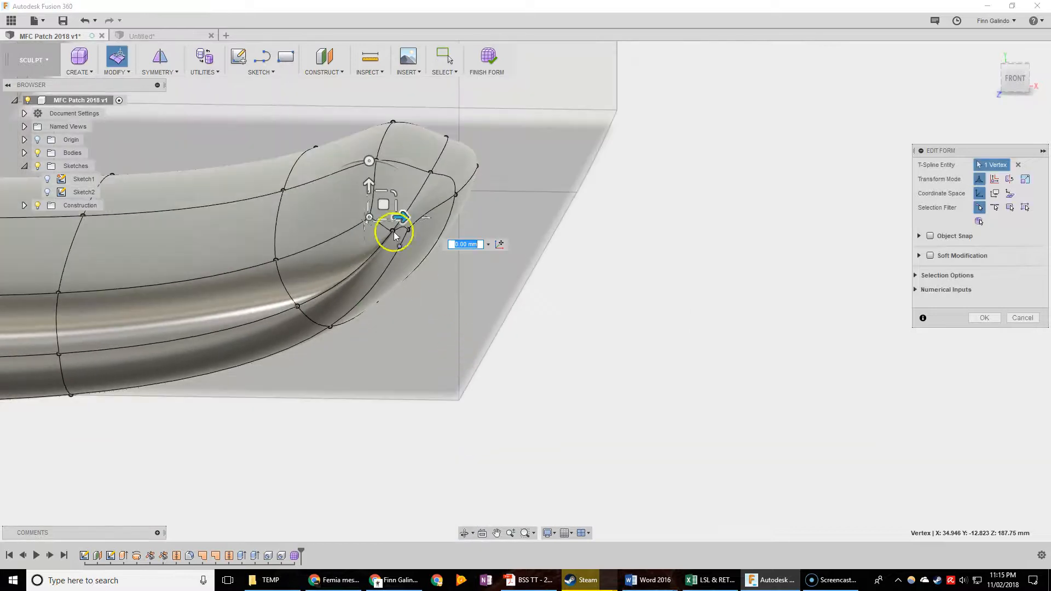
shift+middle_drag(403, 216, 376, 235)
drag(373, 237, 272, 265)
shift+middle_drag(399, 394, 437, 355)
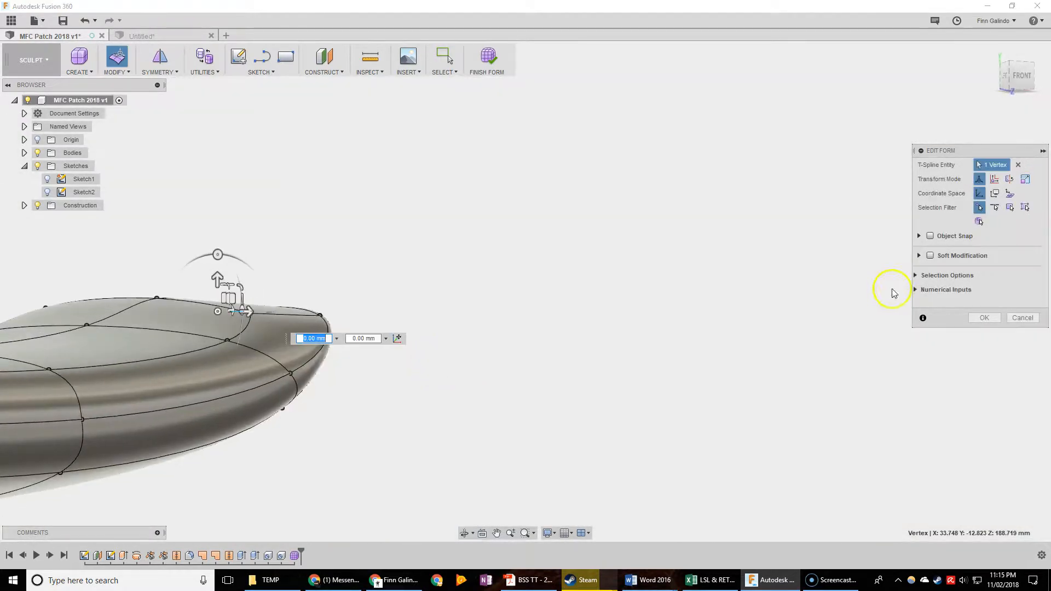
- Accept the form edits and finish the wing form to return to solid modelling
click(984, 317)
scroll(540, 493, down, 5)
shift+middle_drag(444, 319, 401, 231)
click(489, 57)
middle_drag(218, 273, 247, 371)
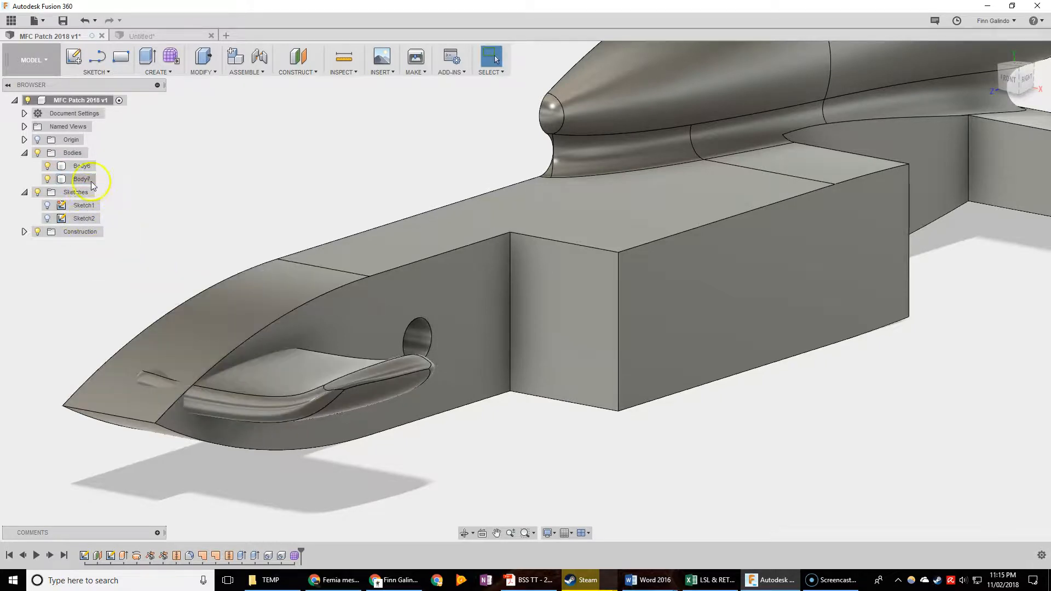
- Reopen the wing form, move the three vertices at its inner front corner back inside the nose, and finish the form
double_click(294, 556)
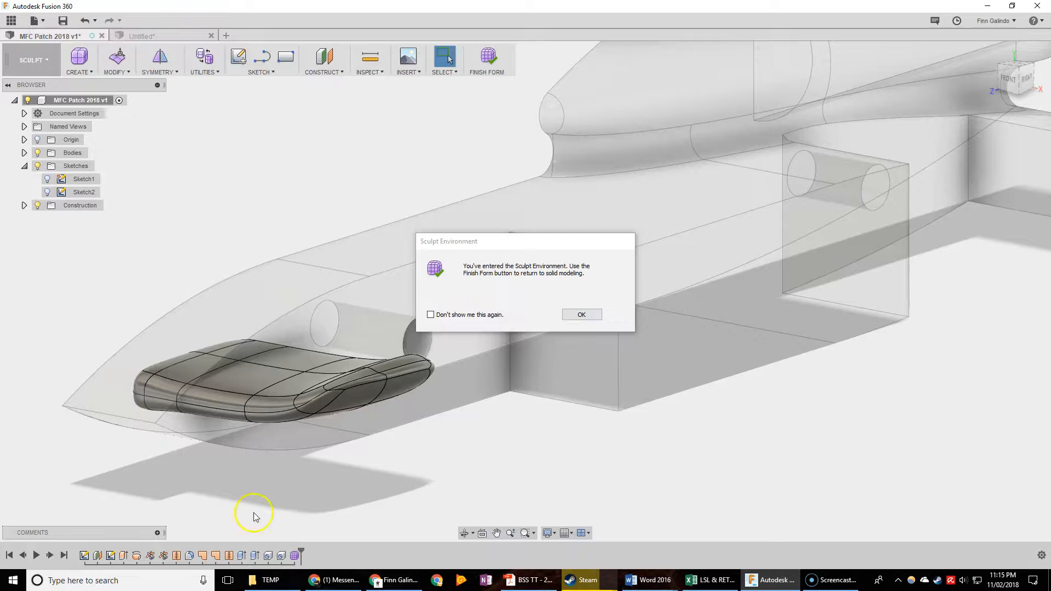
click(582, 314)
click(116, 57)
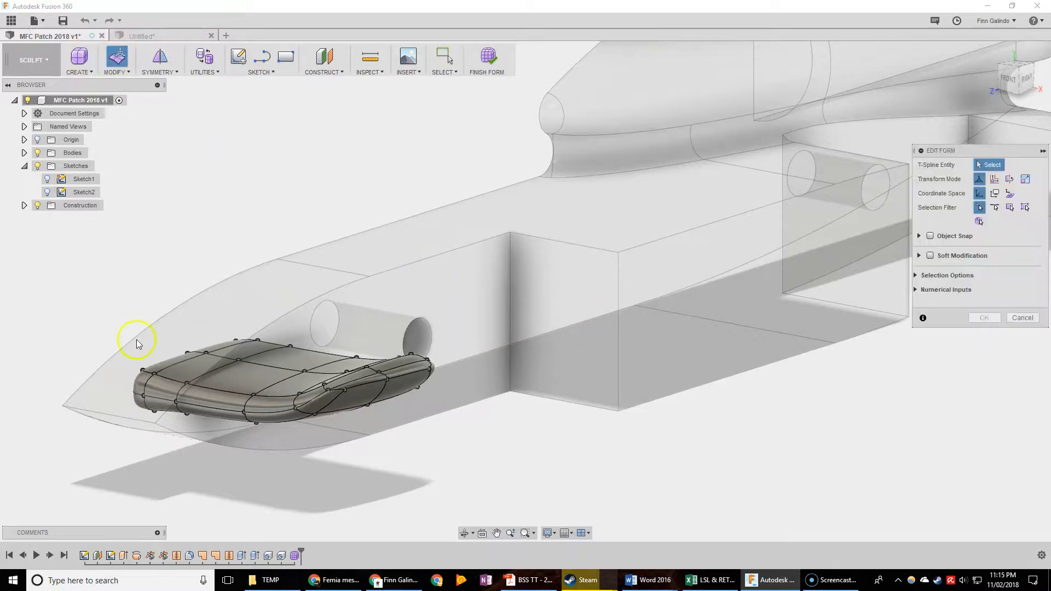
click(142, 370)
ctrl+click(155, 374)
ctrl+click(144, 395)
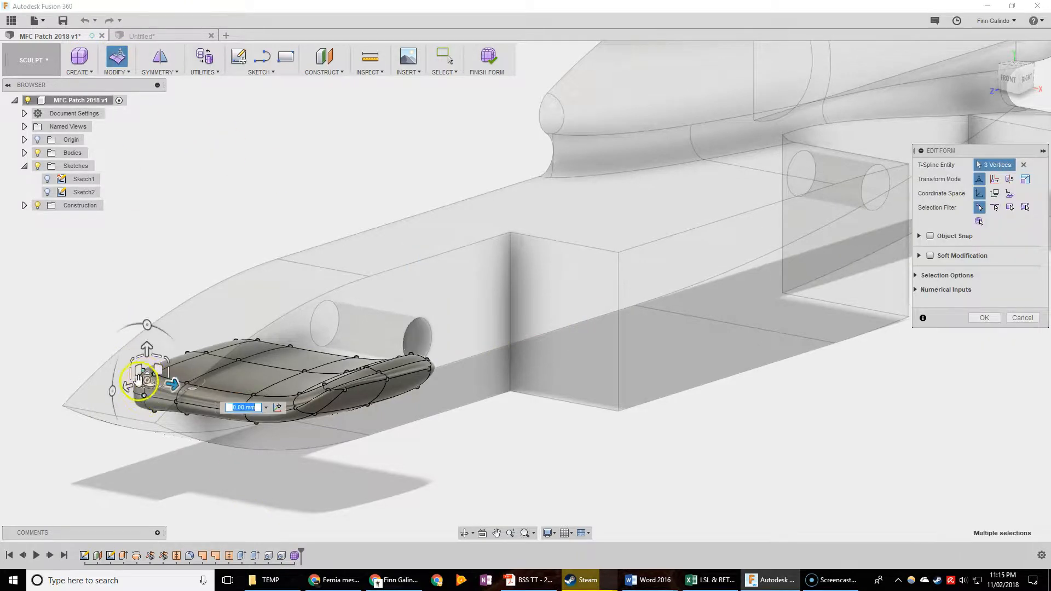
drag(139, 373, 168, 377)
click(983, 317)
shift+middle_drag(462, 390, 415, 158)
click(488, 56)
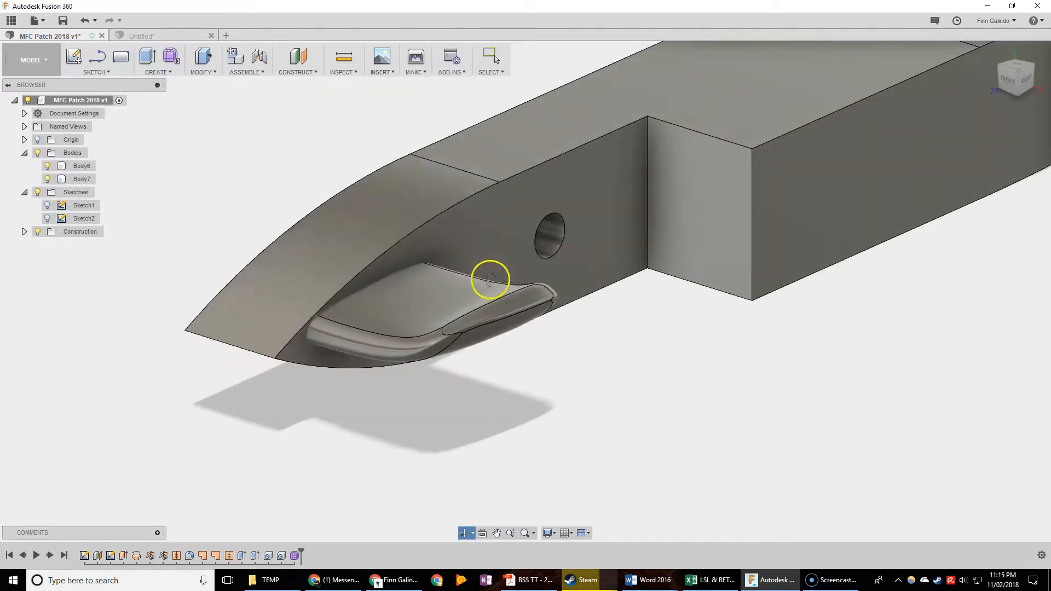
- Combine the hull as target body with the wing as tool body using the Join operation
click(203, 71)
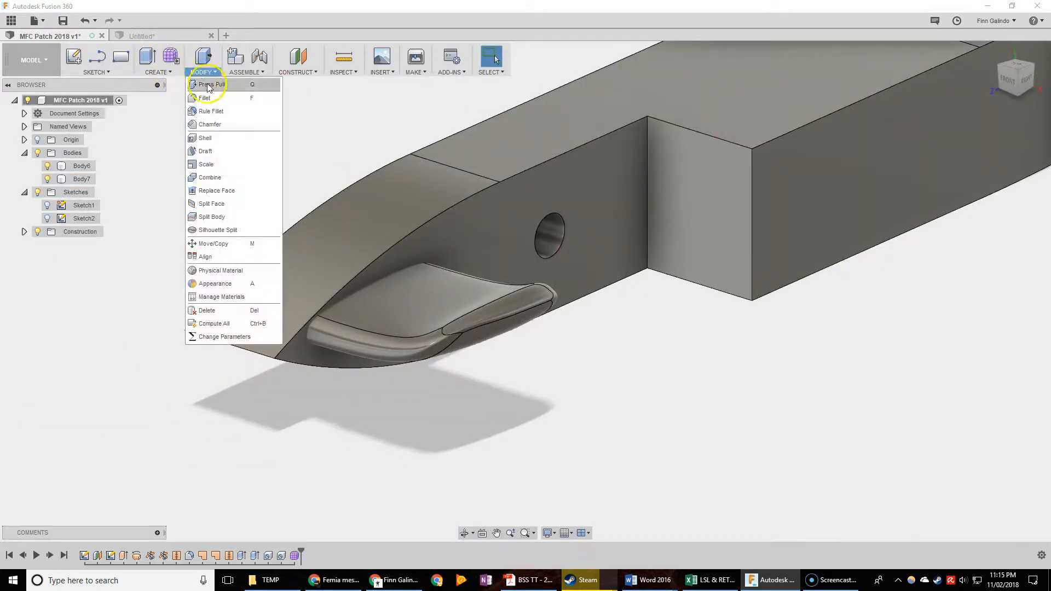
click(233, 155)
click(305, 218)
click(399, 306)
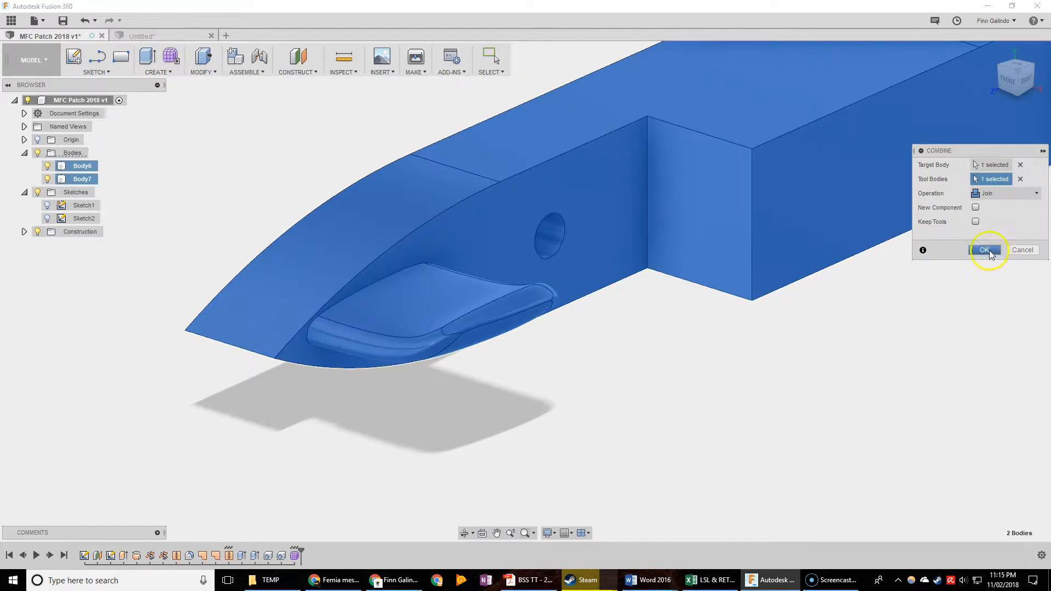
click(984, 250)
- Fillet the edge loop where the front wing meets the hull side with a 1 mm constant radius
key(f)
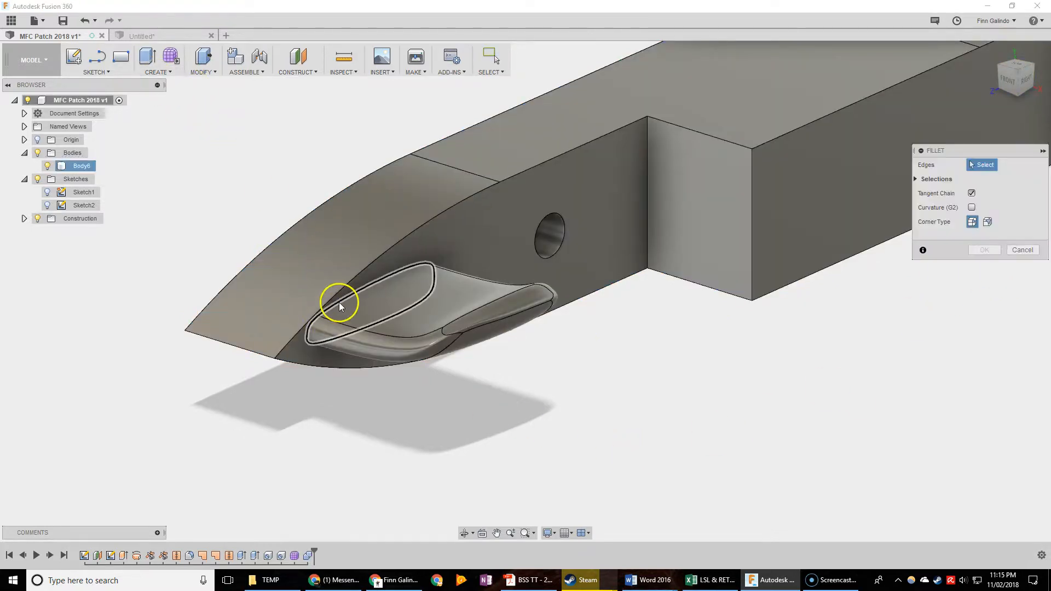
click(340, 306)
text(1)
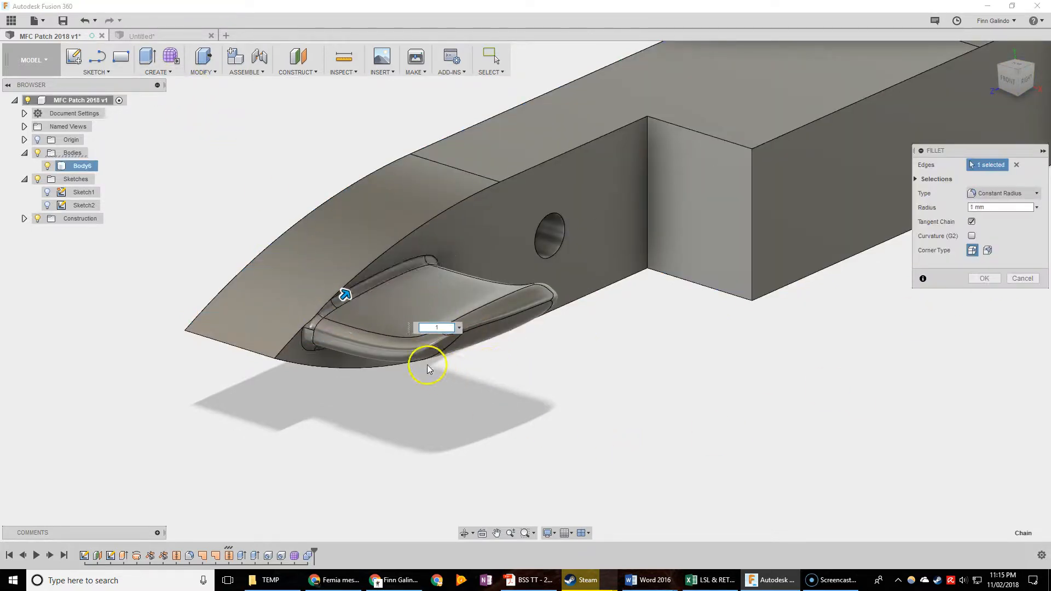
key(Return)
shift+middle_drag(545, 347, 559, 332)
scroll(597, 316, down, 3)
shift+middle_drag(646, 244, 384, 287)
key(Escape)
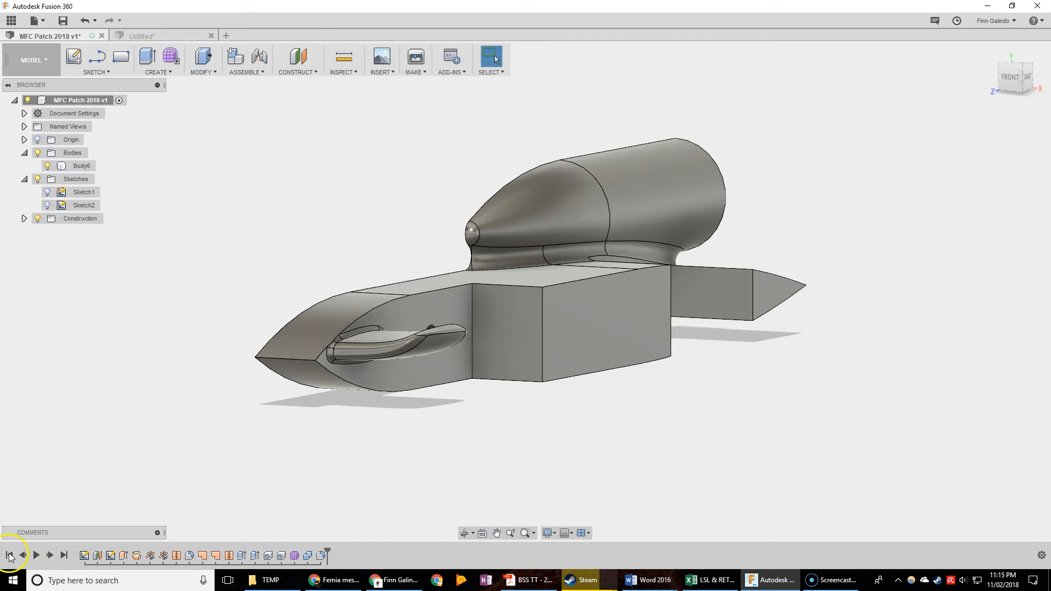